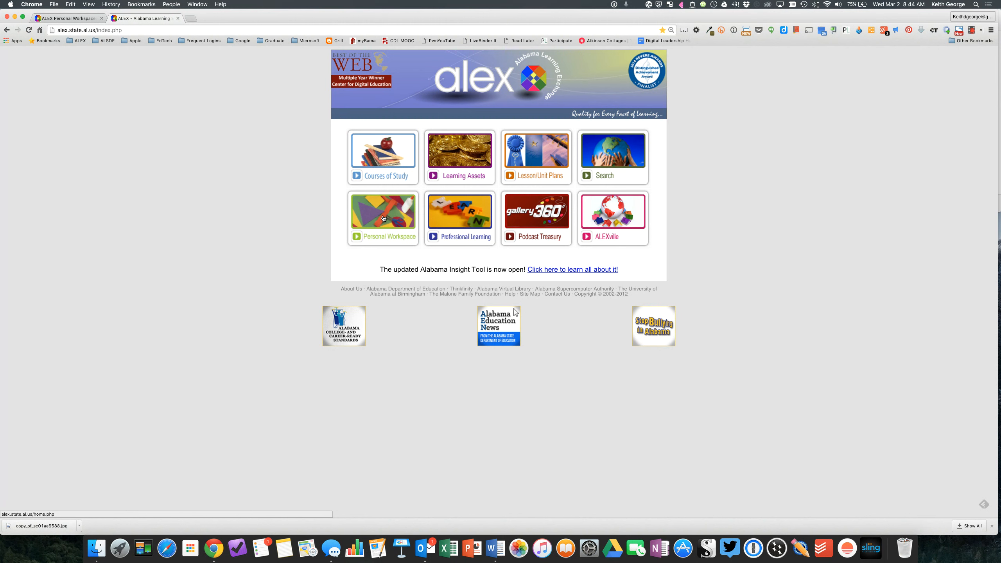
- Go to the personal workspace, expand Current Plans, and open the plan titled "The title of our lesson plan." for editing
click(383, 218)
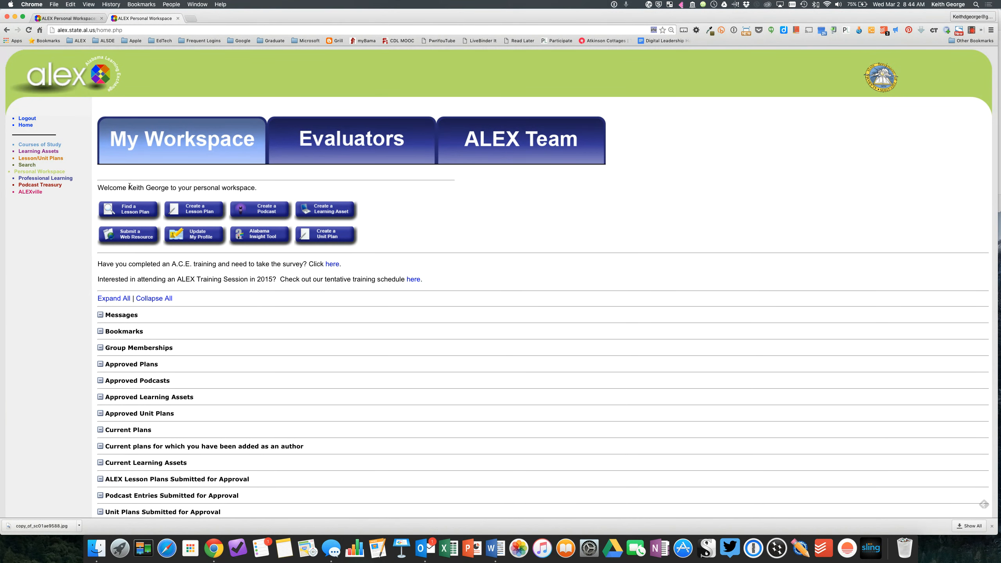
drag(128, 187, 168, 188)
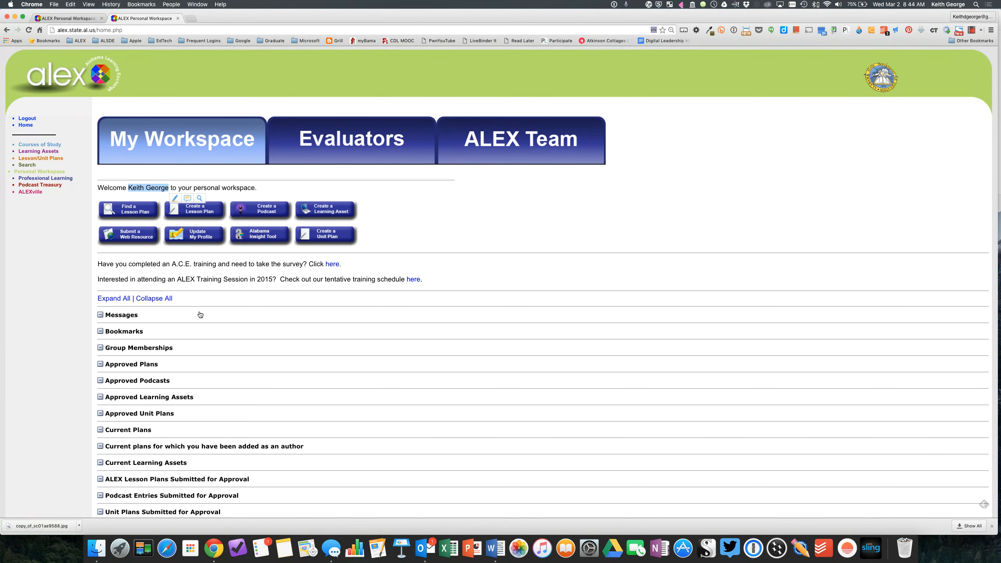
scroll(200, 315, down, 5)
scroll(200, 314, down, 1)
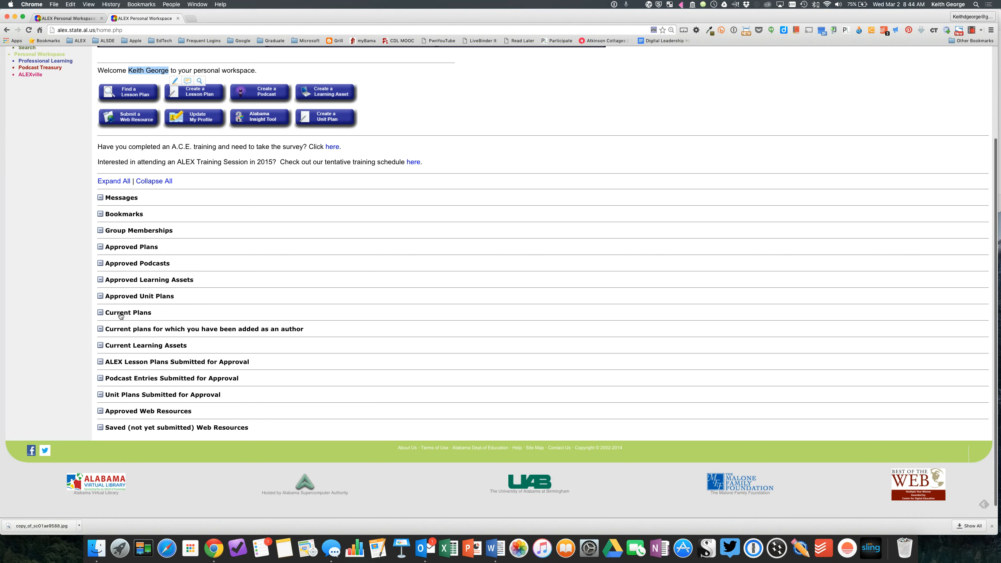
click(121, 314)
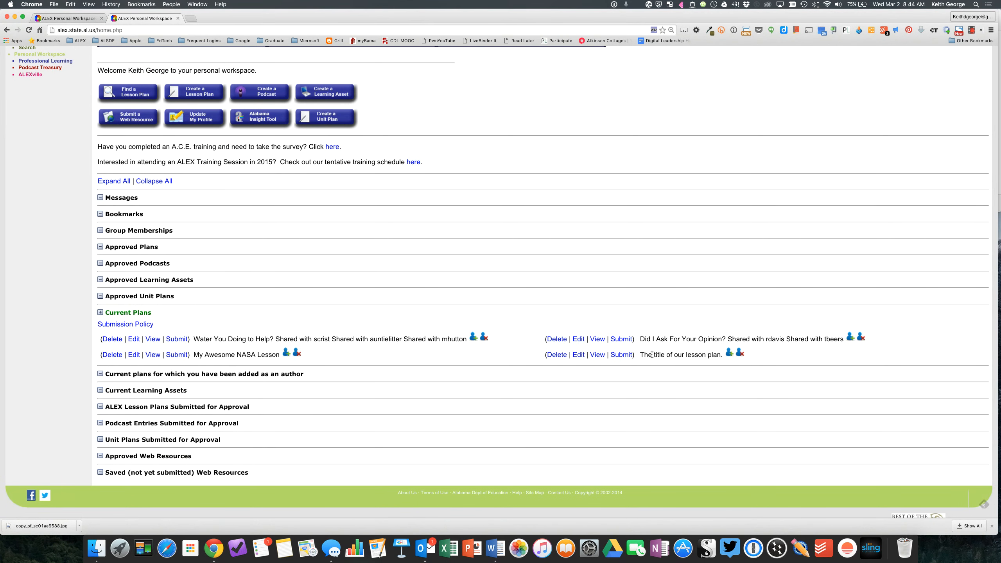
click(579, 355)
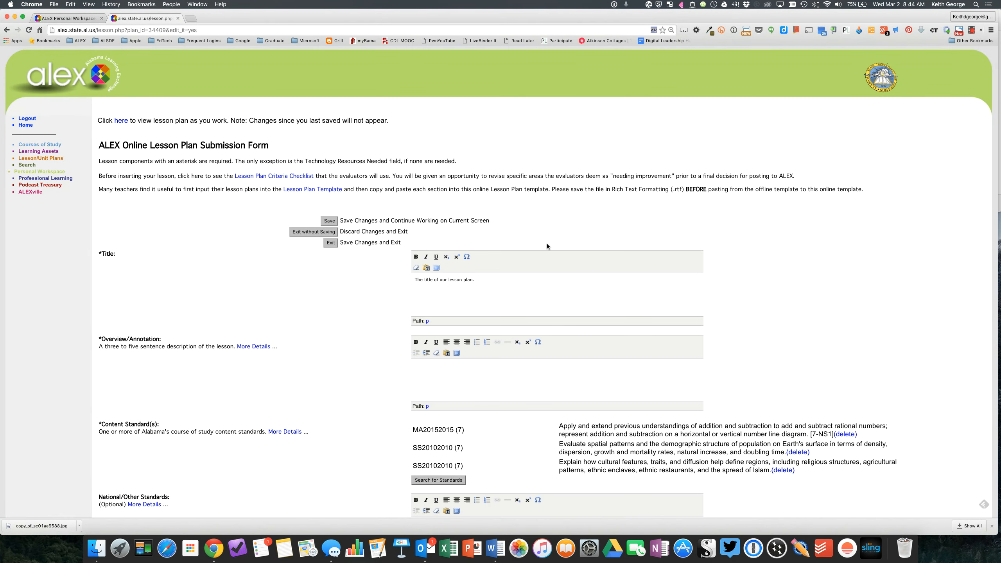
- Make the lesson plan's title text bold and remove the formatting again
scroll(546, 243, down, 3)
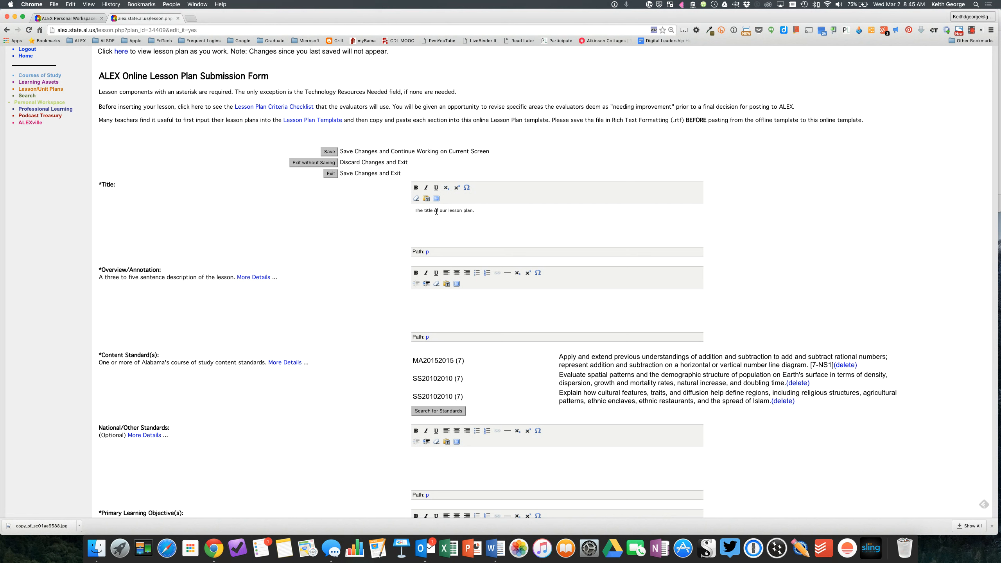
drag(416, 210, 480, 211)
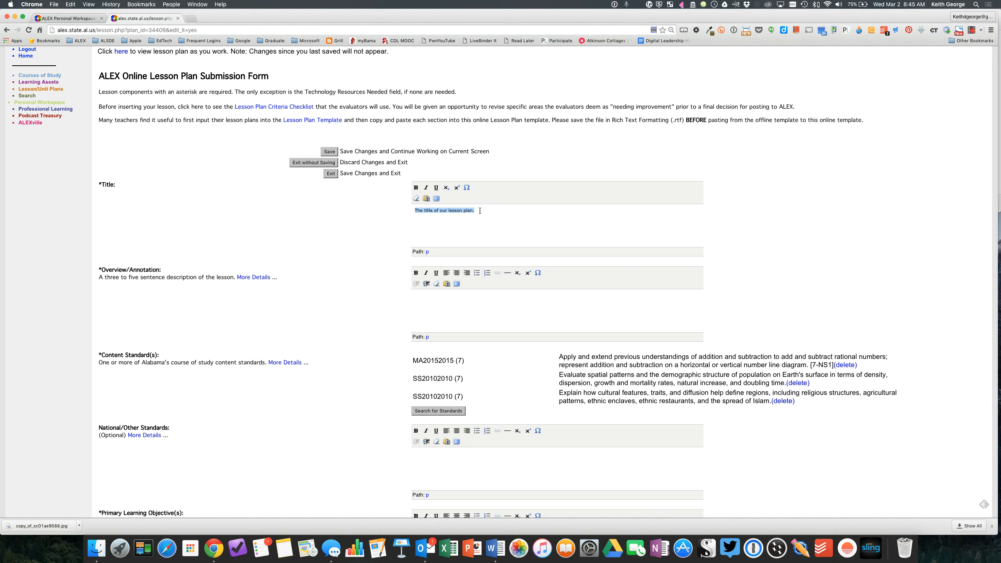
click(417, 187)
click(505, 214)
triple_click(455, 215)
click(415, 199)
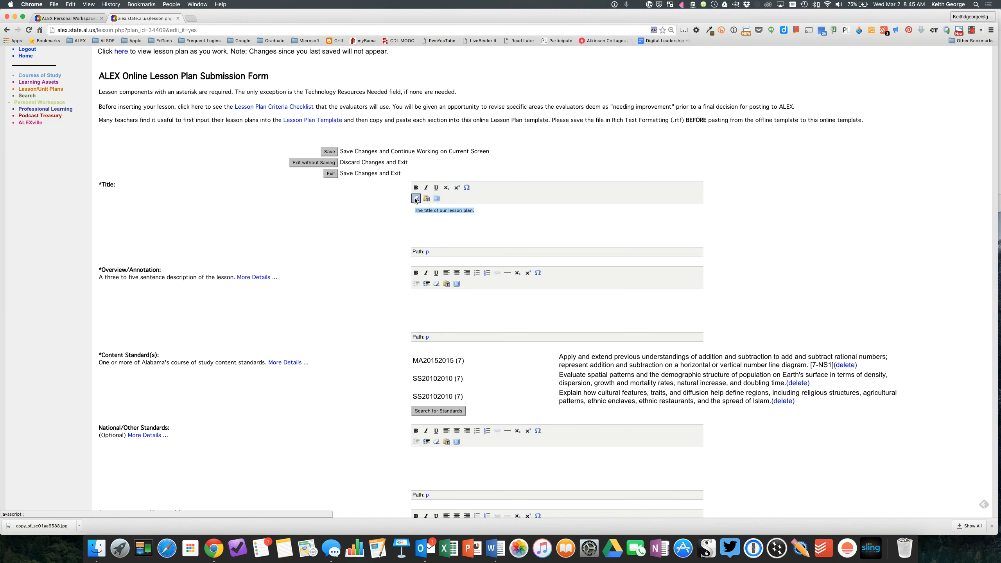
click(444, 230)
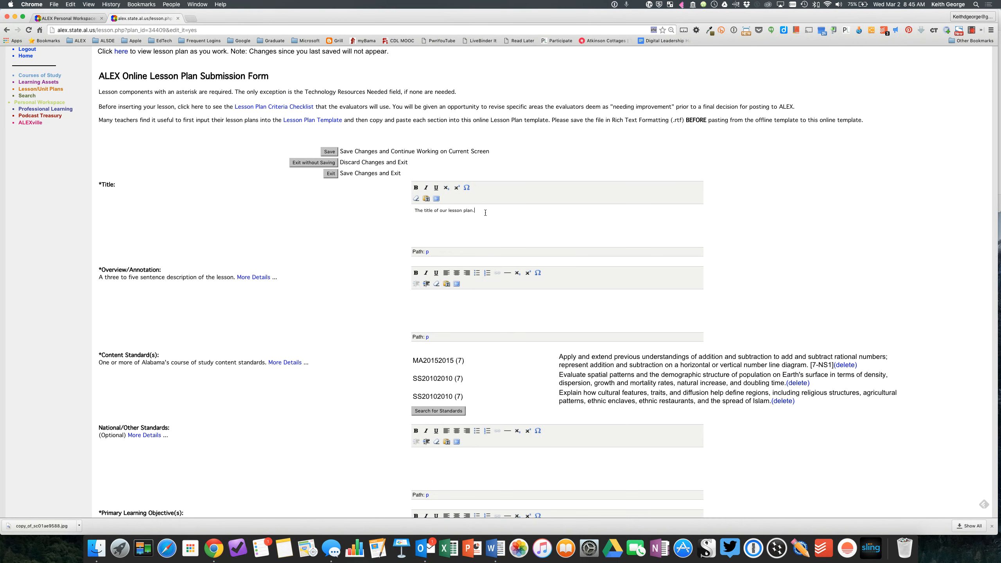
- Change the lesson title to "The meaning of Pi" and insert the ∏ special character after it
key(BackSpace)
key(BackSpace)
key(BackSpace)
key(BackSpace)
text(The meaning)
key(BackSpace)
click(467, 189)
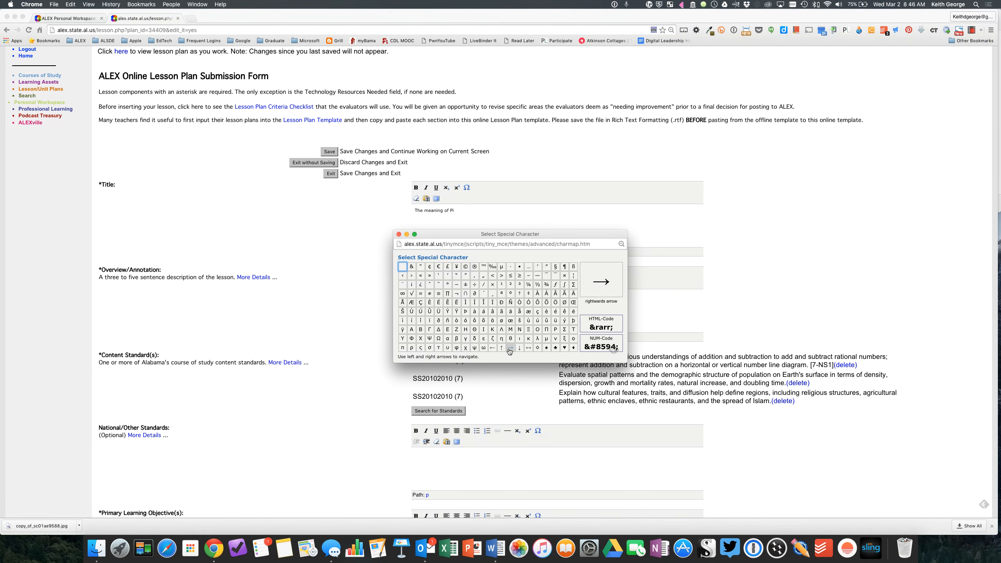
click(448, 294)
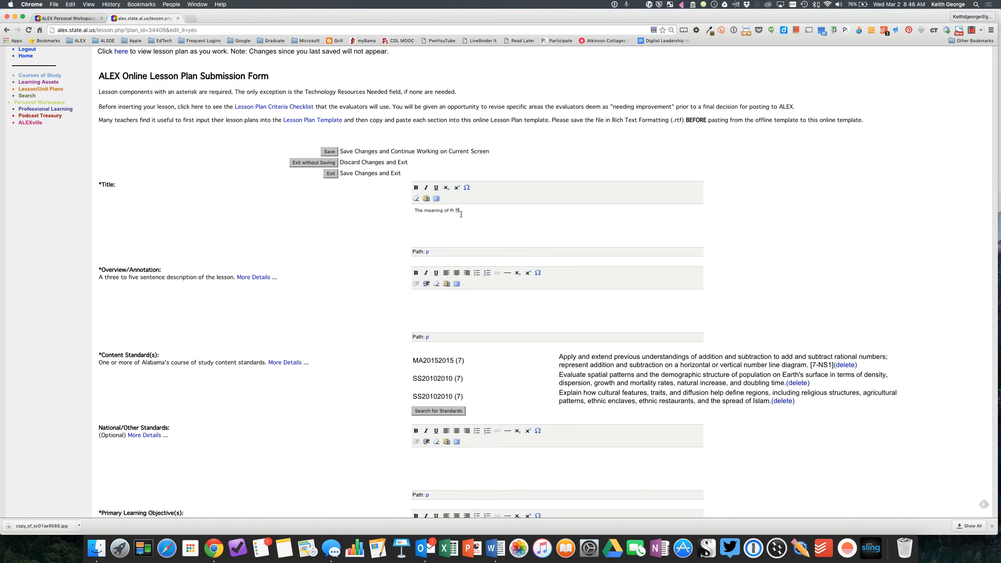
- Change the lesson title to "The hidden meaning behind Hamlet"
triple_click(411, 209)
text(The meaning)
click(424, 210)
text(hidden)
drag(460, 210, 469, 210)
text(behind)
- Underline the word Hamlet in the title, trying italics as well and removing them
double_click(479, 210)
click(426, 187)
click(436, 188)
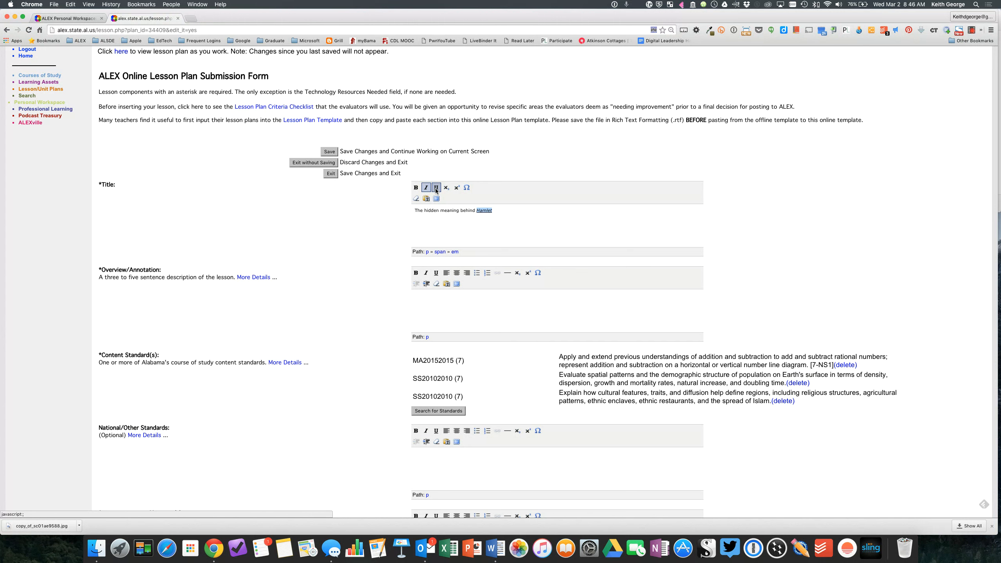
click(427, 189)
click(501, 208)
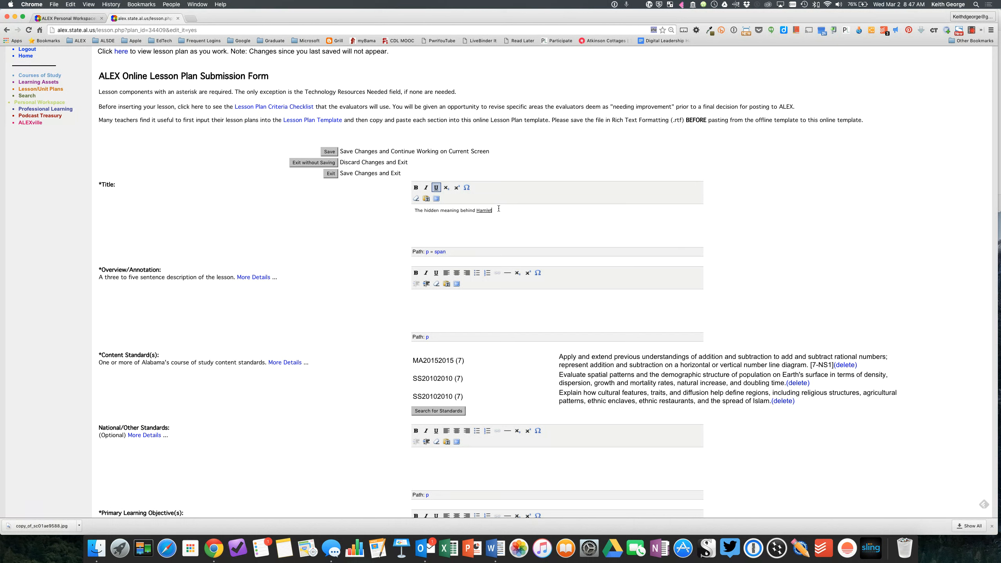
drag(492, 210, 476, 209)
- Switch to the Word document and copy the first paragraph below the bold heading line
scroll(466, 295, down, 3)
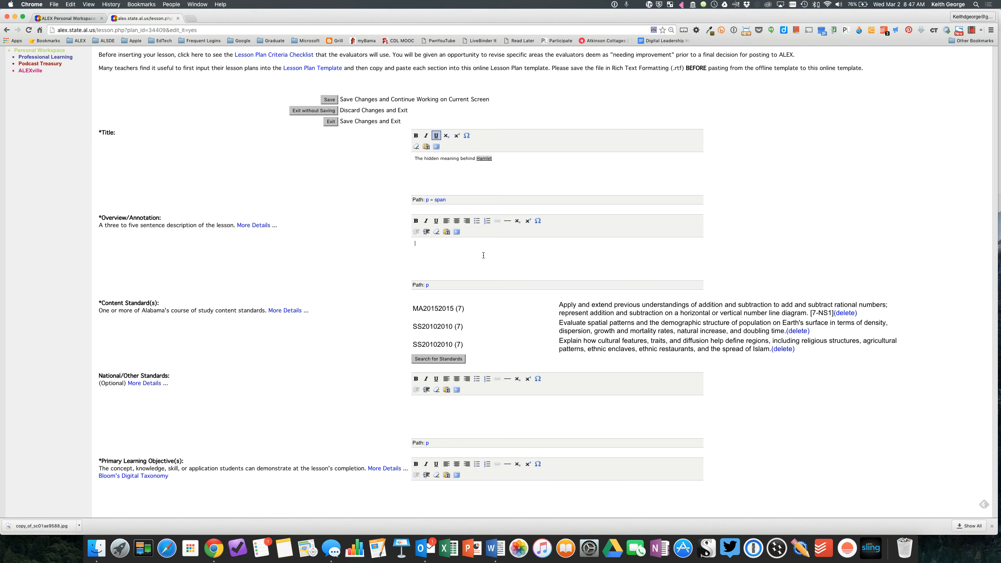
key(ctrl+Up)
click(683, 136)
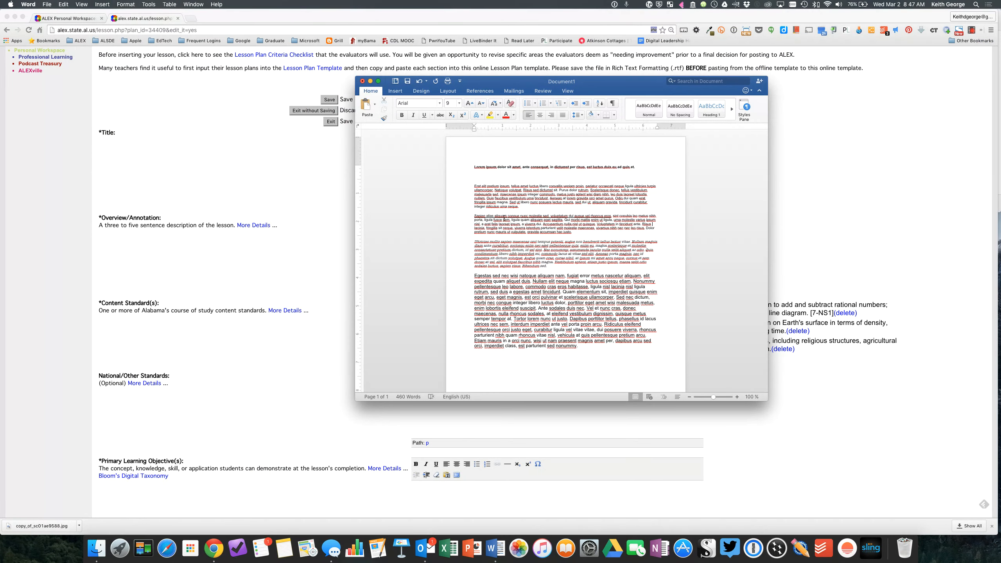
drag(474, 188, 588, 206)
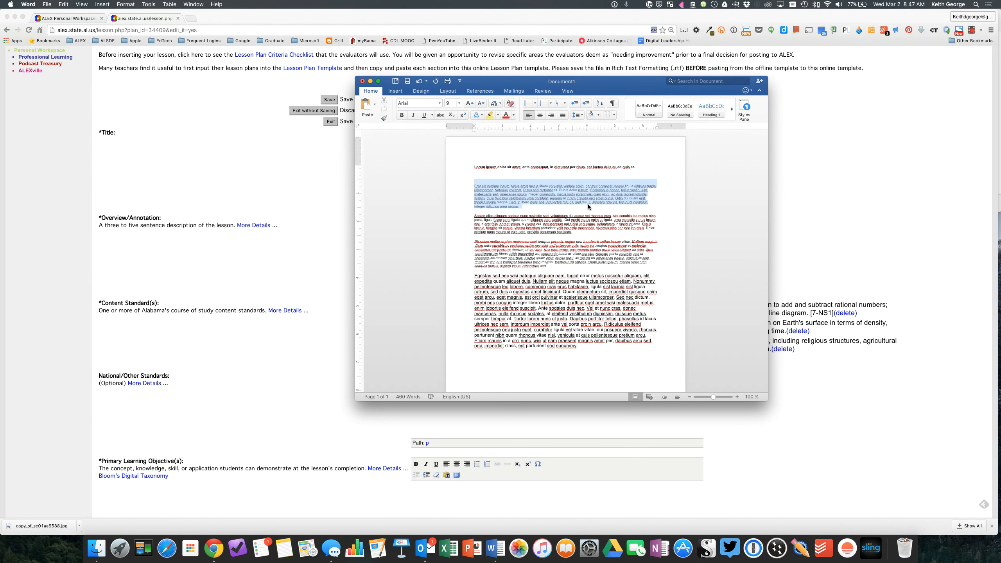
right_click(521, 191)
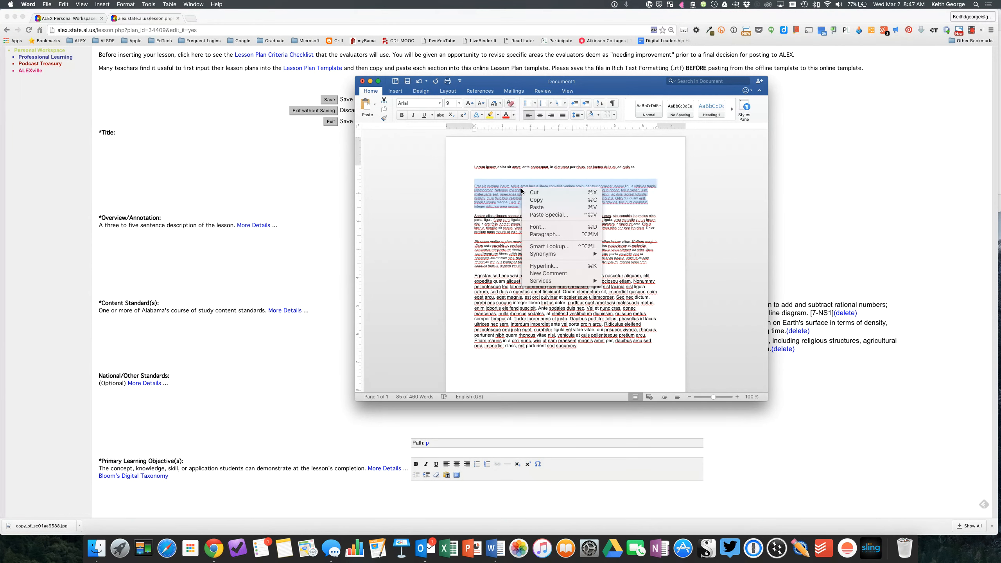
click(540, 201)
- Switch back to Chrome and paste the copied paragraph into the Overview/Annotation field
click(305, 270)
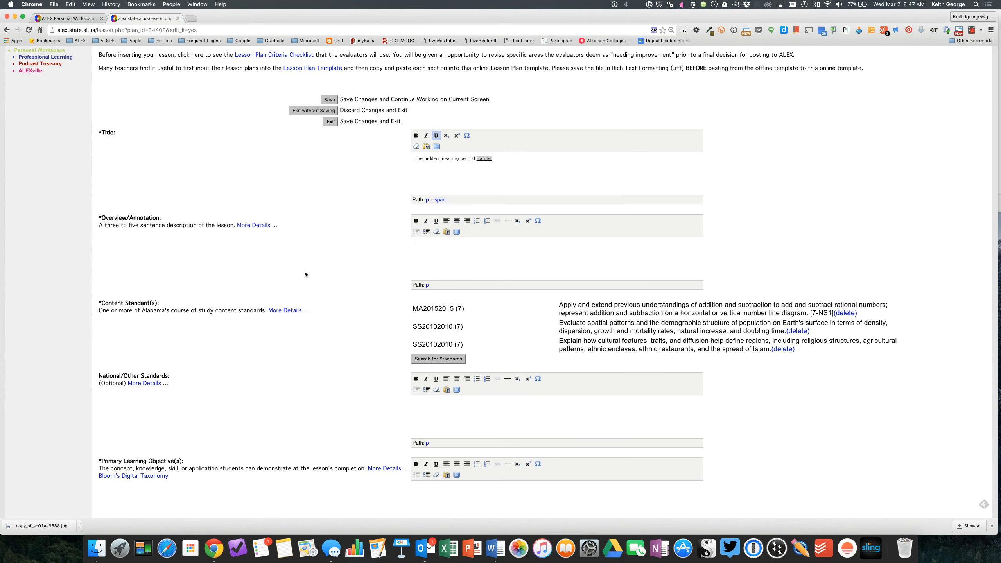
click(442, 245)
right_click(442, 245)
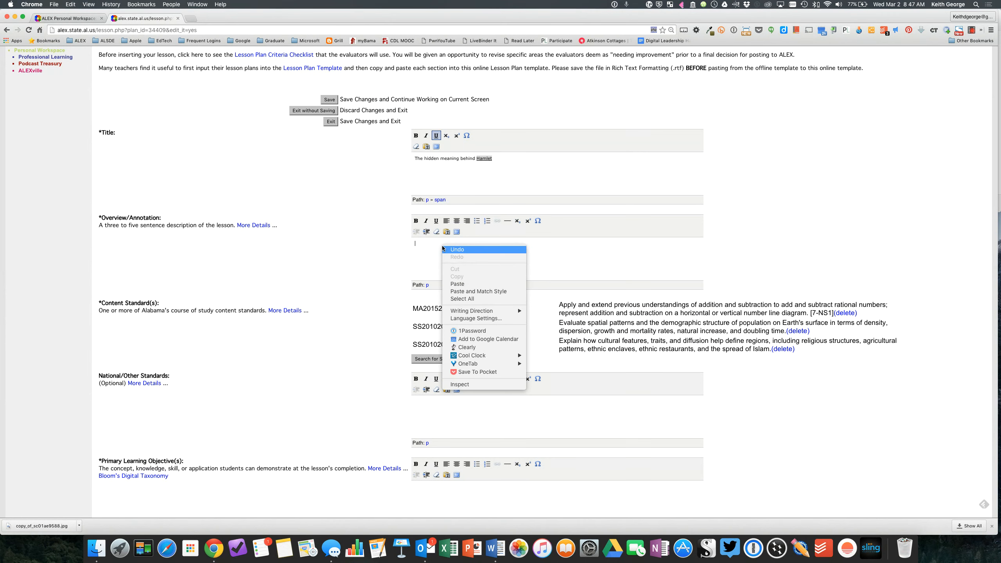
click(452, 284)
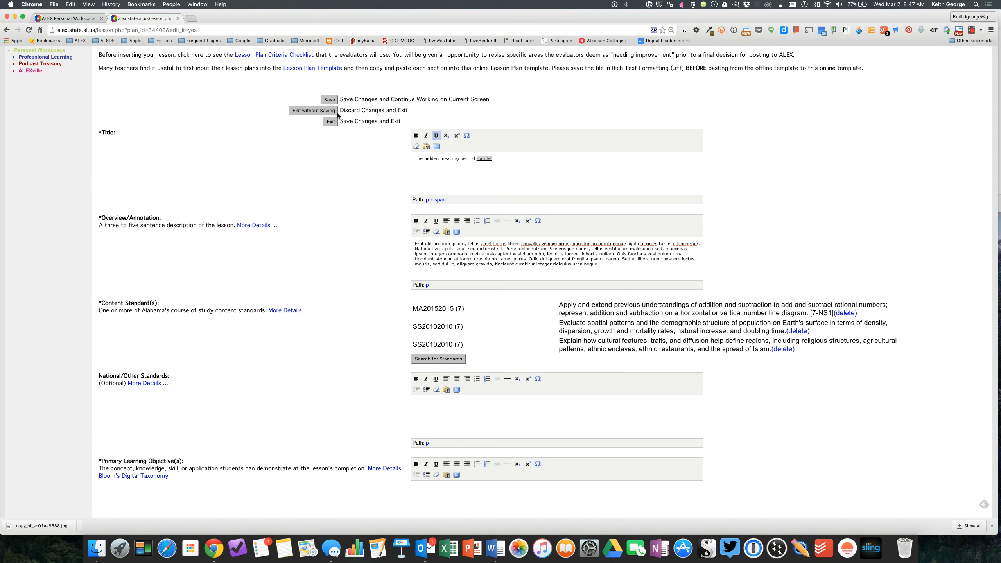
- Save the changes while staying in the form, and check the lesson plan's view page before returning to the form
click(330, 99)
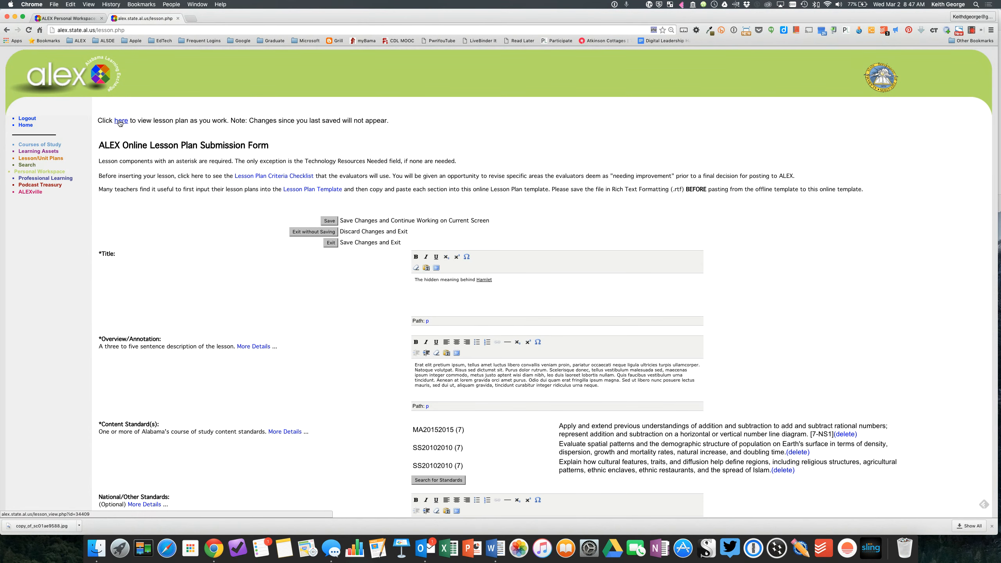
click(120, 122)
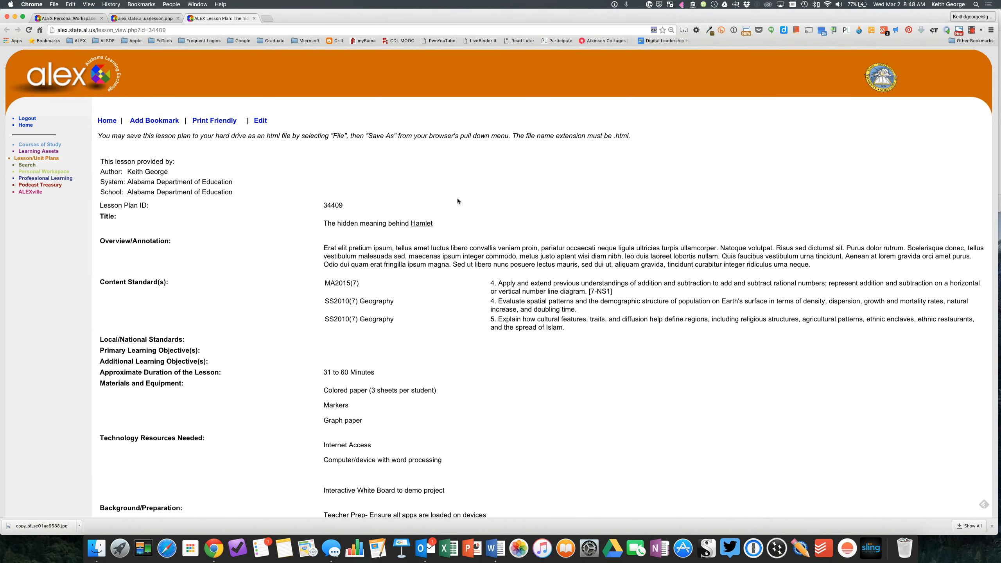
click(154, 20)
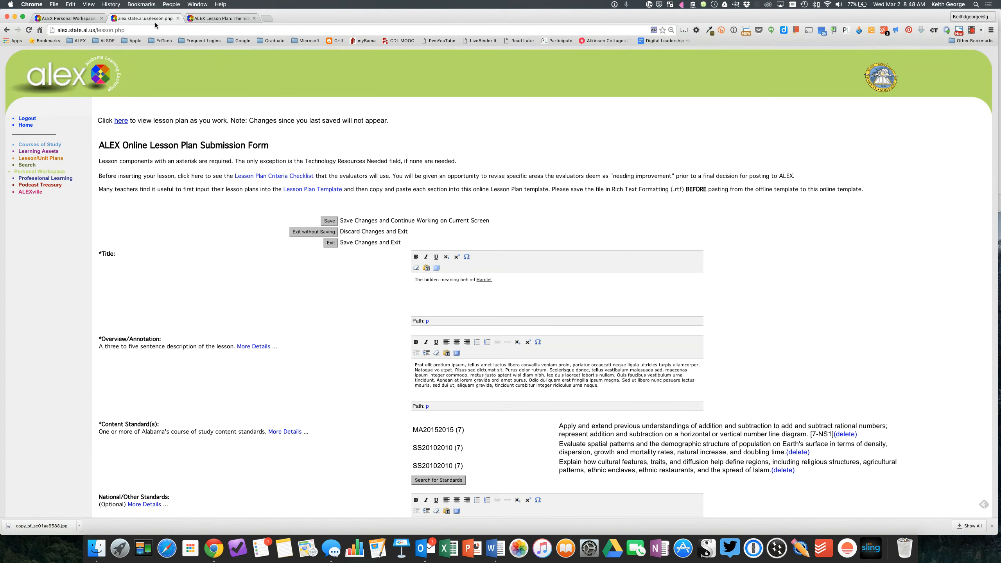
- Switch to the Word document and copy its last paragraph, the one in larger text
key(ctrl+Up)
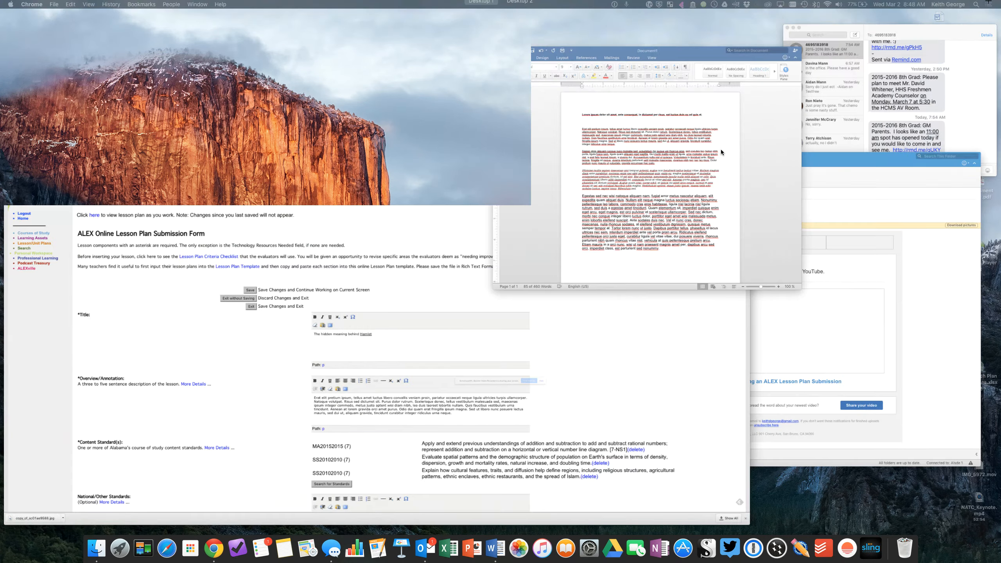
click(721, 152)
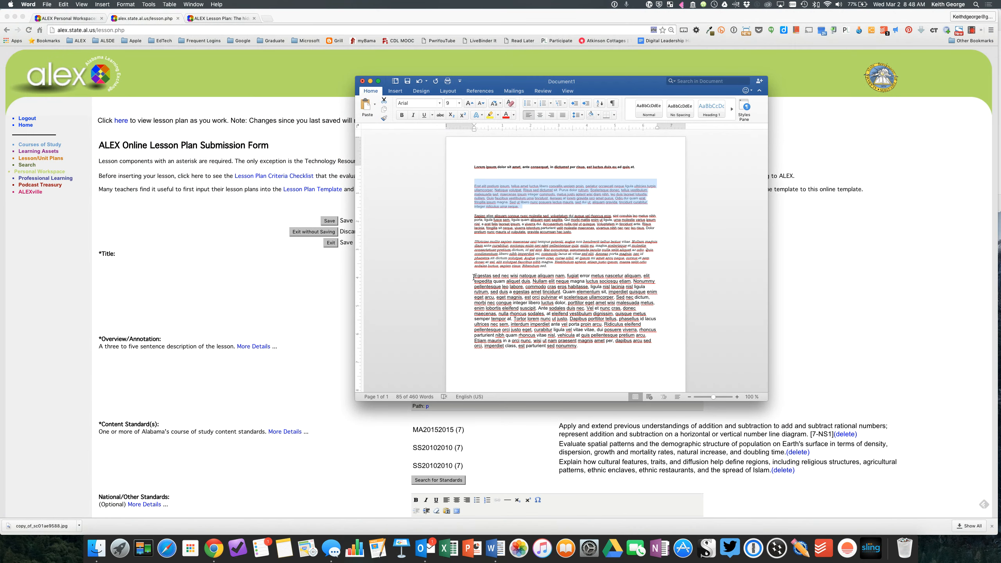
drag(473, 278, 577, 345)
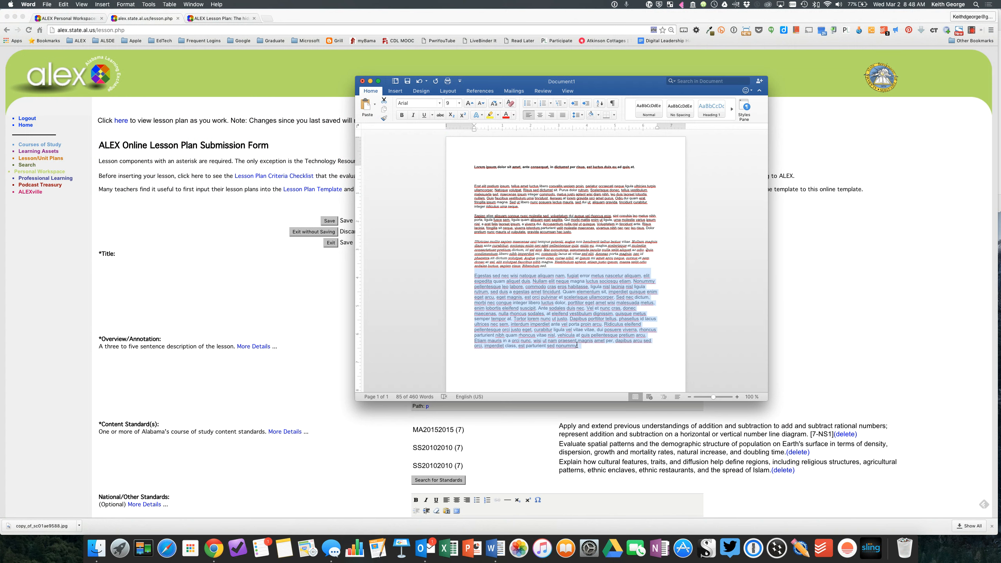
right_click(534, 314)
click(556, 326)
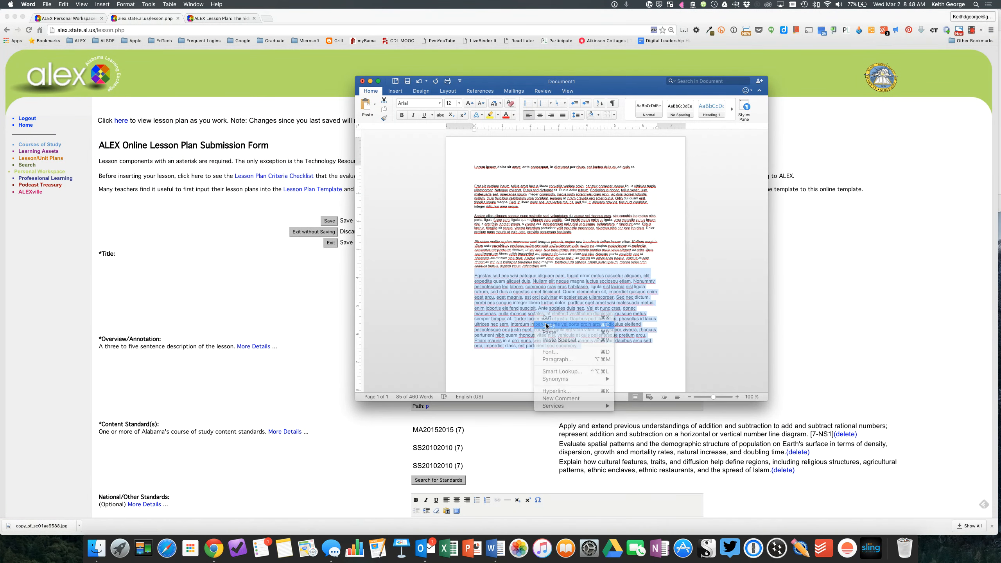
- Switch back to Chrome and paste the copied paragraph into the National/Other Standards field
click(296, 275)
scroll(363, 315, down, 6)
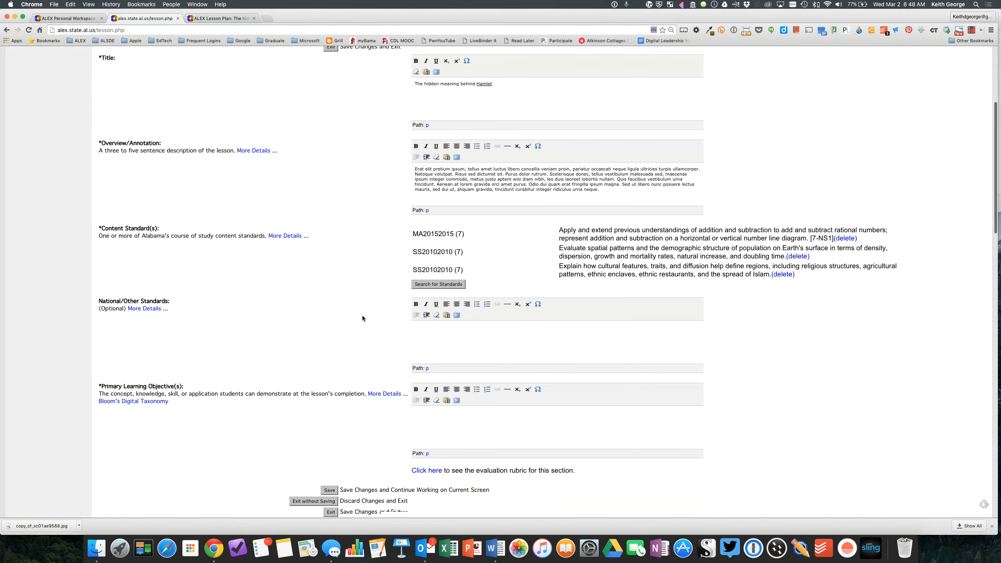
right_click(429, 285)
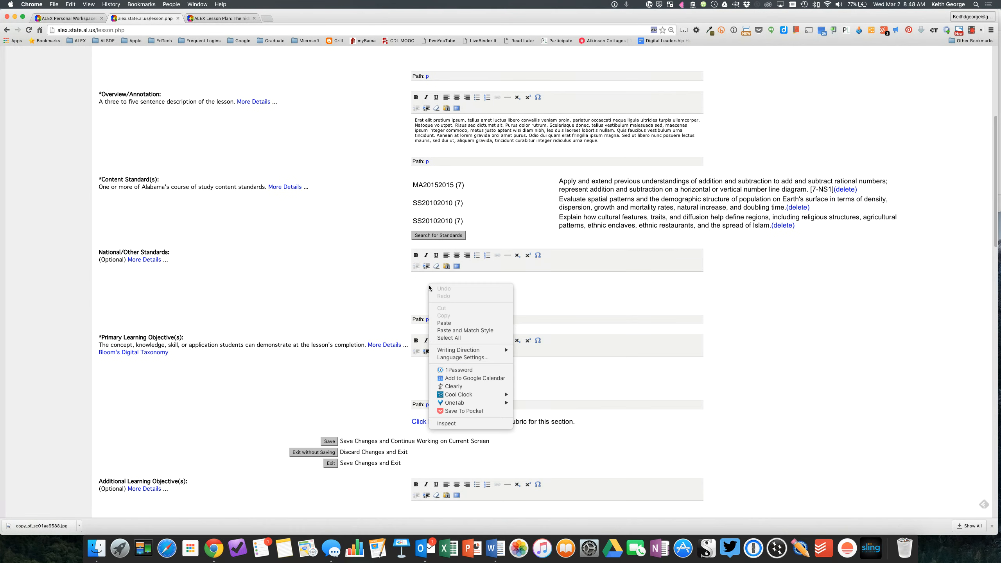
click(445, 324)
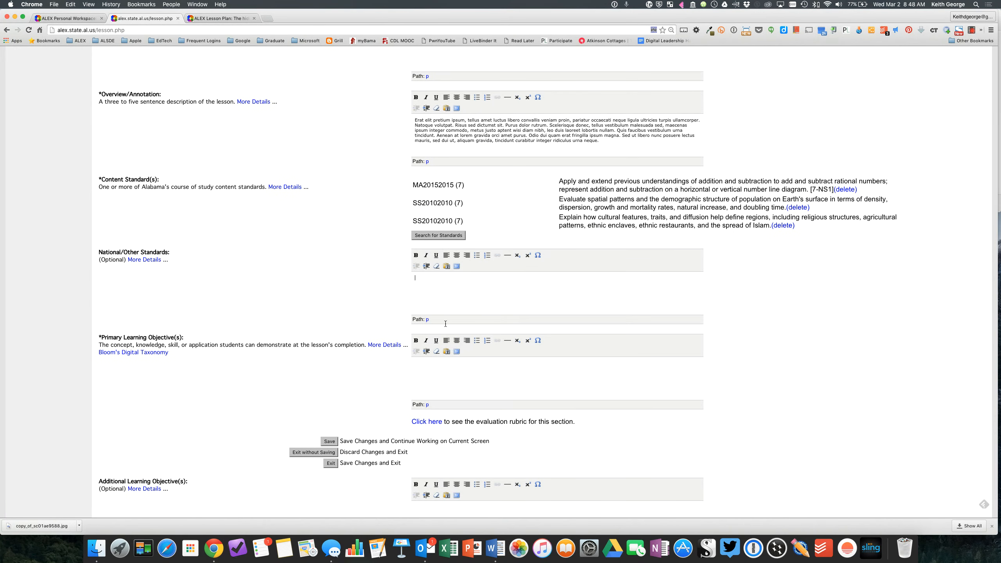
- Save the form again and reload the lesson plan's view page to check the Local/National Standards section
scroll(467, 289, up, 1)
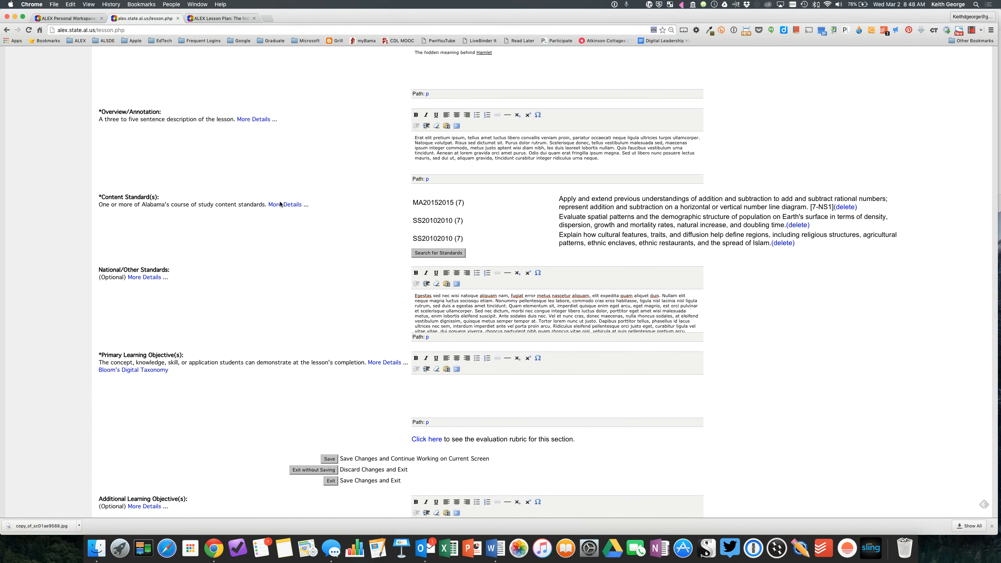
scroll(280, 203, up, 5)
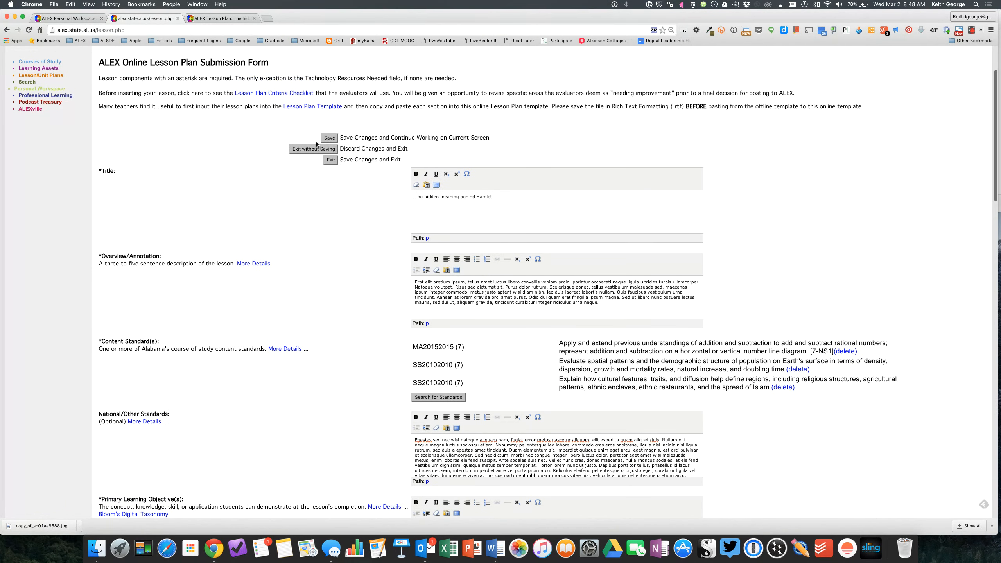
click(329, 137)
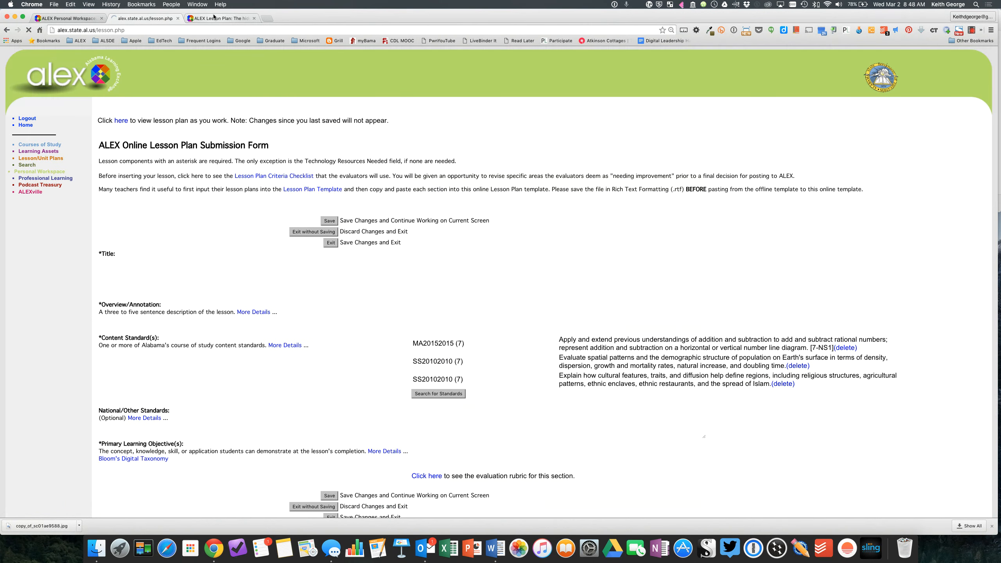
click(212, 18)
click(29, 30)
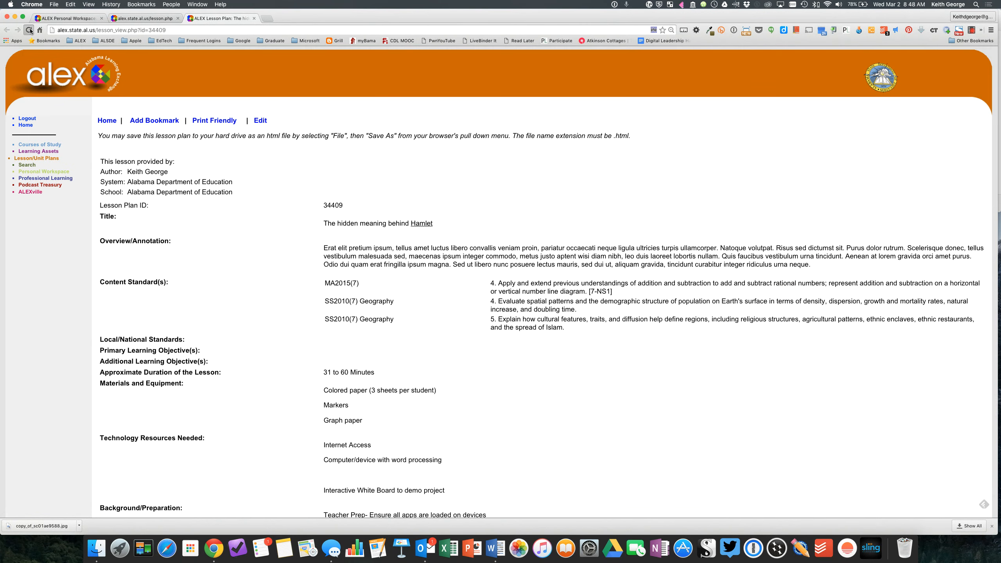
scroll(457, 388, down, 5)
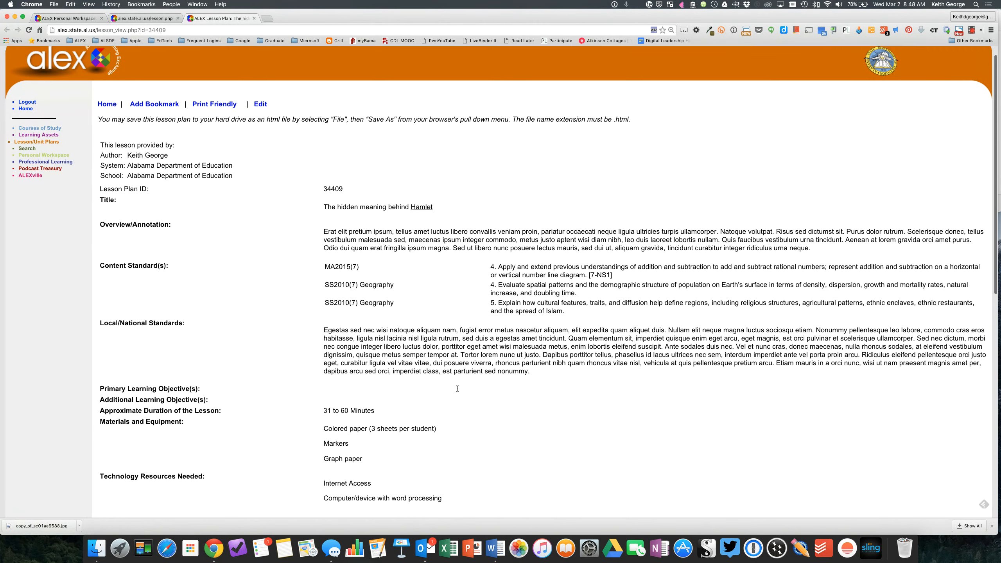
- Return to the lesson plan submission form and copy the three instruction paragraphs below its heading
scroll(456, 388, up, 3)
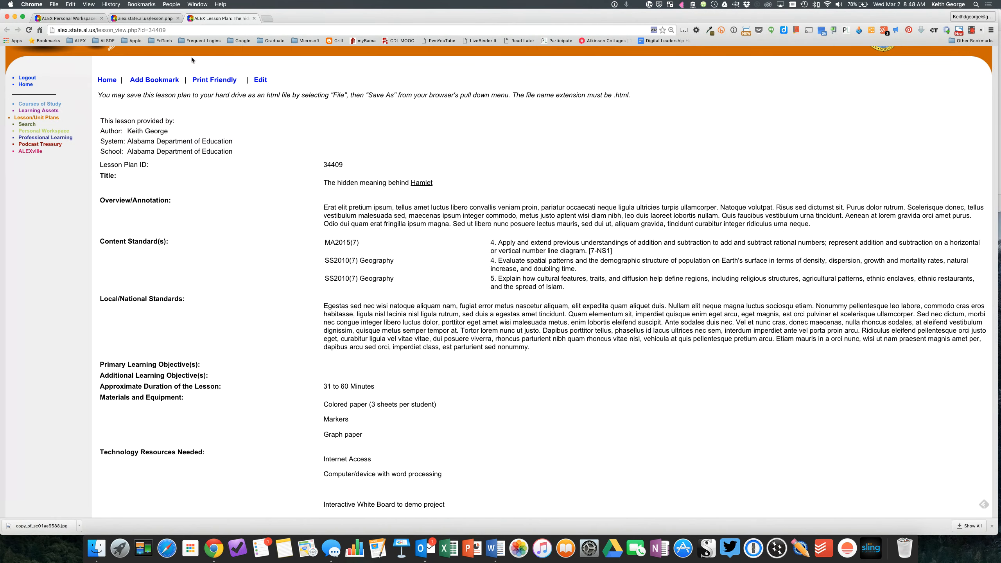
click(147, 18)
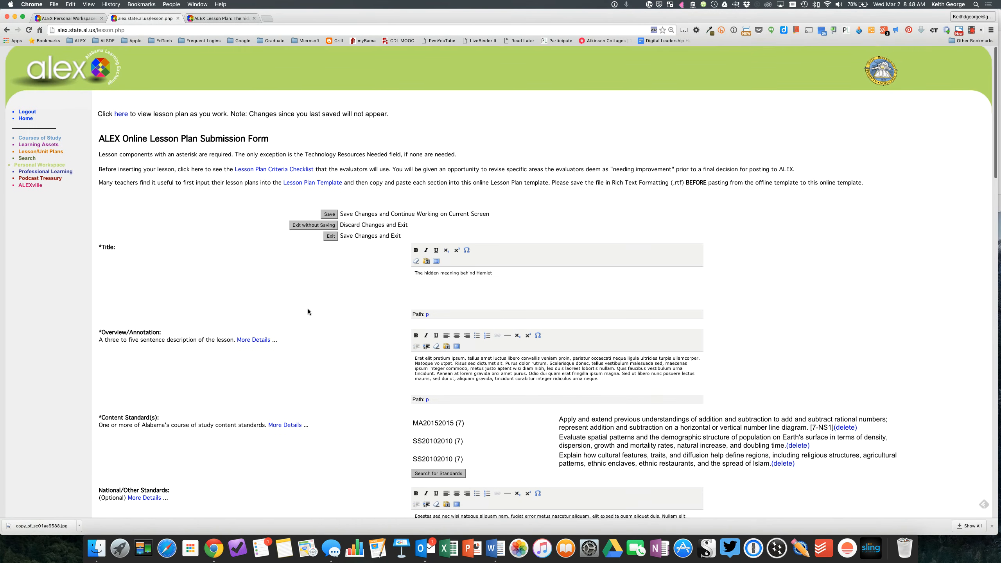
scroll(308, 311, down, 3)
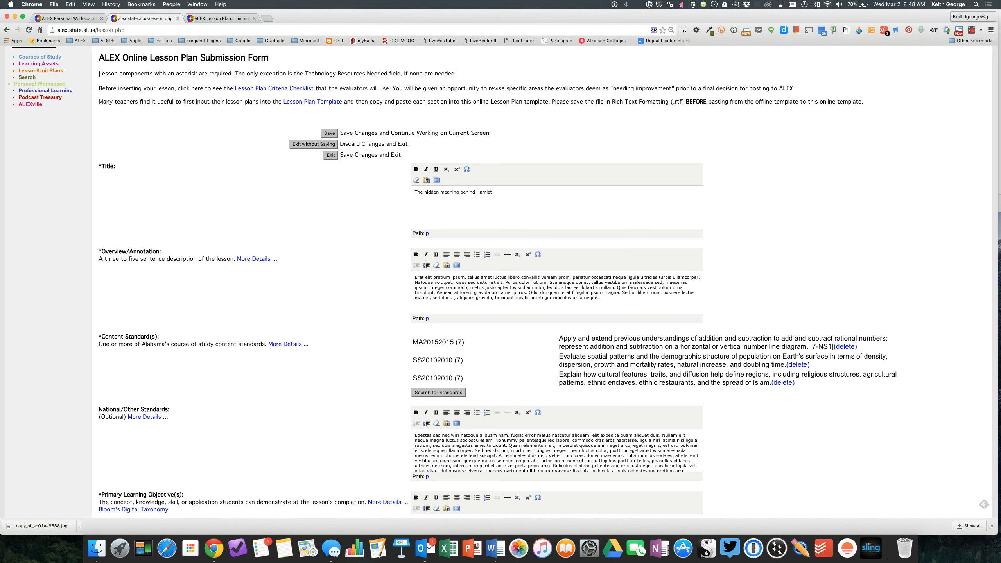
drag(99, 74, 864, 103)
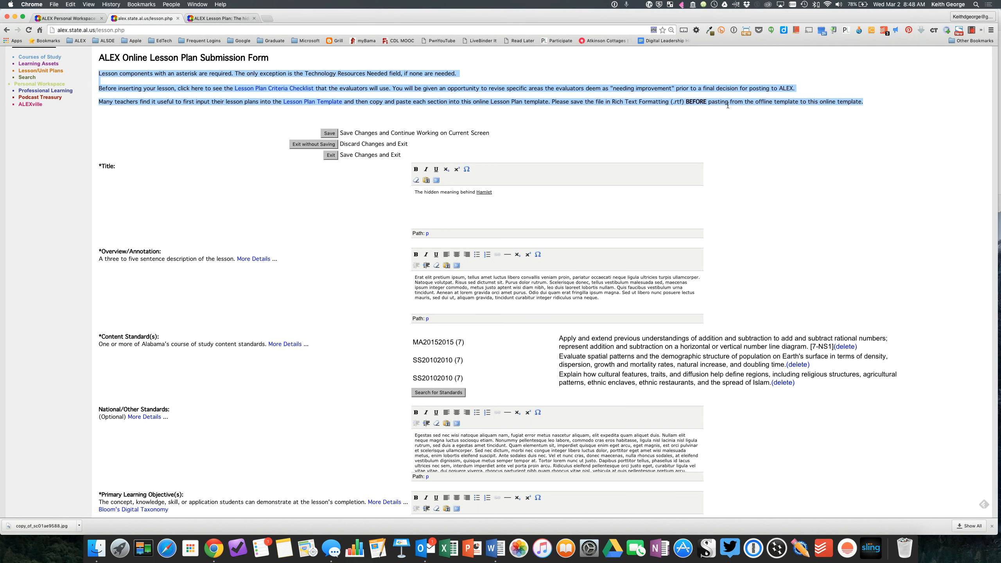
right_click(586, 103)
click(595, 105)
- Paste the copied instruction paragraphs into the Additional Learning Objective(s) field
scroll(502, 342, down, 10)
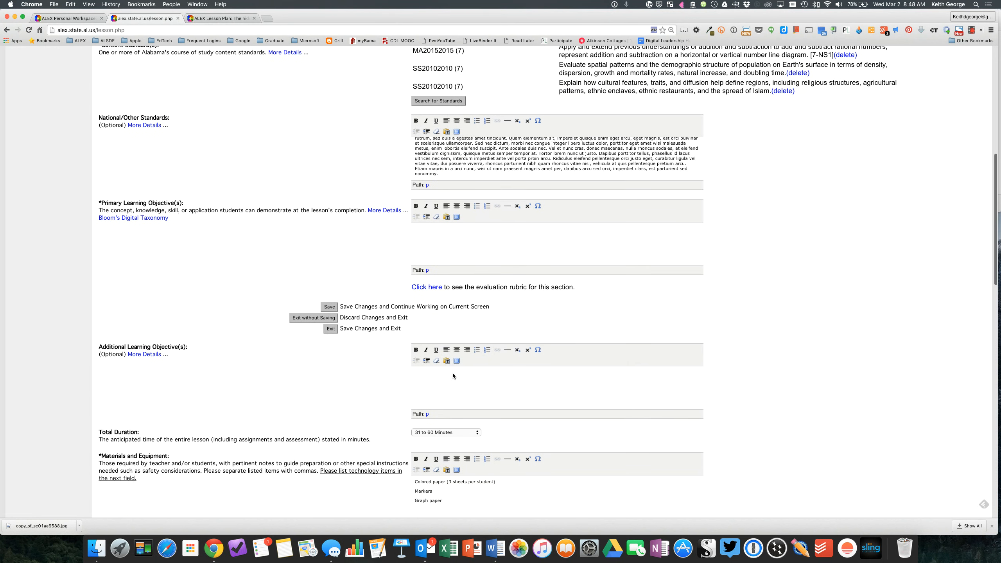
right_click(447, 375)
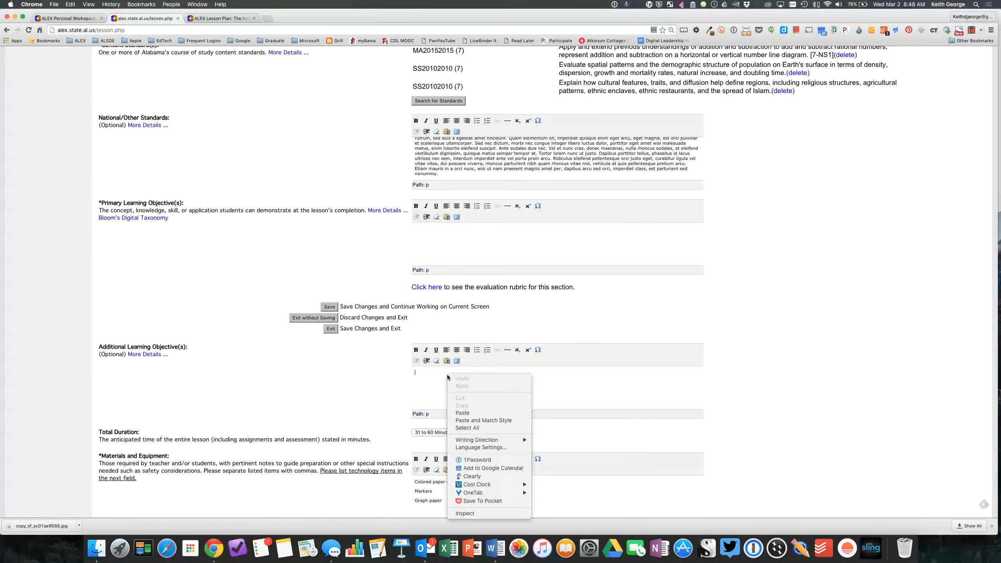
click(471, 413)
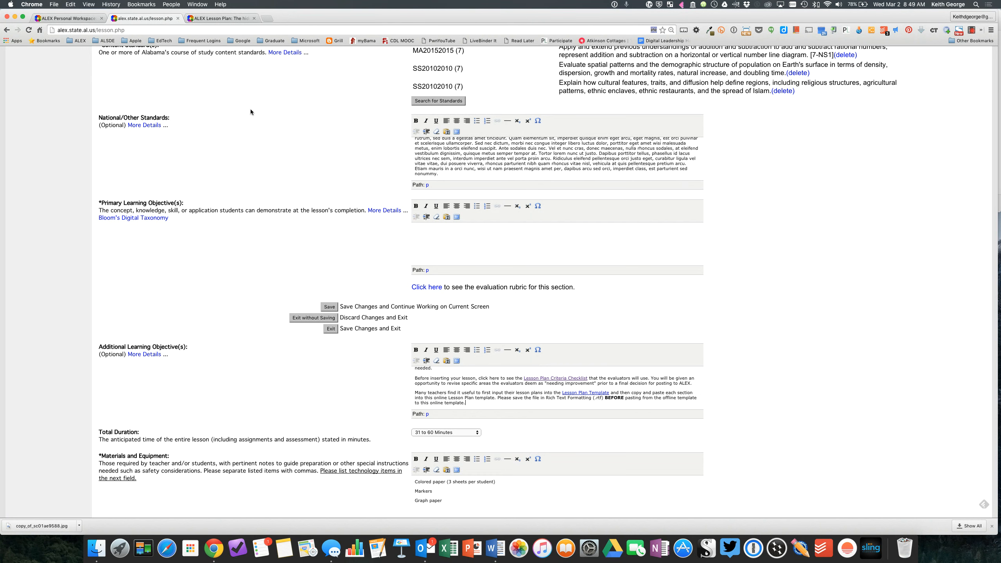
- Save the form, check Additional Learning Objective(s) on the reloaded view page, and return to the form
click(329, 307)
click(227, 20)
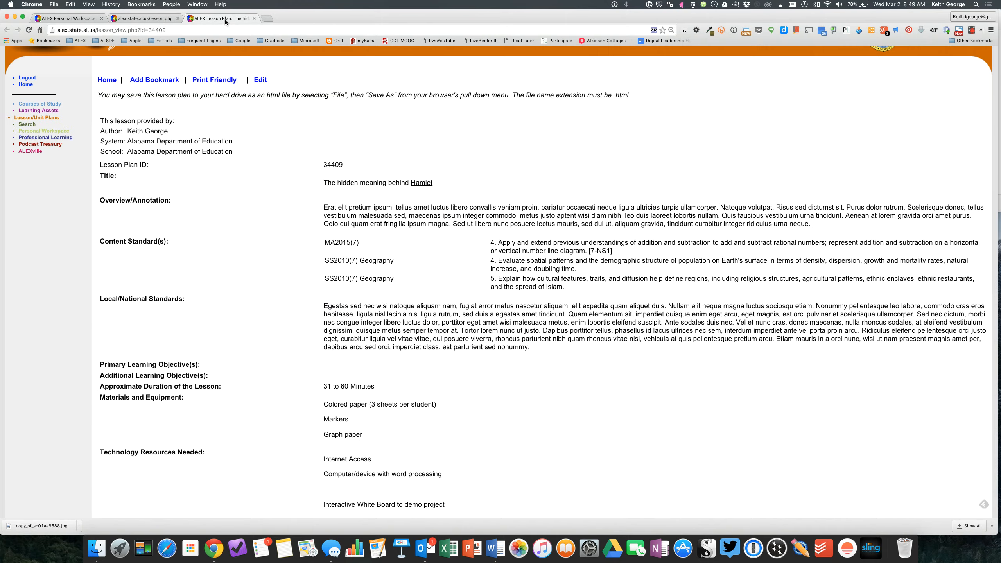
click(29, 30)
scroll(377, 209, down, 3)
scroll(377, 209, down, 2)
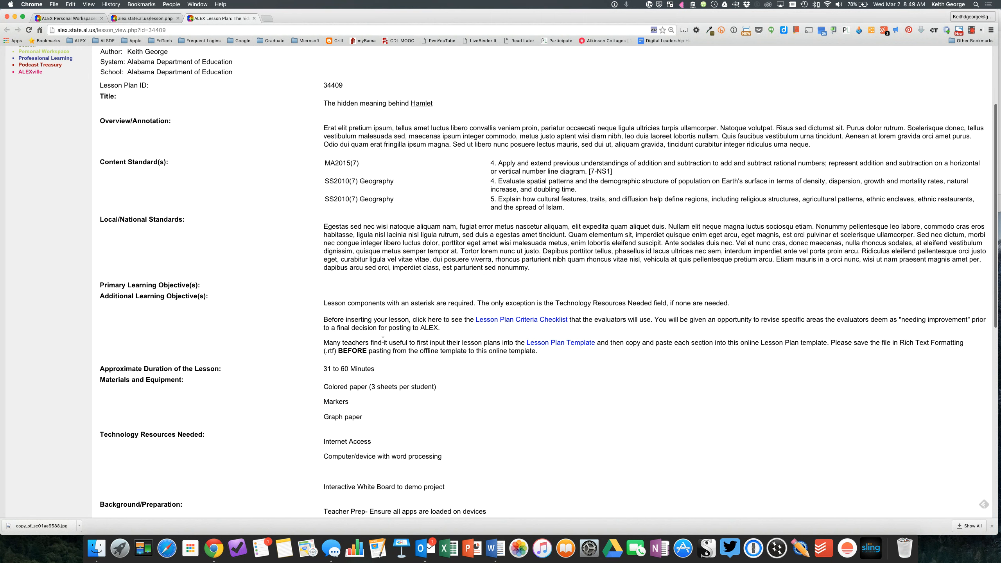
scroll(444, 346, down, 3)
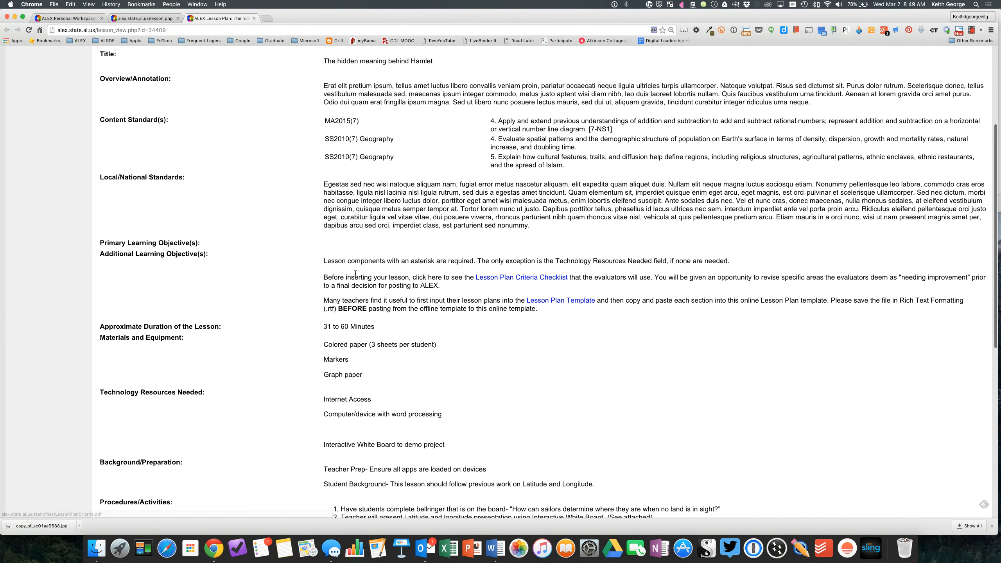
scroll(356, 273, up, 4)
scroll(355, 273, up, 6)
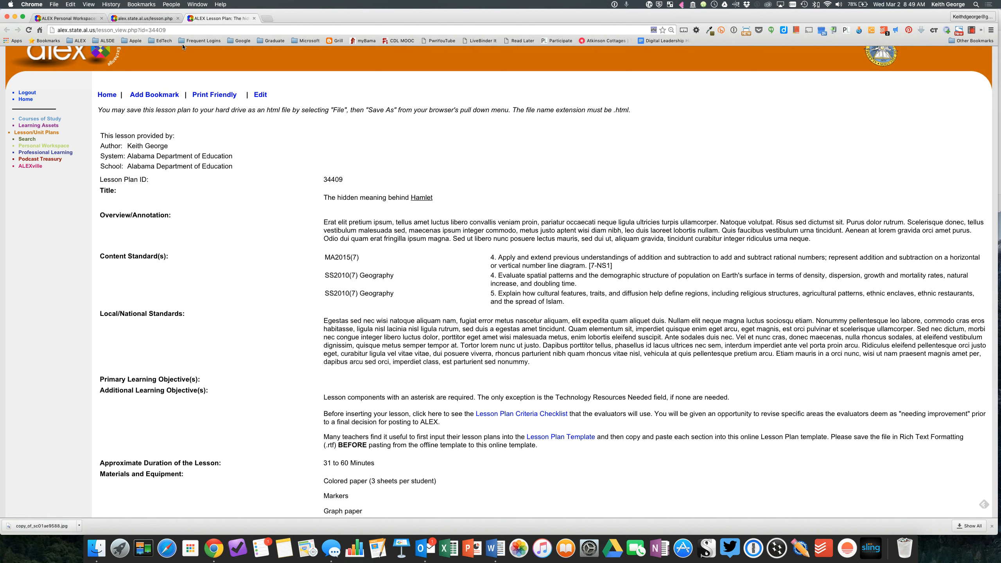
click(146, 18)
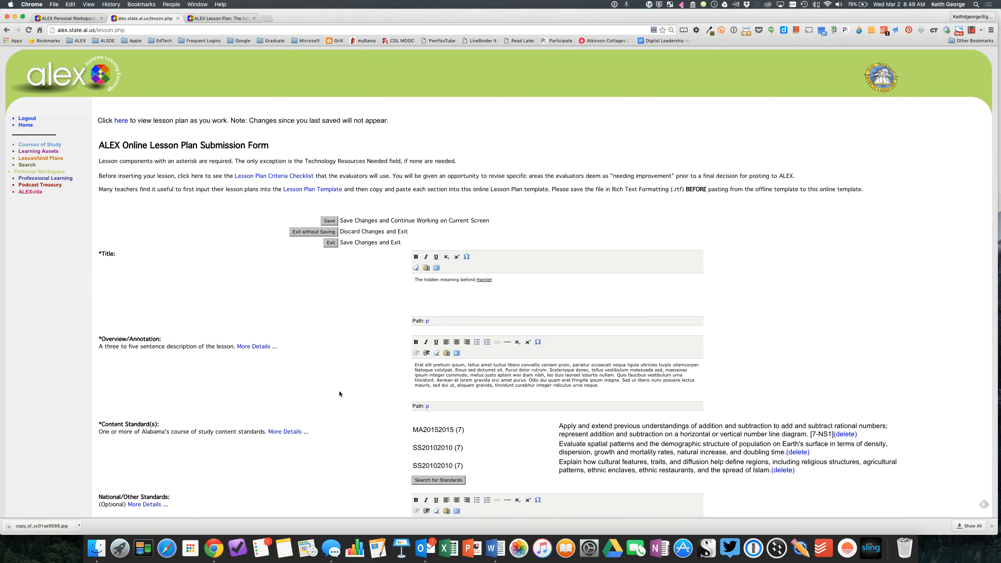
- Try bold on the words "Erat elit pretium ipsum, tellus" in the Overview/Annotation field and remove it again
scroll(340, 391, down, 2)
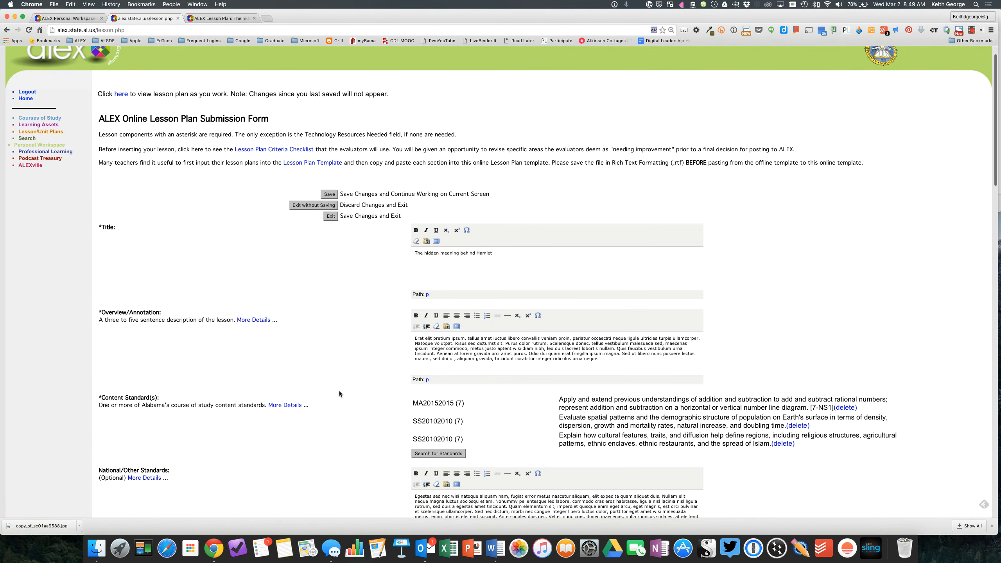
scroll(339, 391, down, 1)
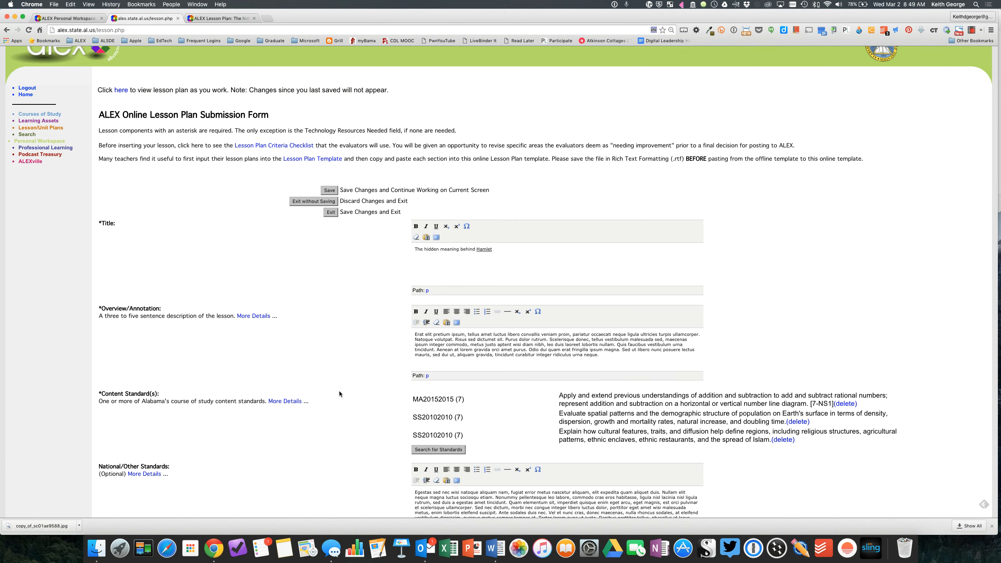
scroll(339, 391, down, 5)
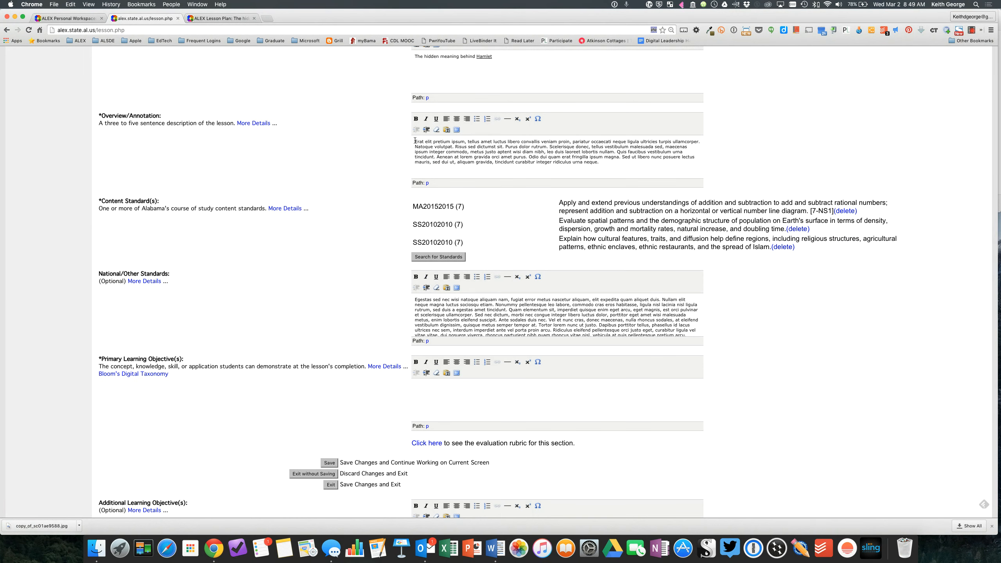
drag(414, 140, 477, 139)
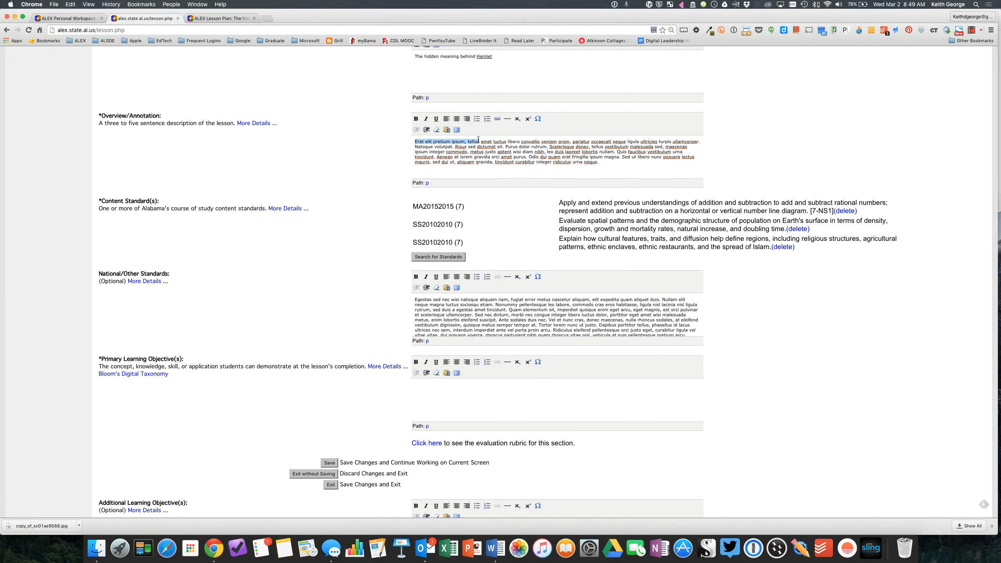
click(416, 119)
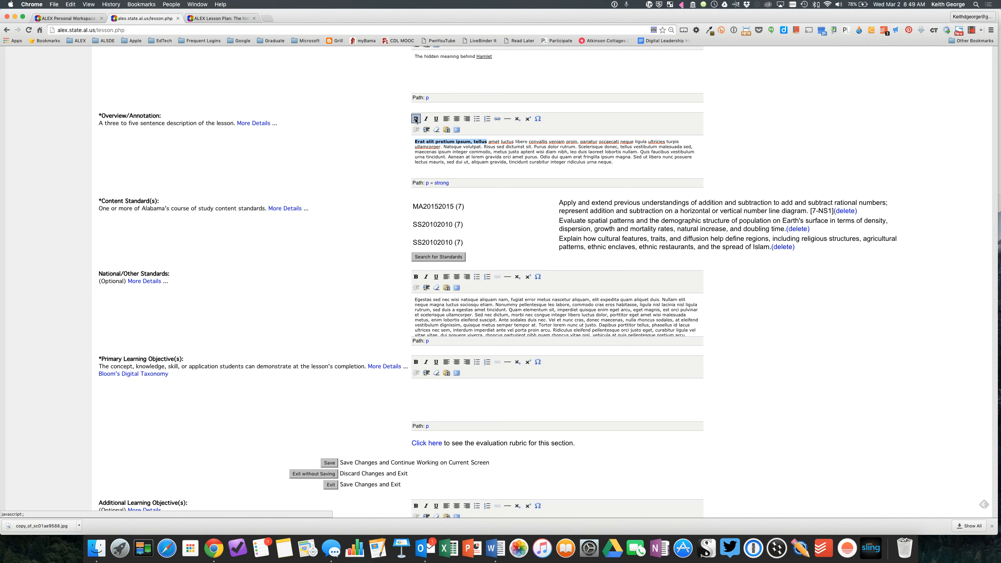
click(416, 119)
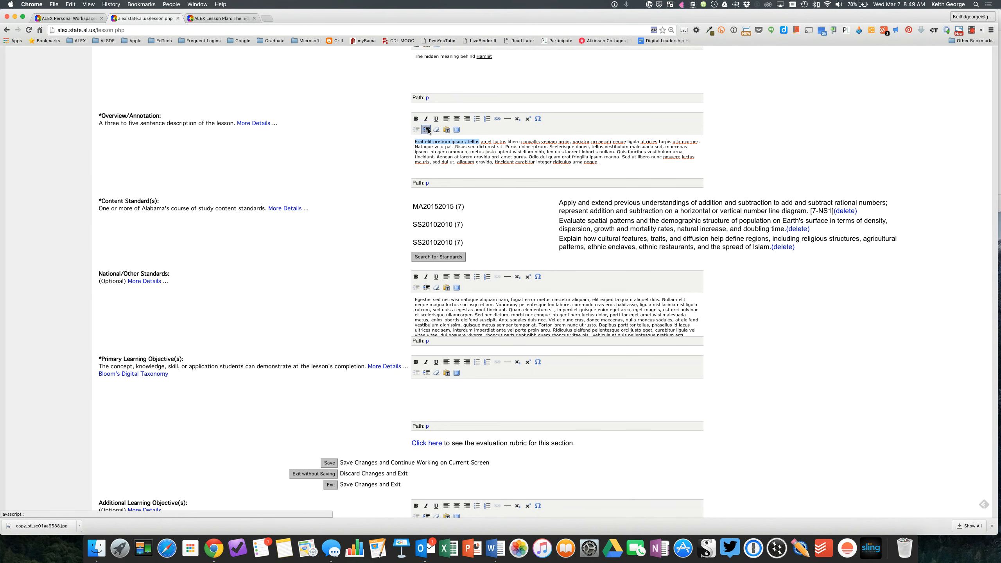
- Try indenting and centering the Overview/Annotation paragraph, and restore its original indent and left alignment
click(426, 129)
click(428, 131)
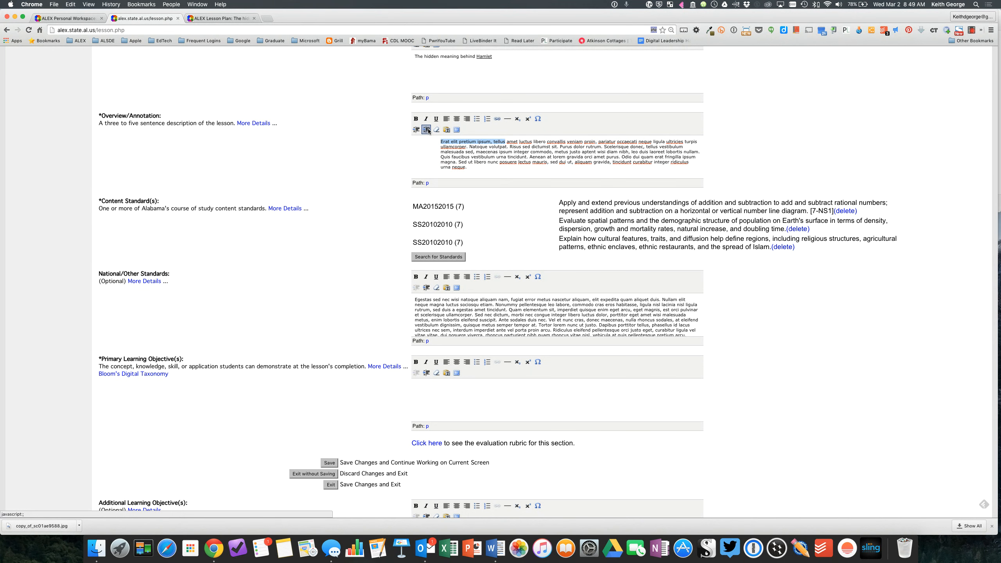
click(428, 131)
click(416, 131)
click(416, 130)
click(416, 131)
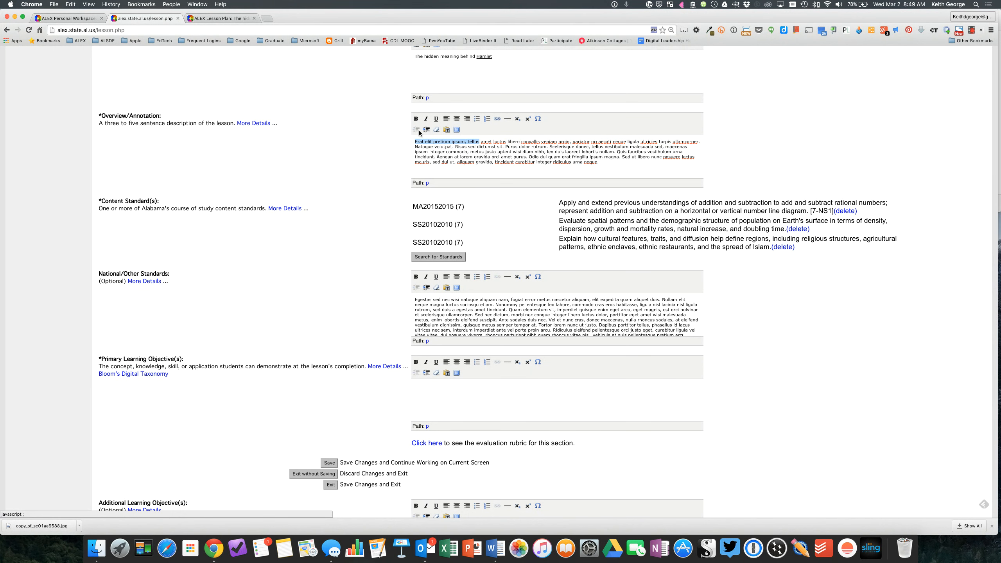
click(457, 123)
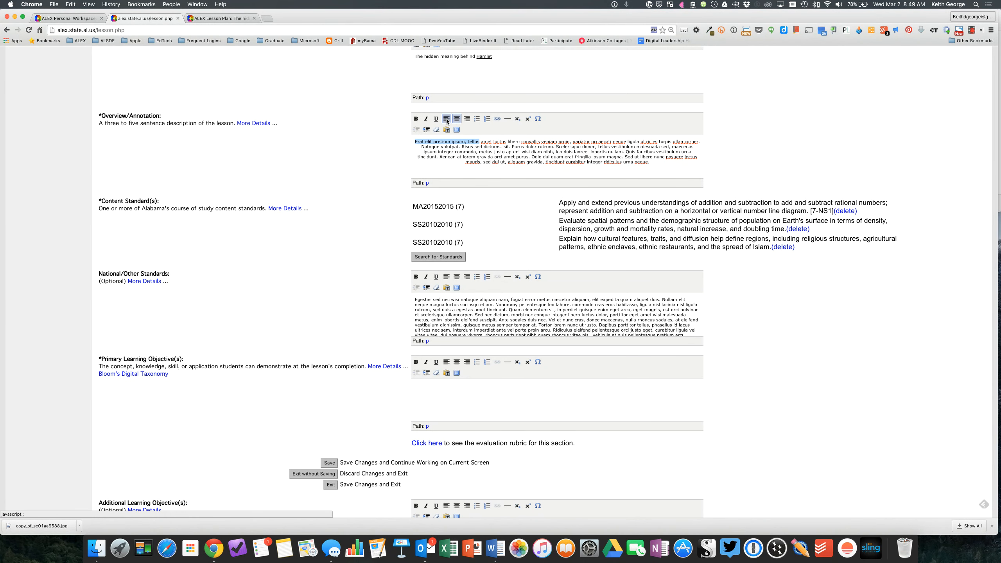
click(447, 120)
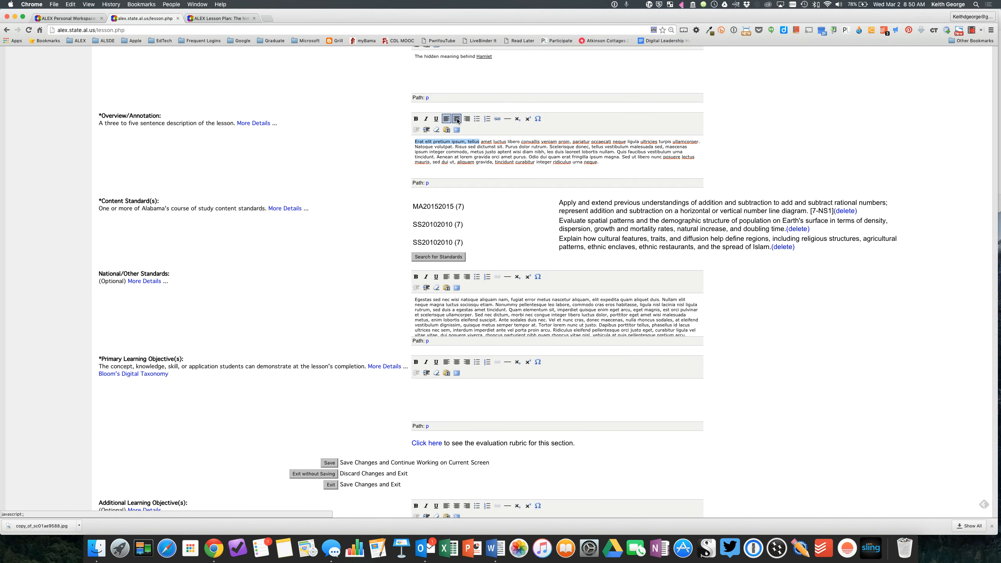
- Turn the Overview/Annotation text into a bulleted list, splitting it into three bullets before "Purus dolor rutrum" and "Sed ut libero"
click(416, 142)
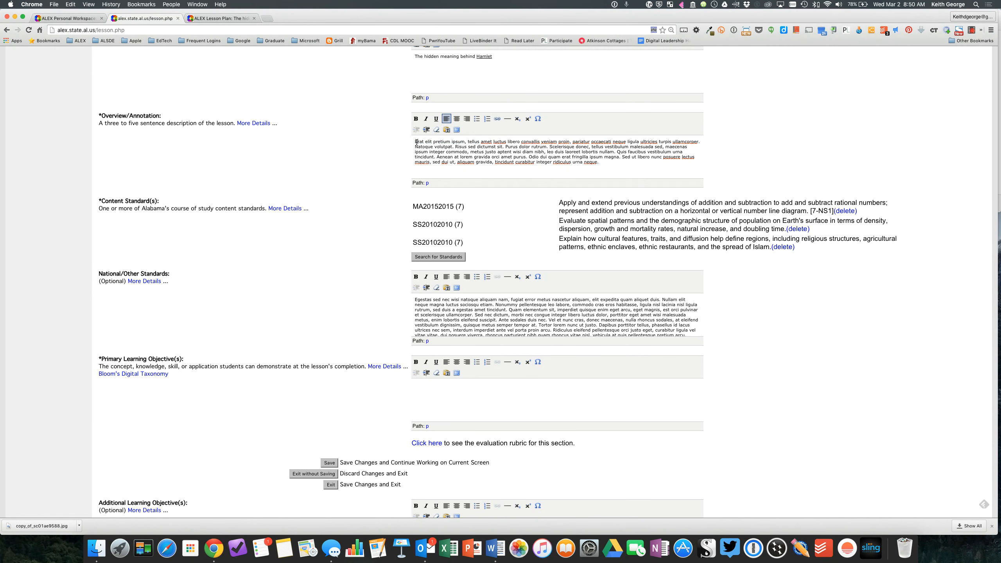
click(477, 119)
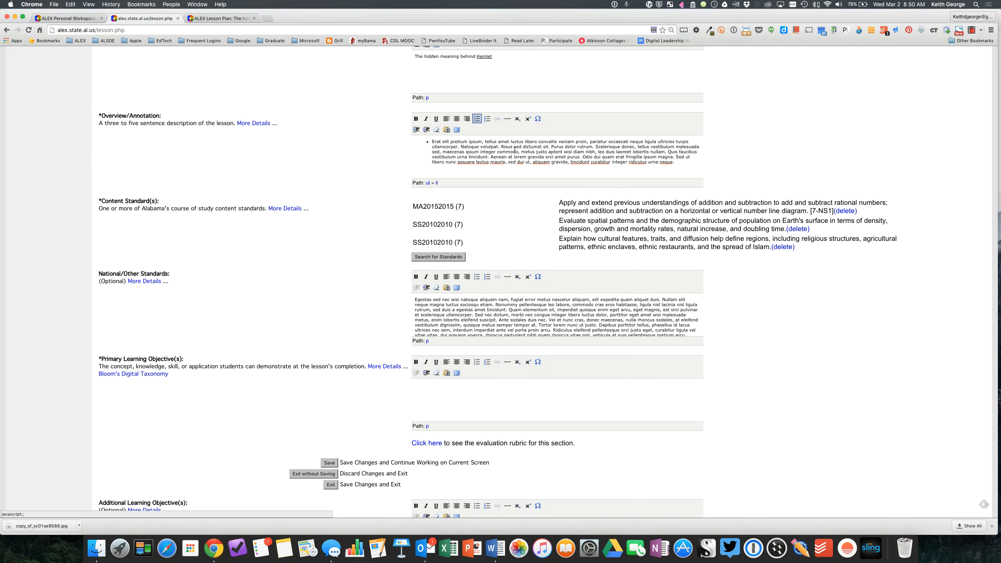
click(551, 146)
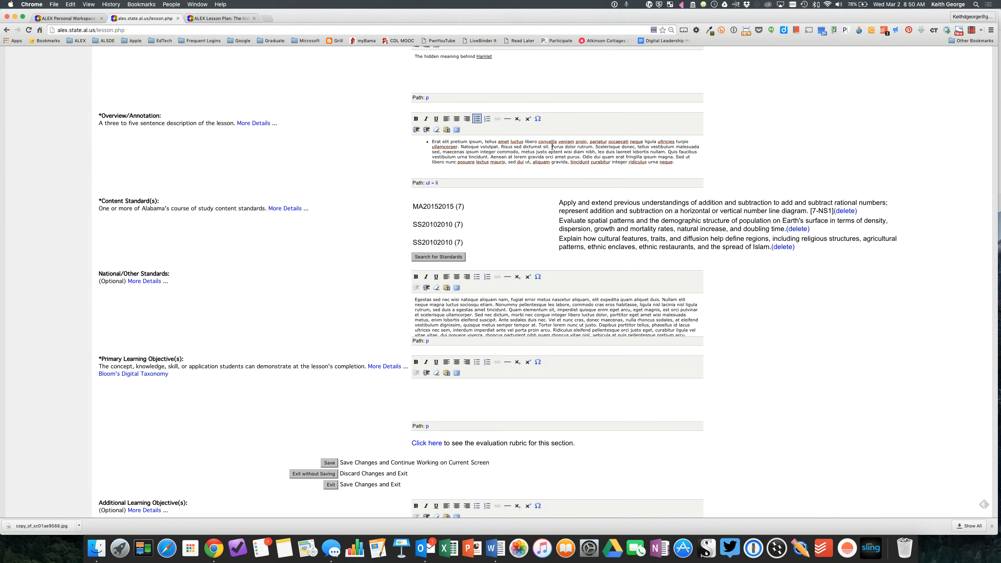
key(Return)
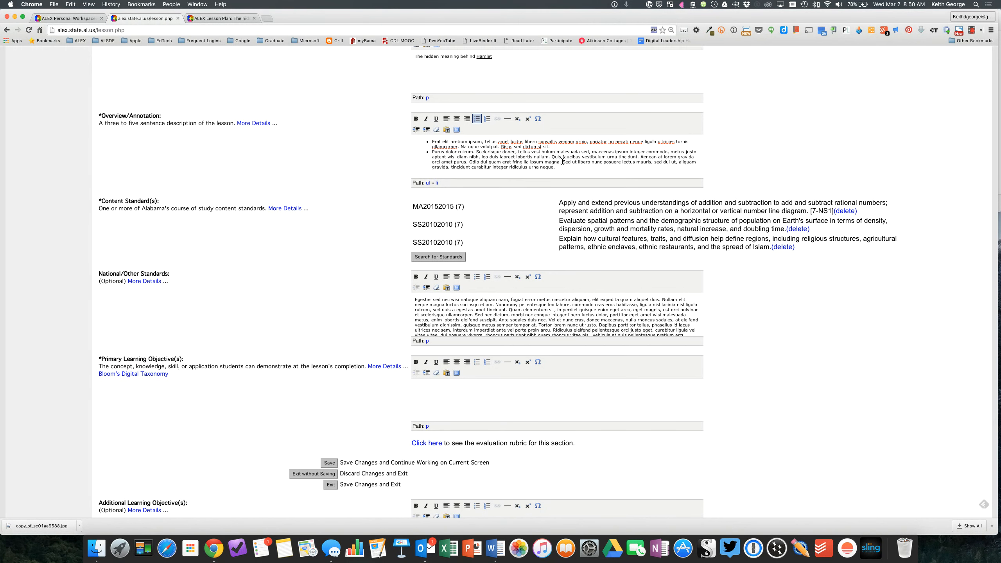
click(562, 162)
key(Return)
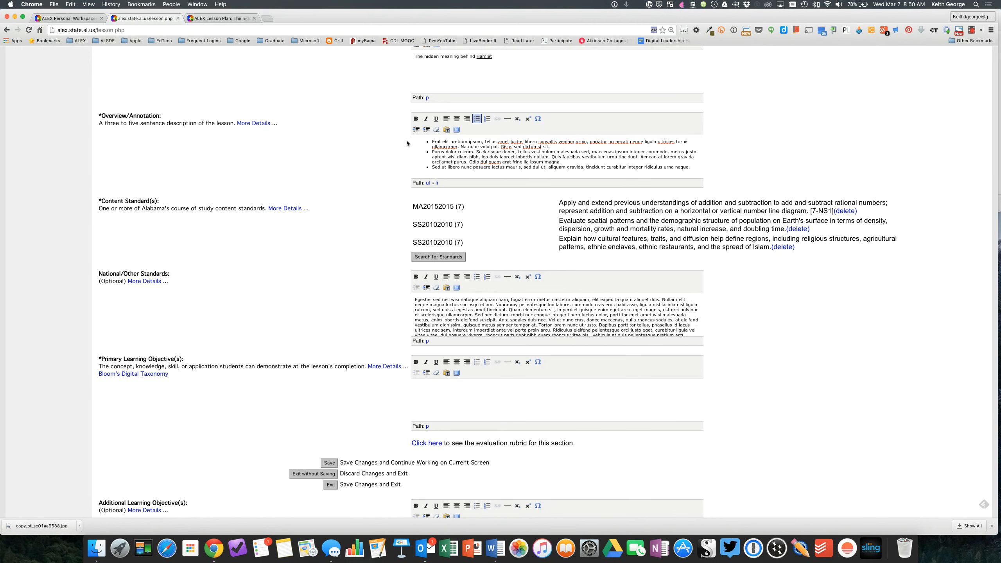
- Convert the three Overview/Annotation bullets to a numbered list and remove the list formatting
drag(410, 140, 703, 169)
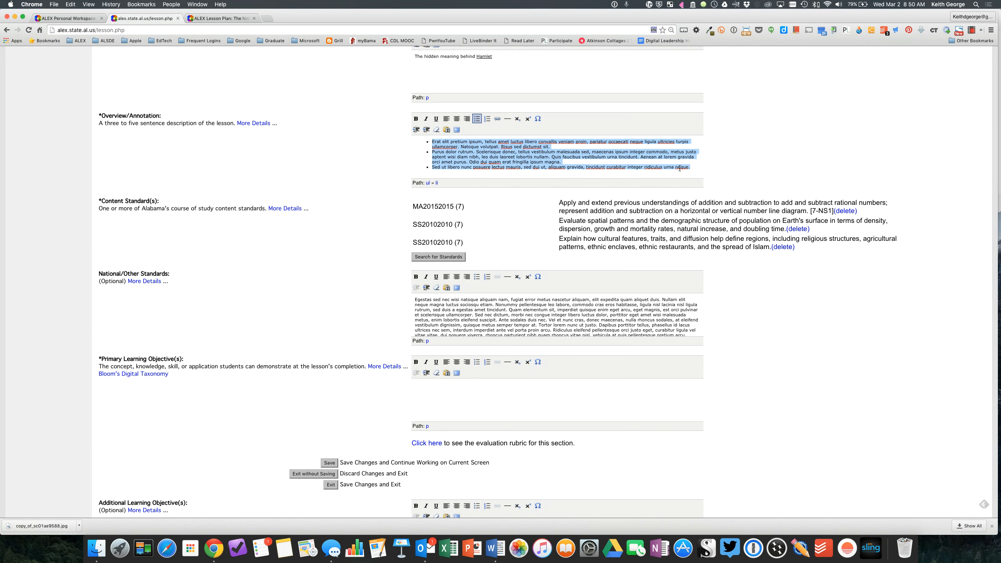
click(488, 120)
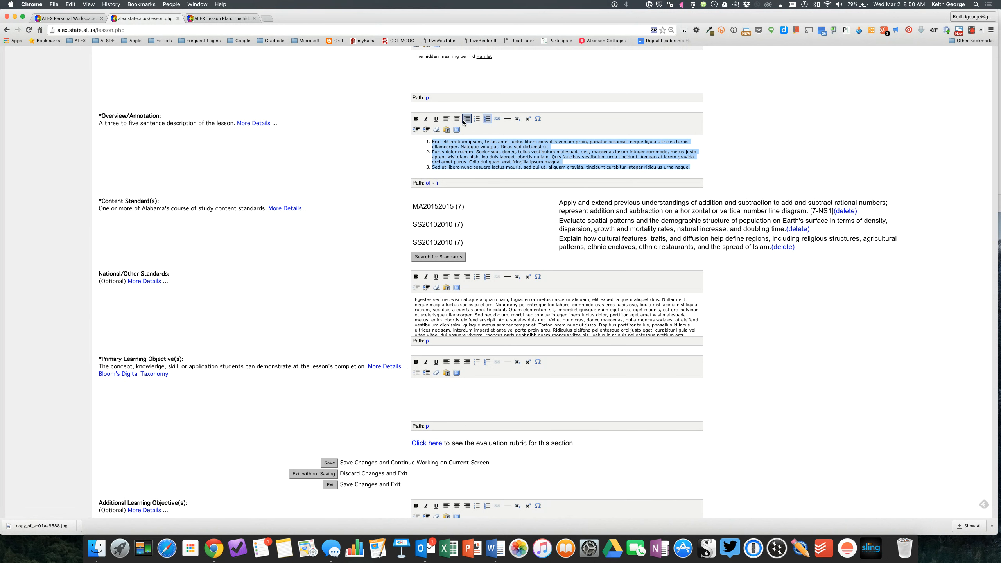
click(486, 121)
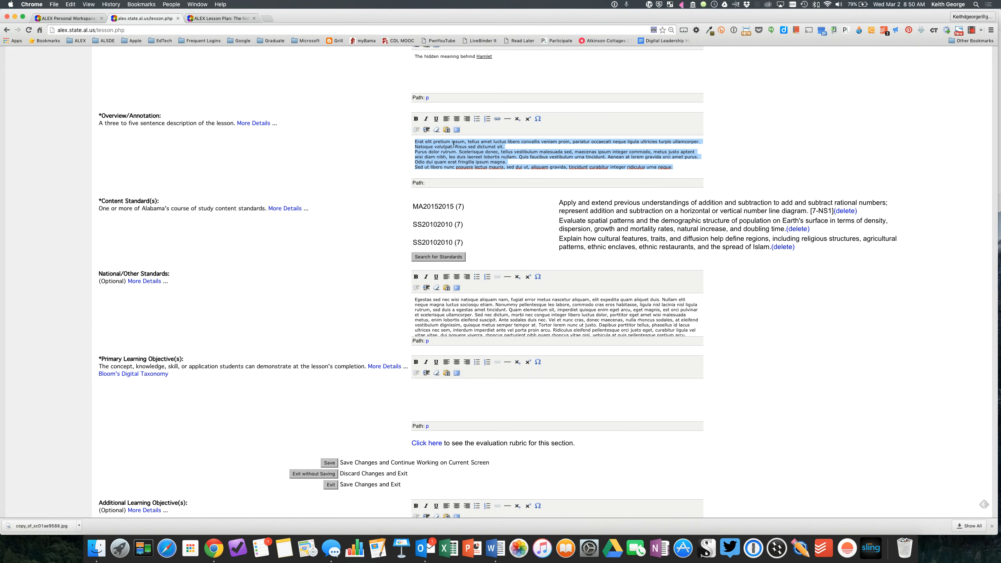
click(421, 143)
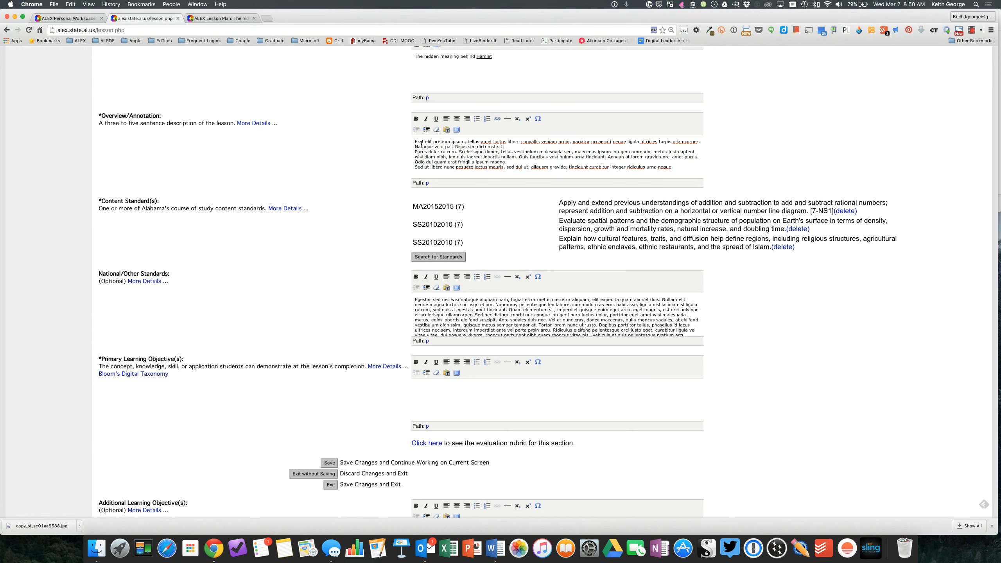
- Add the line "Go to ReadWriteThink for more" after the last item in the Technology Resources Needed field
scroll(505, 191, up, 3)
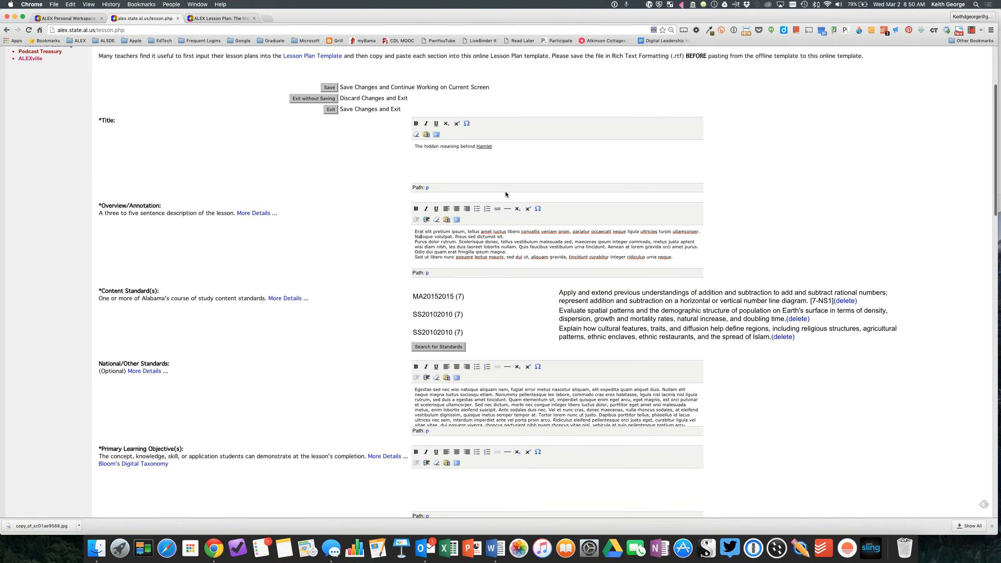
scroll(505, 190, down, 7)
scroll(506, 192, down, 1)
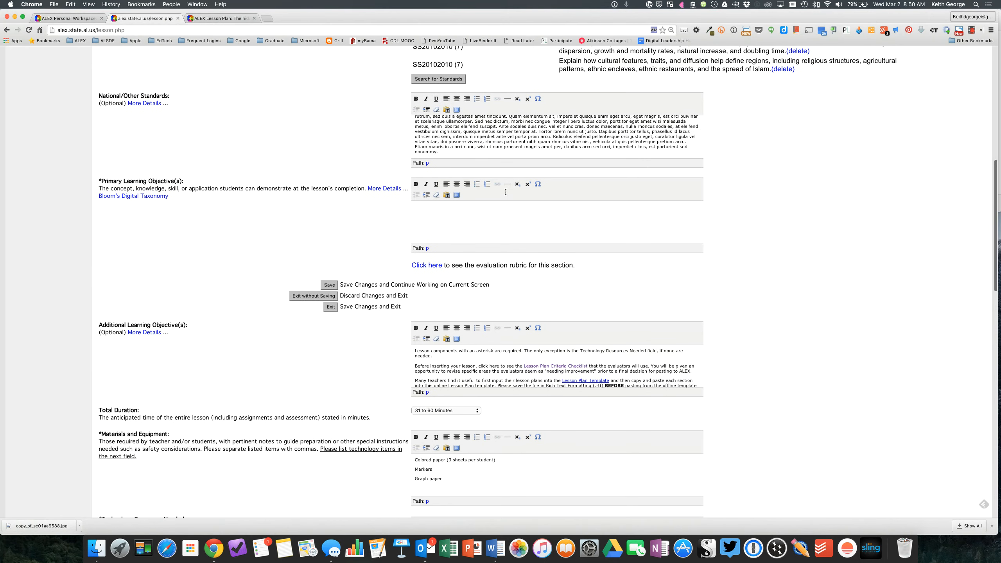
scroll(469, 212, down, 10)
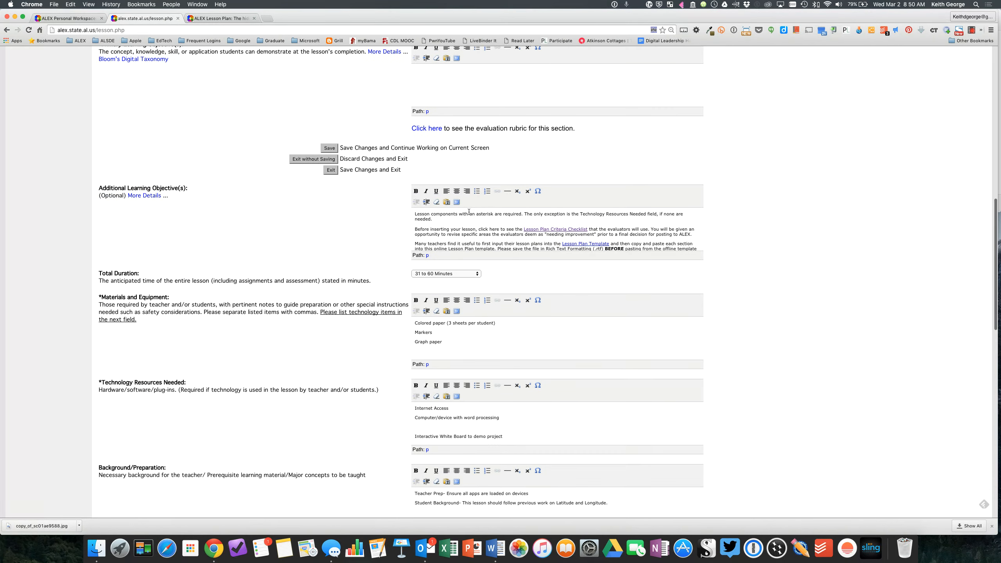
click(511, 271)
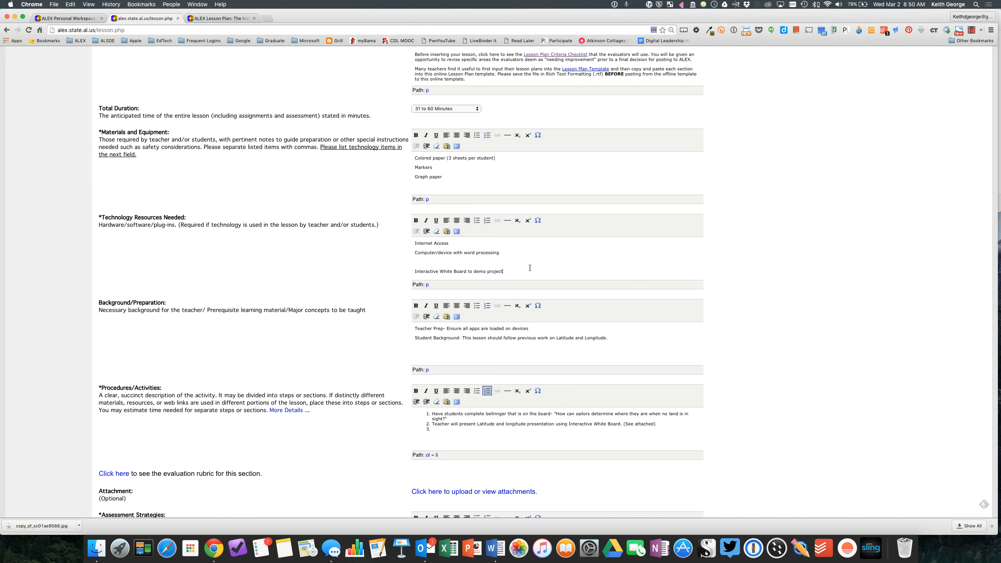
key(Return)
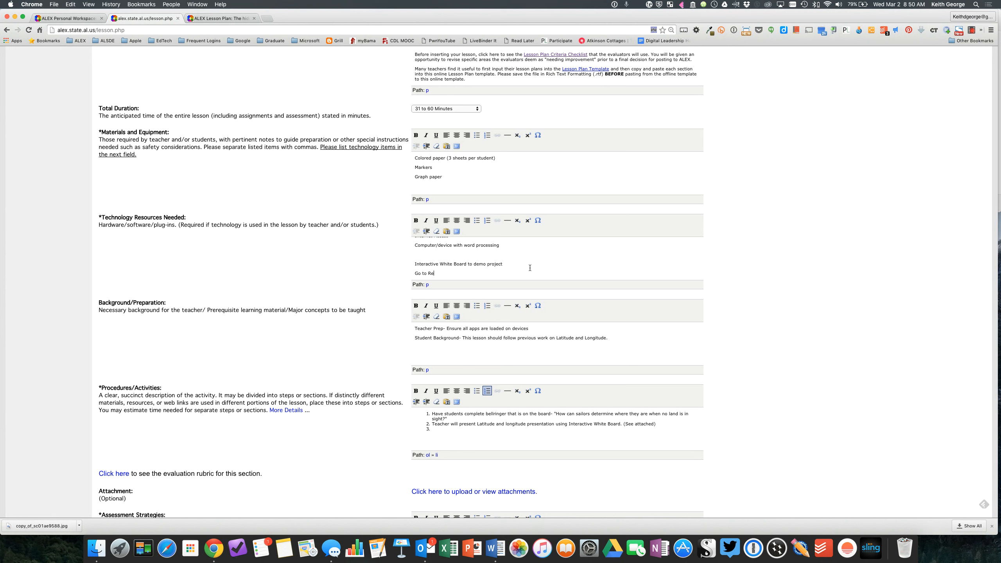
text(WriteThink)
text(for more)
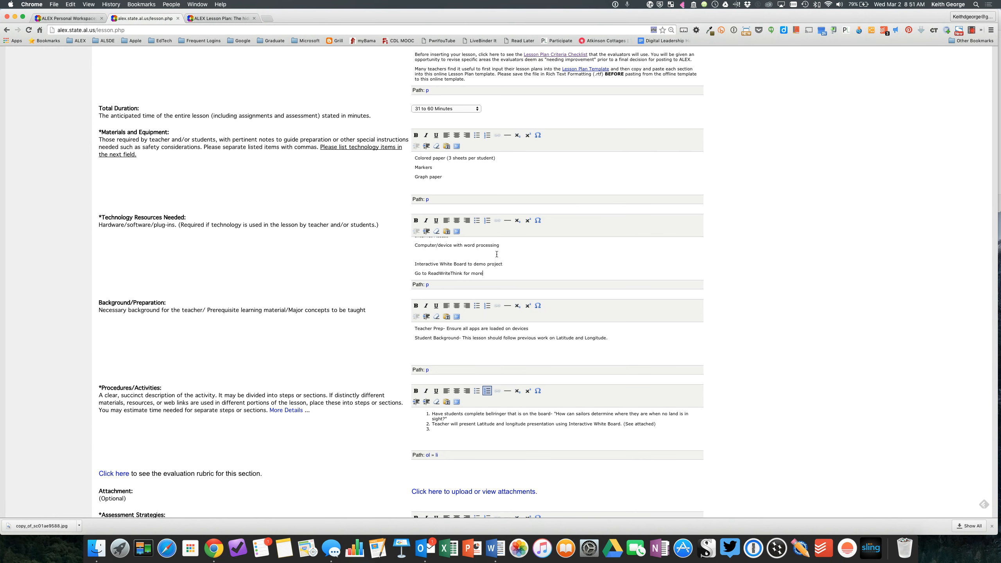
scroll(496, 254, down, 3)
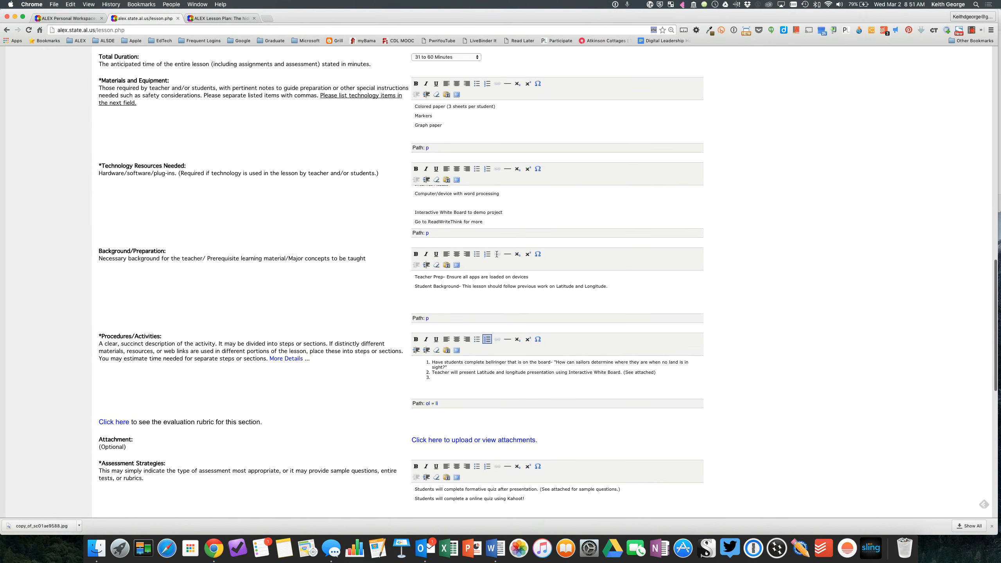
drag(428, 220, 462, 220)
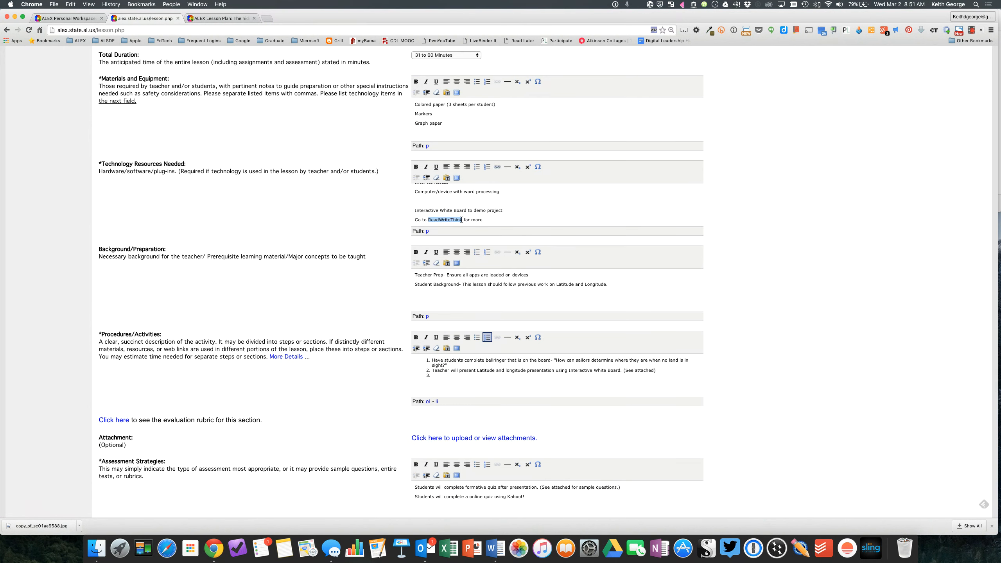
click(497, 168)
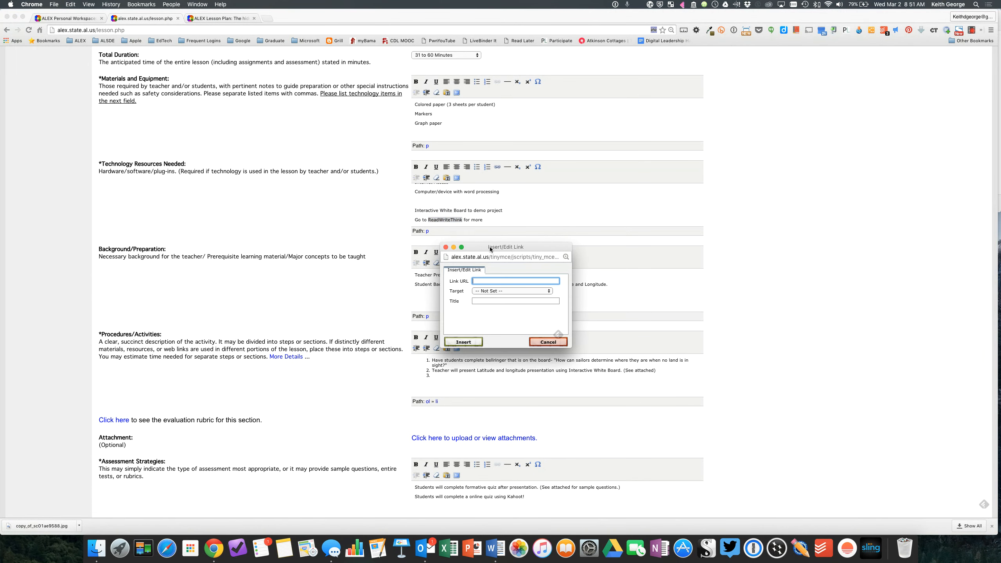
drag(490, 249, 472, 128)
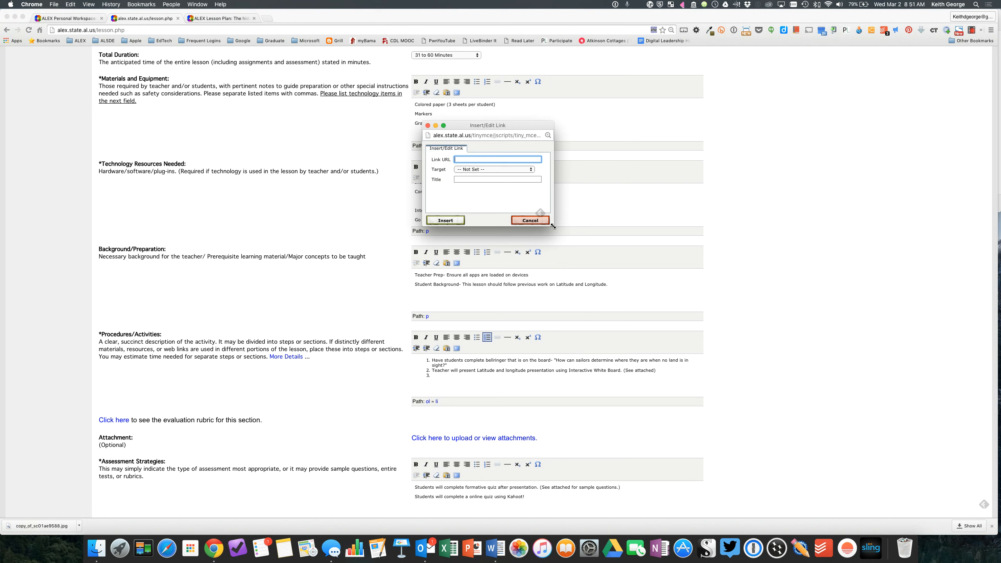
drag(553, 226, 608, 266)
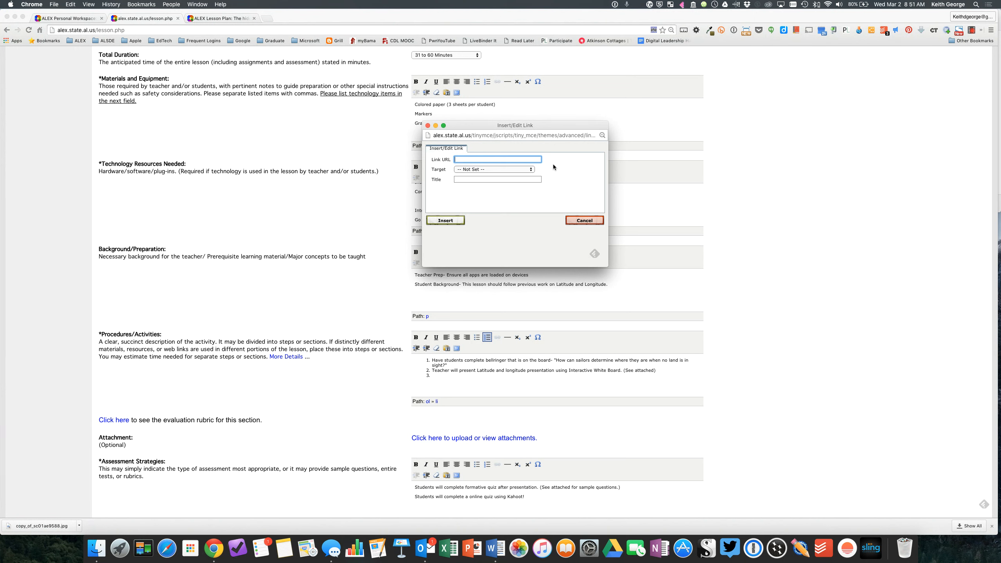
text(ww)
text(w.readwr)
text(itehhink.org)
key(Return)
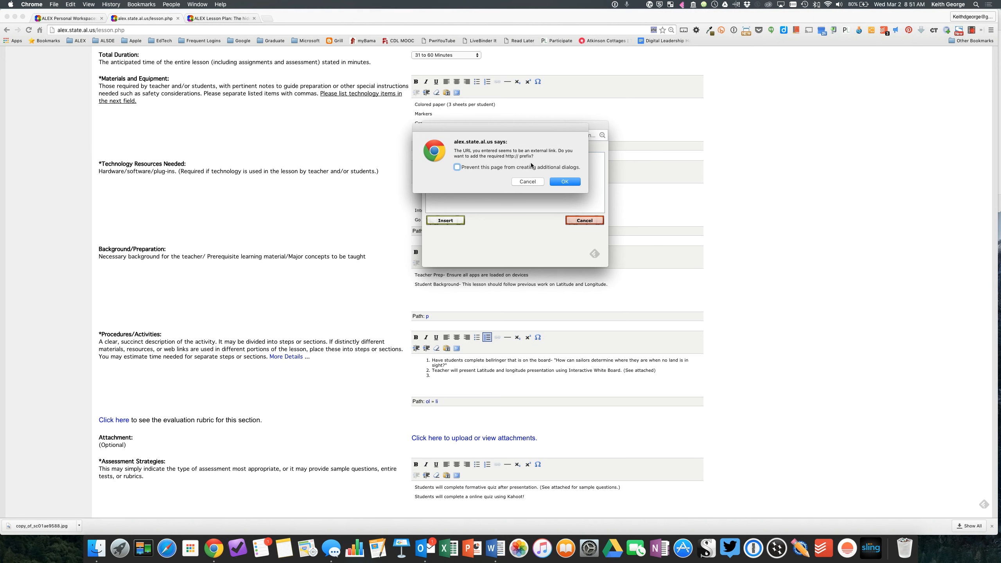
click(560, 182)
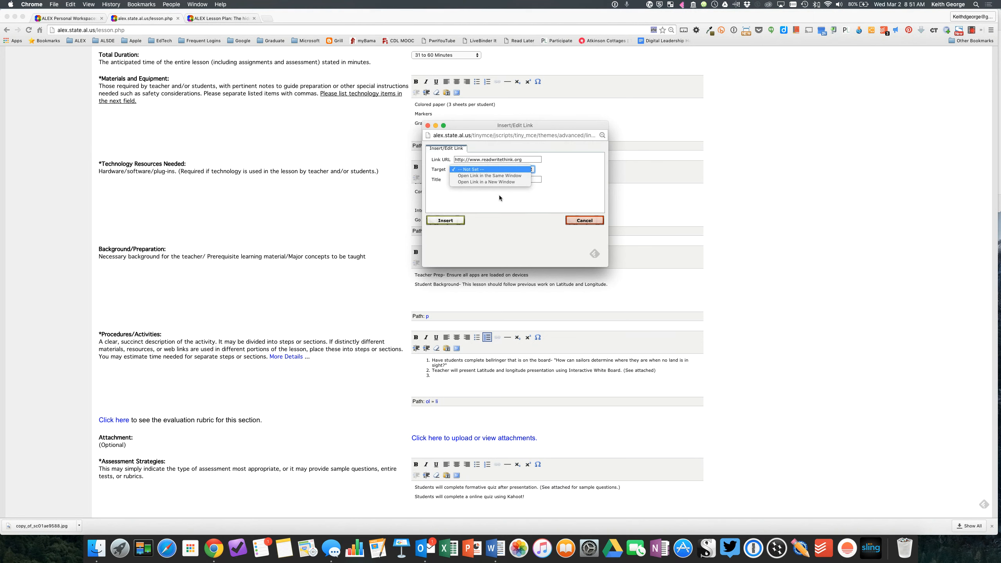
- Set the link to open in a new window, title it "This is a cool link!" and insert it
click(469, 194)
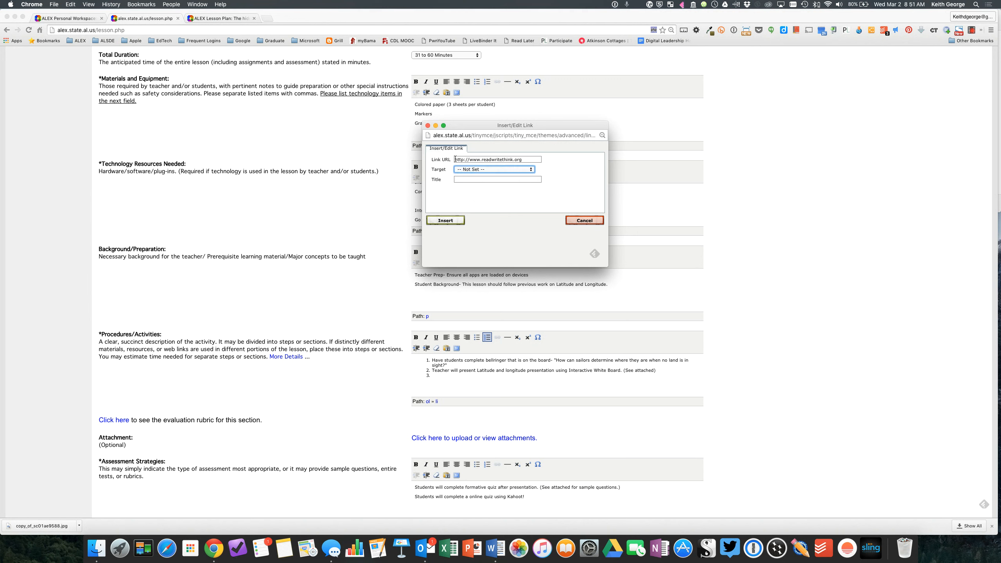
click(455, 159)
drag(455, 160, 470, 160)
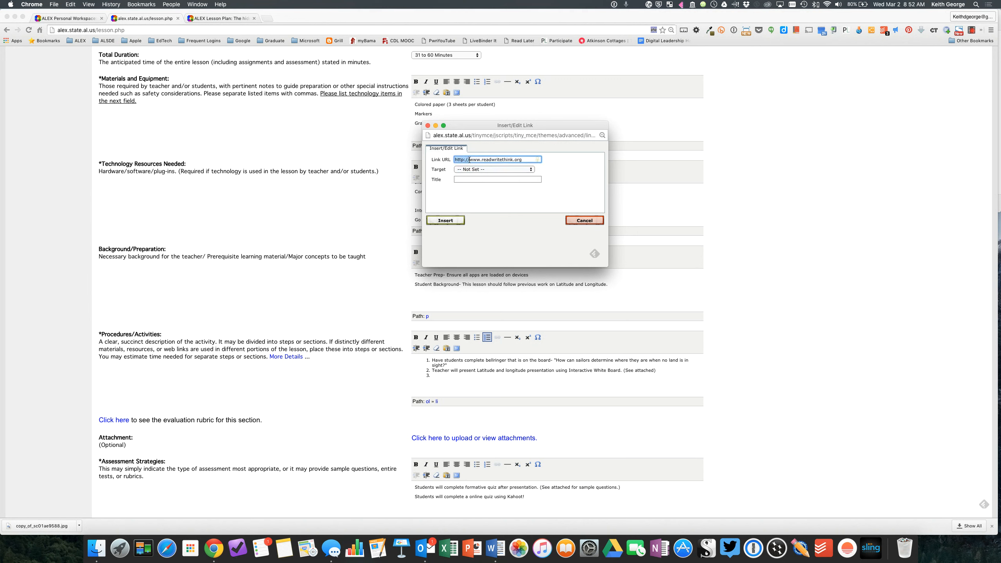
click(488, 198)
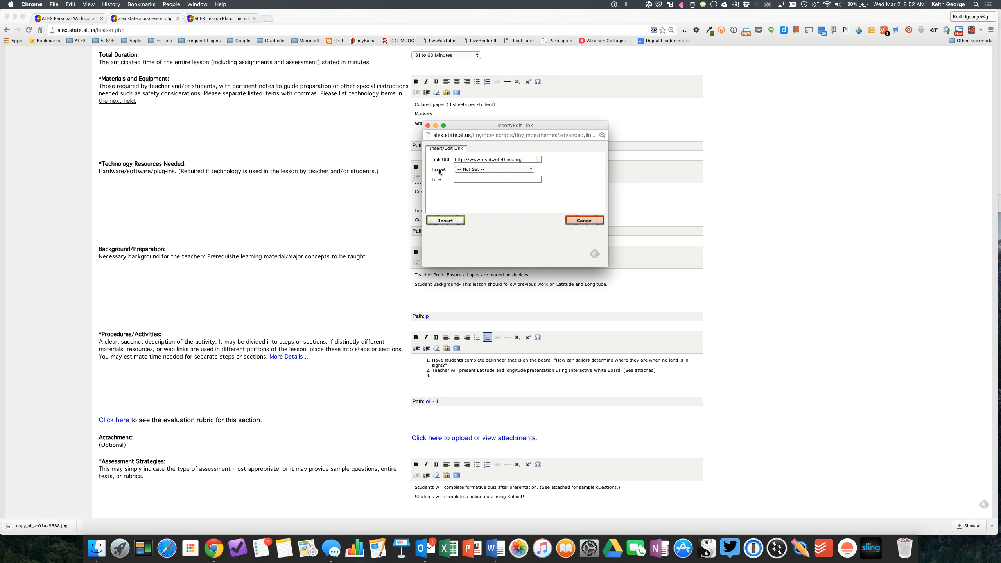
click(463, 172)
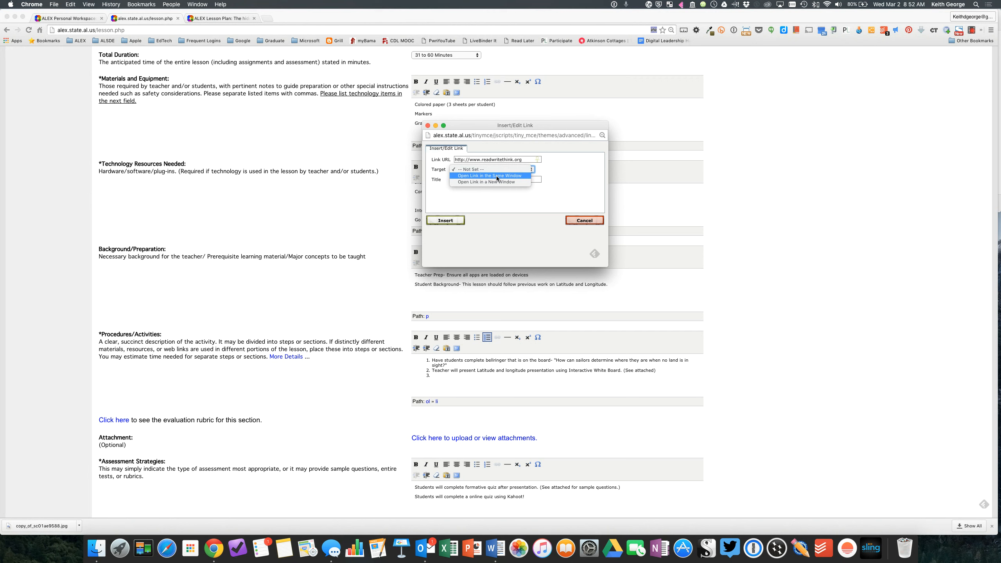
click(471, 182)
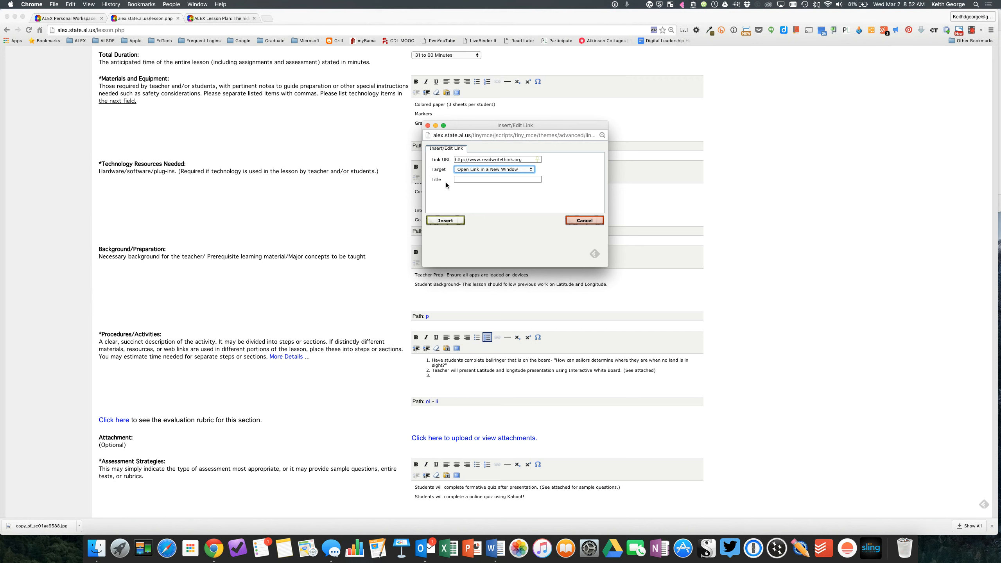
click(460, 181)
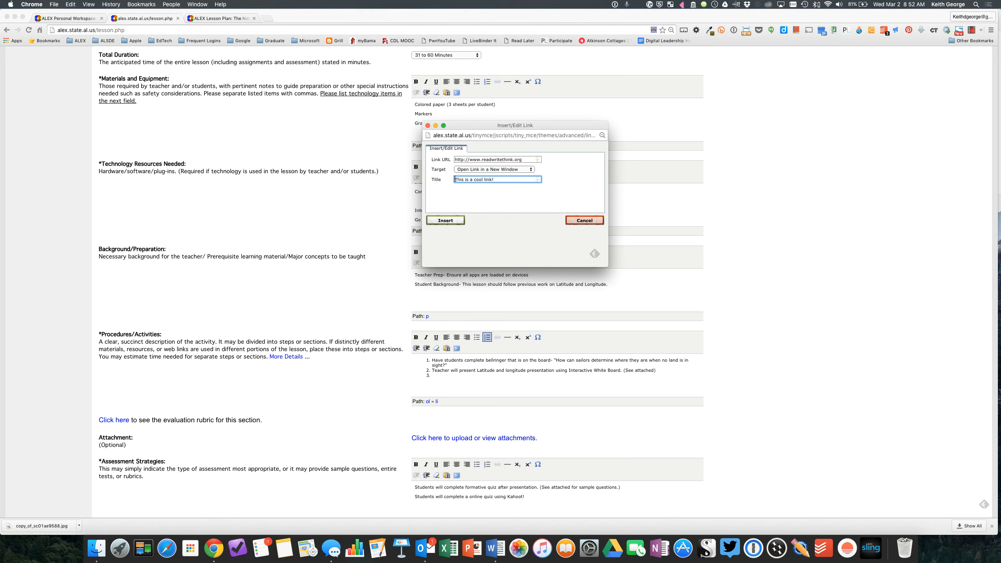
click(445, 222)
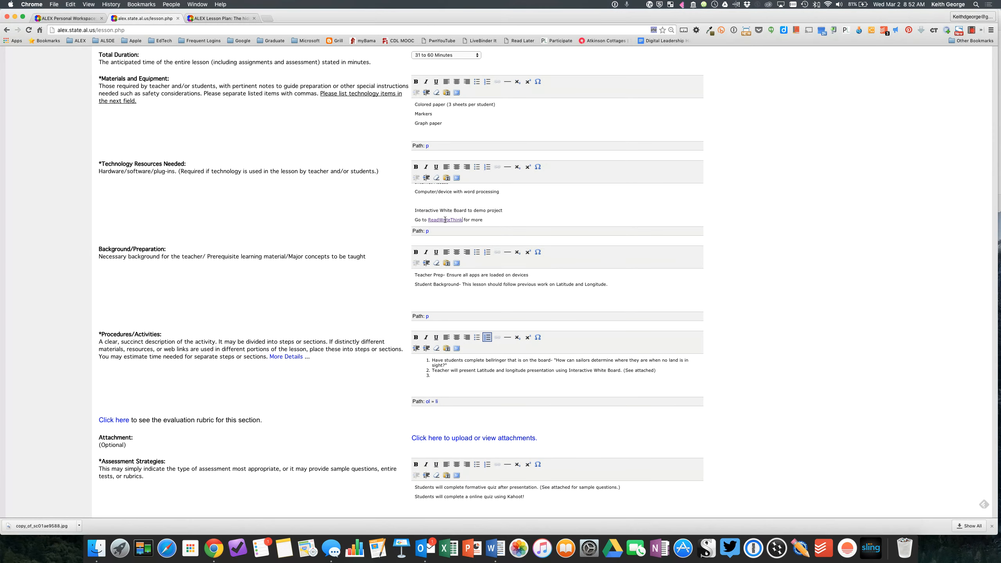
- Save the lesson plan and reload its preview to check the ReadWriteThink link under Technology Resources Needed
scroll(530, 207, up, 10)
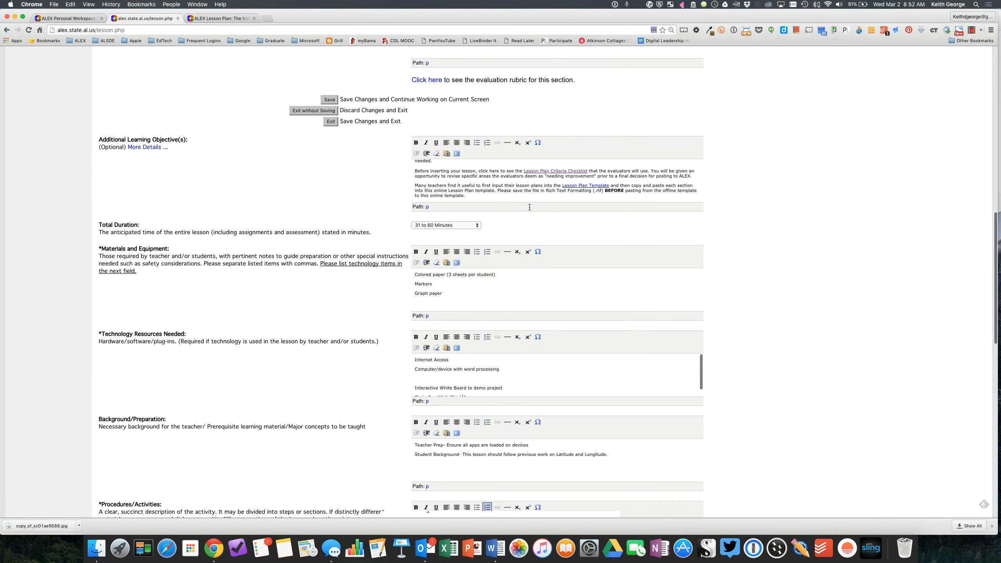
click(329, 181)
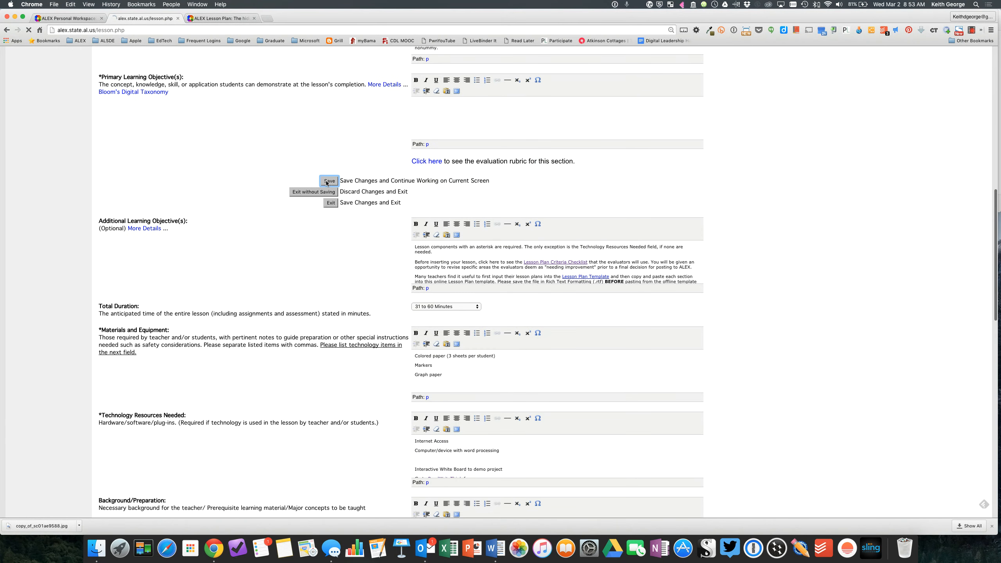
click(224, 19)
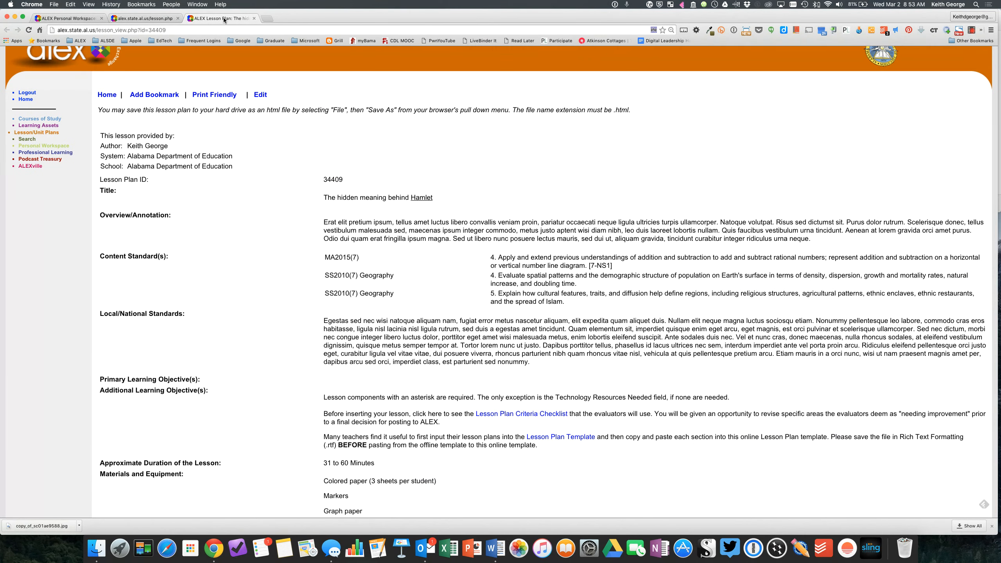
click(29, 30)
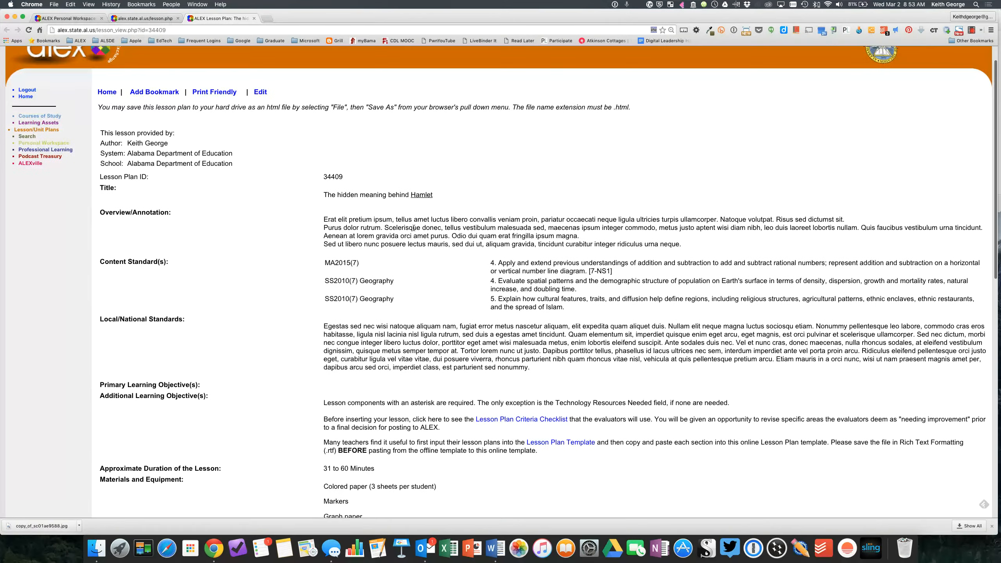
scroll(414, 228, down, 7)
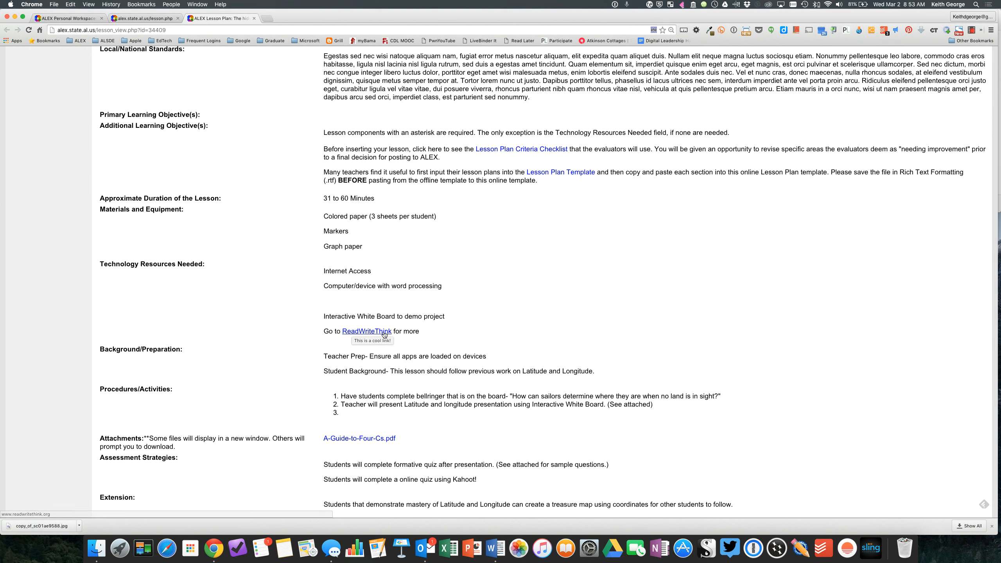
mouse_move(381, 333)
scroll(501, 294, down, 5)
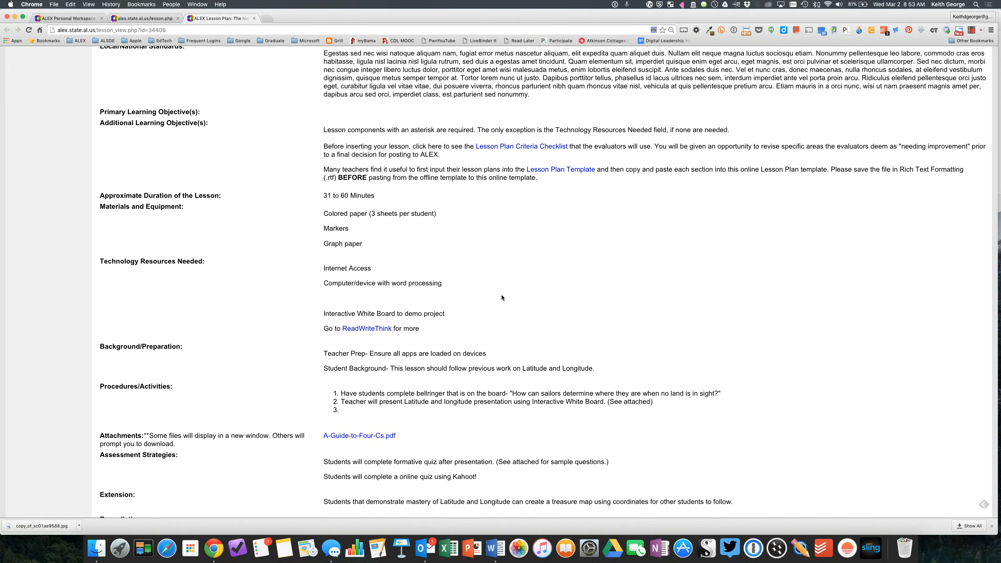
scroll(501, 294, up, 6)
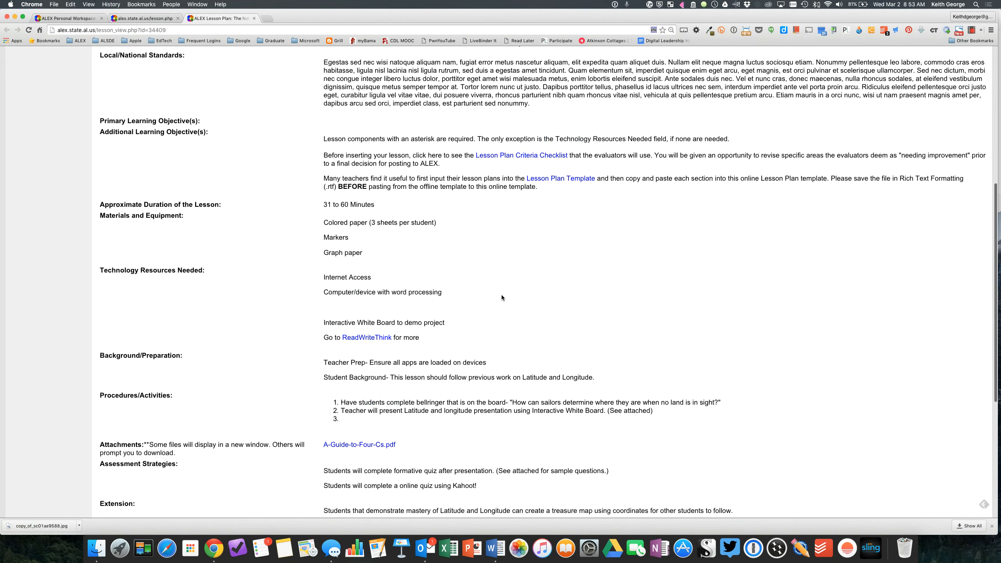
- Return to the lesson plan submission form and look over its sections from Title to Background/Preparation
click(136, 18)
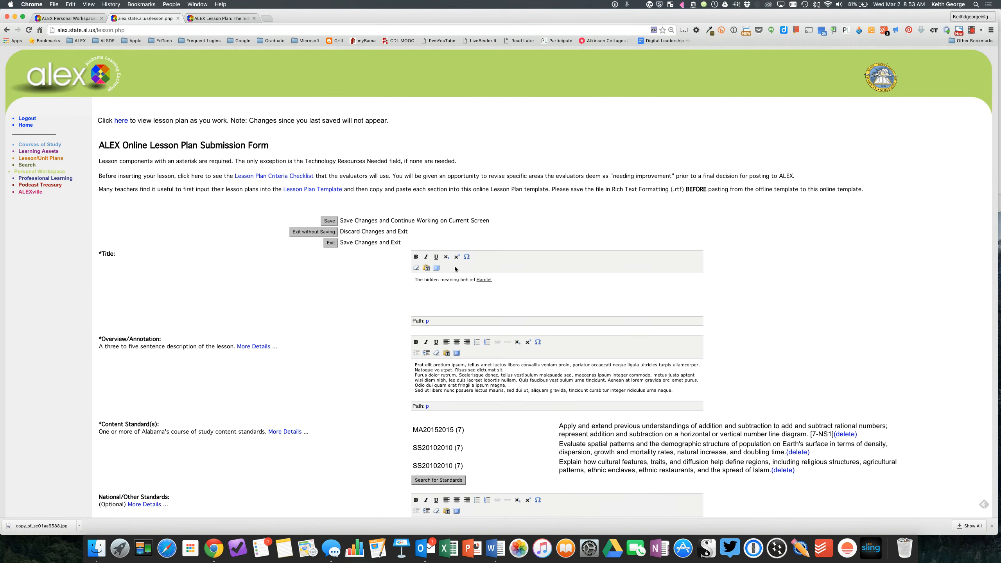
scroll(546, 311, down, 10)
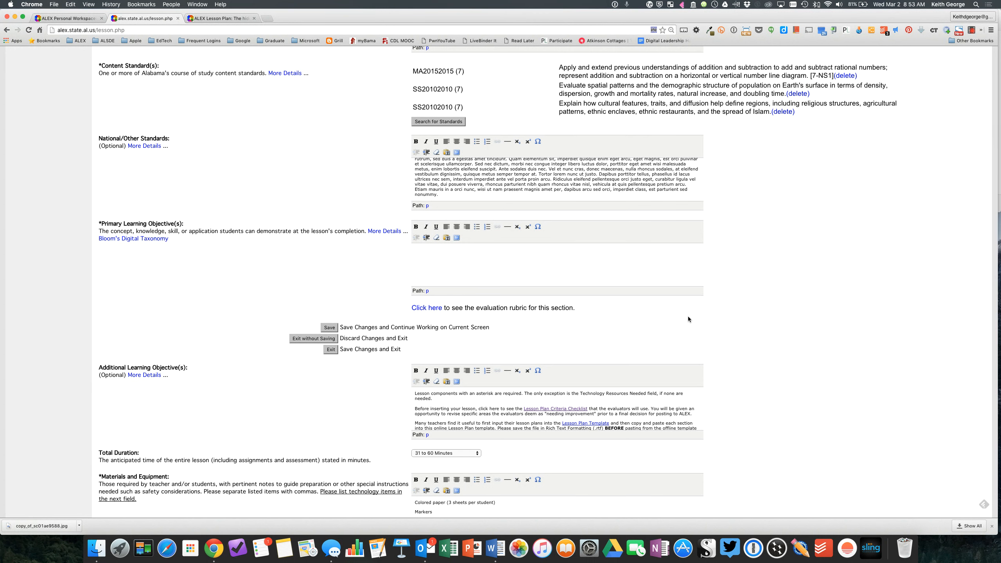
scroll(688, 375, down, 3)
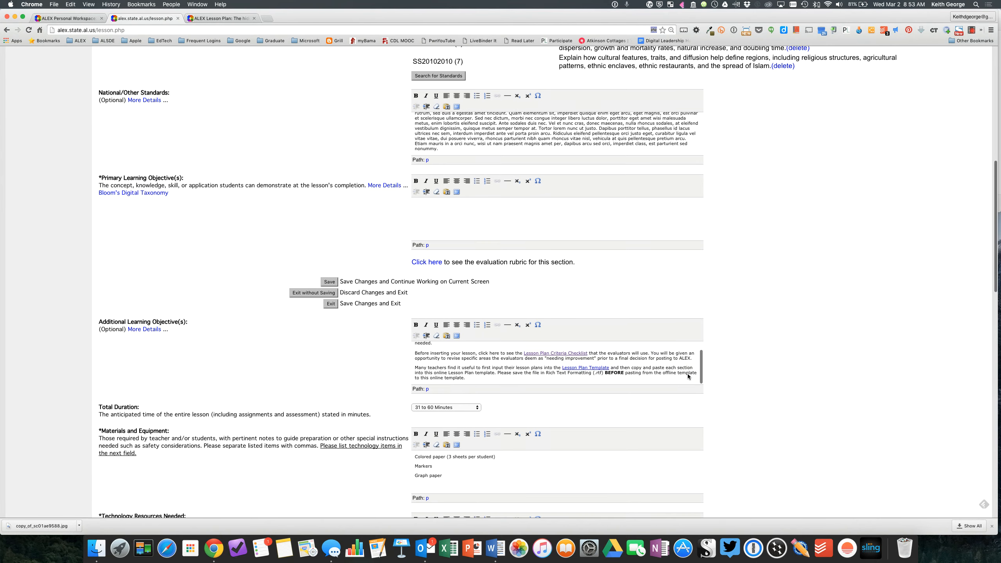
scroll(687, 374, down, 3)
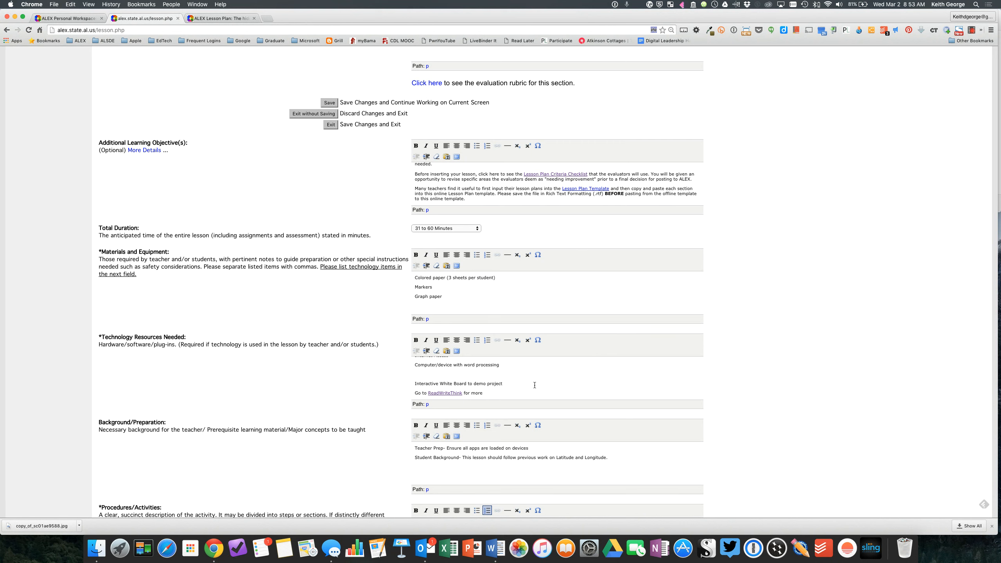
scroll(534, 386, up, 3)
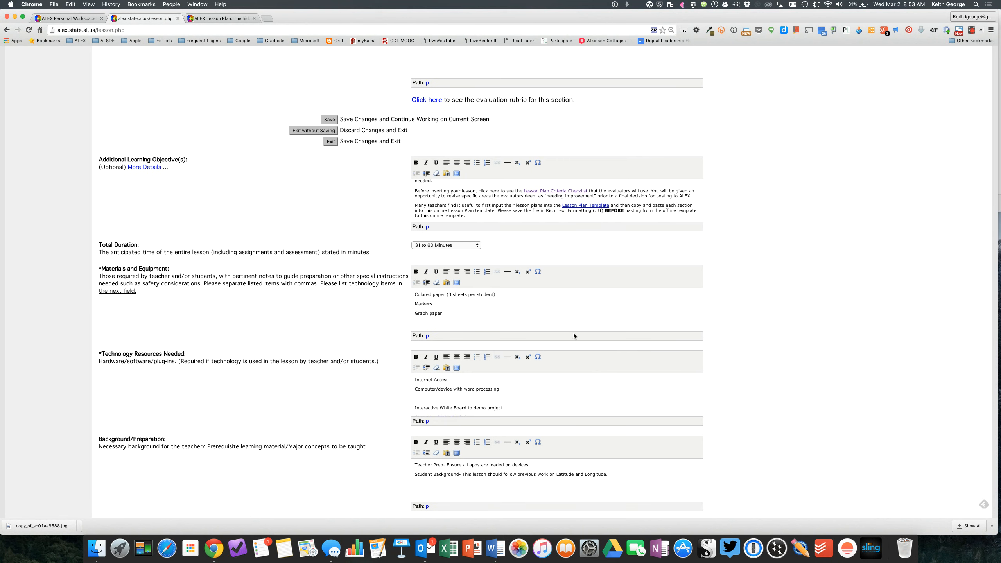
scroll(564, 233, up, 5)
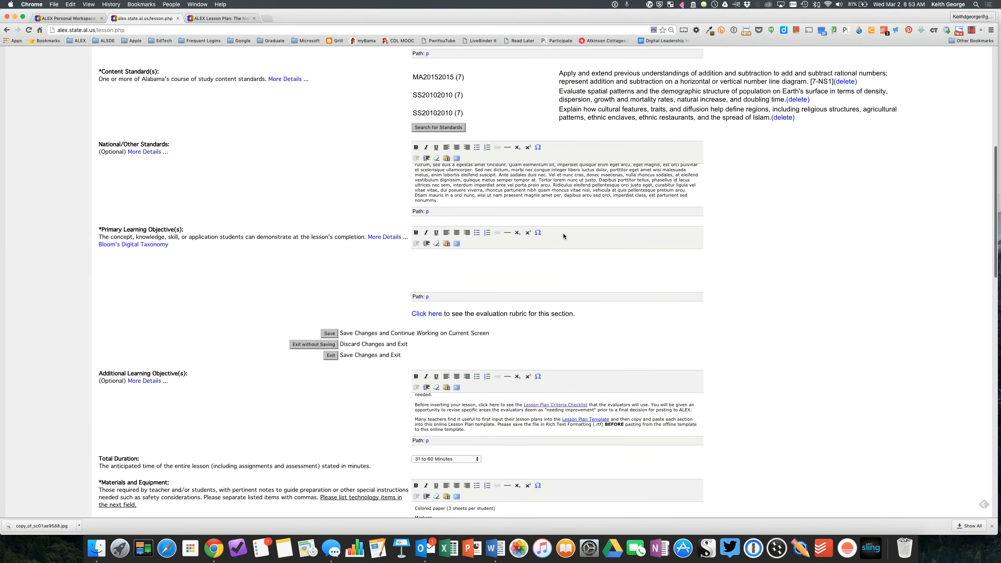
scroll(563, 233, up, 8)
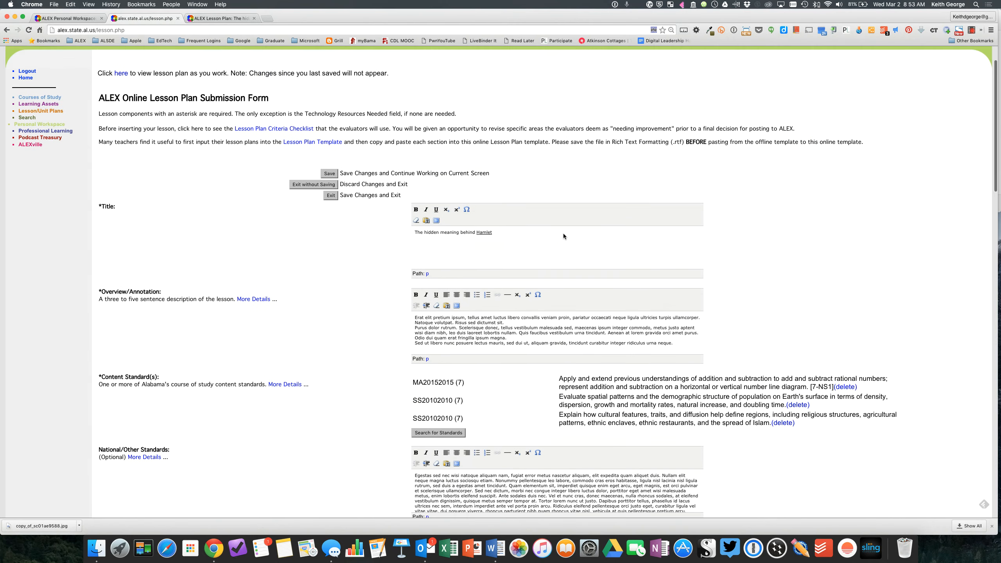
scroll(563, 233, down, 15)
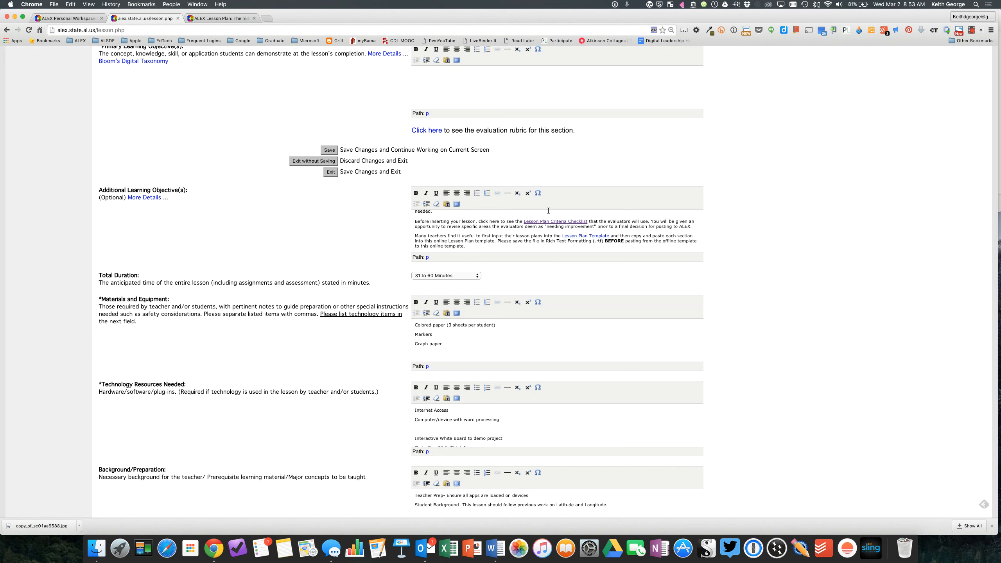
- Copy the link address of A-Guide-to-Four-Cs.pdf from the plan's attachments and close the upload page
scroll(544, 284, down, 6)
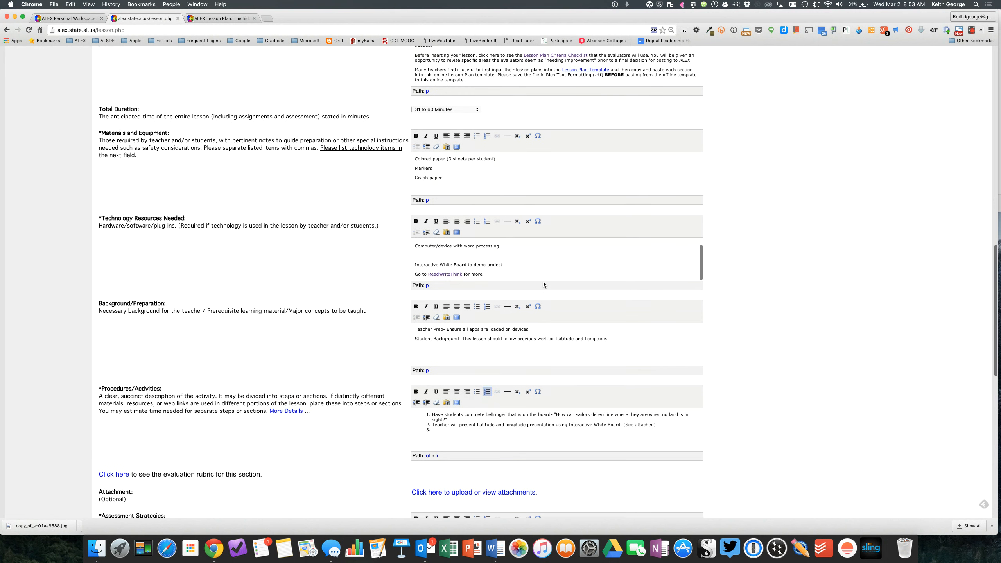
scroll(533, 346, up, 1)
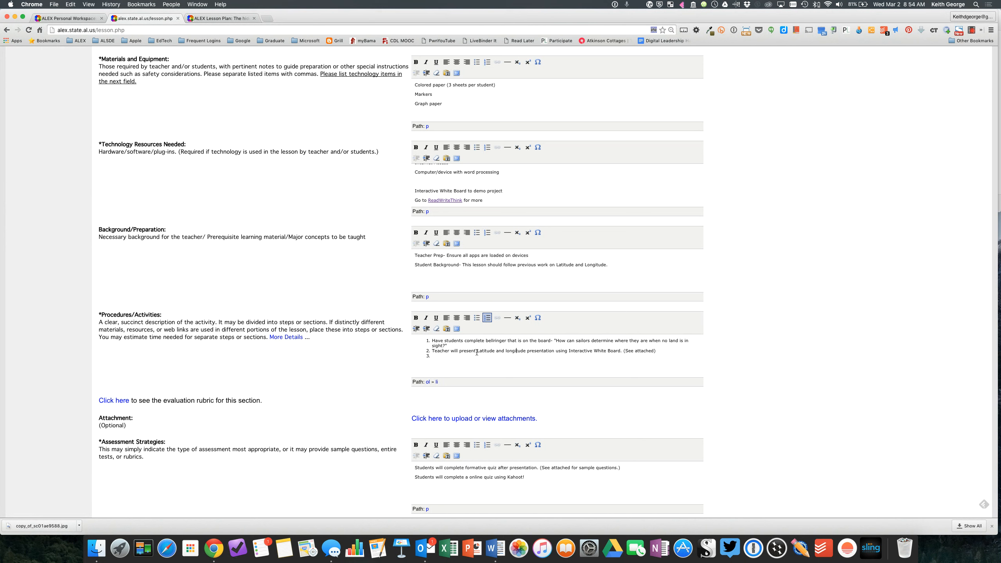
drag(476, 352, 554, 351)
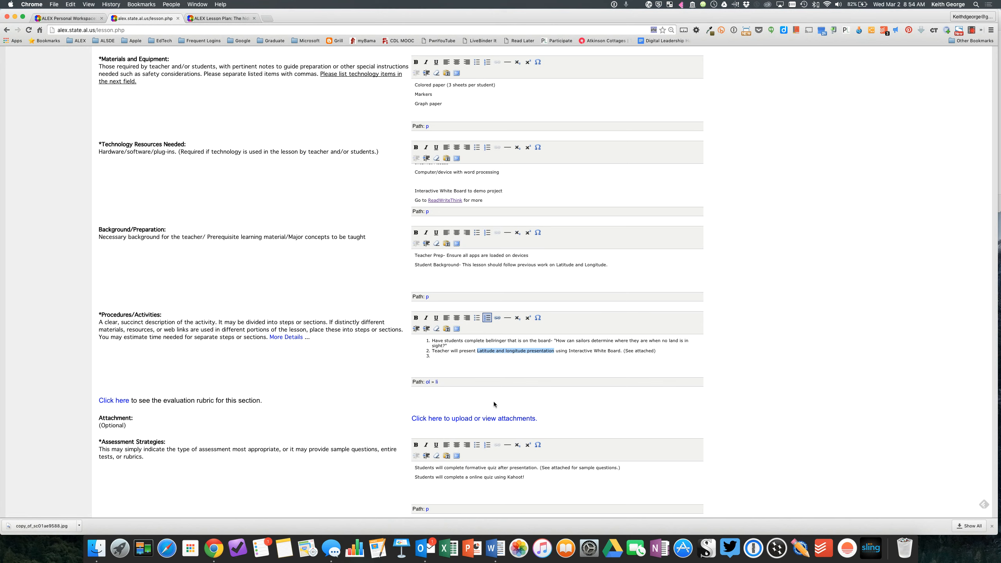
click(533, 361)
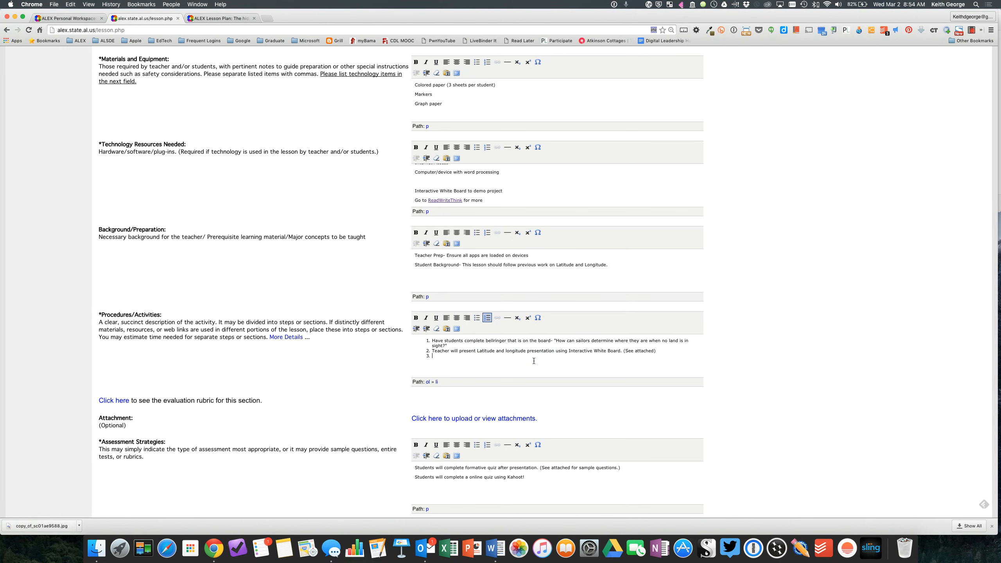
click(454, 421)
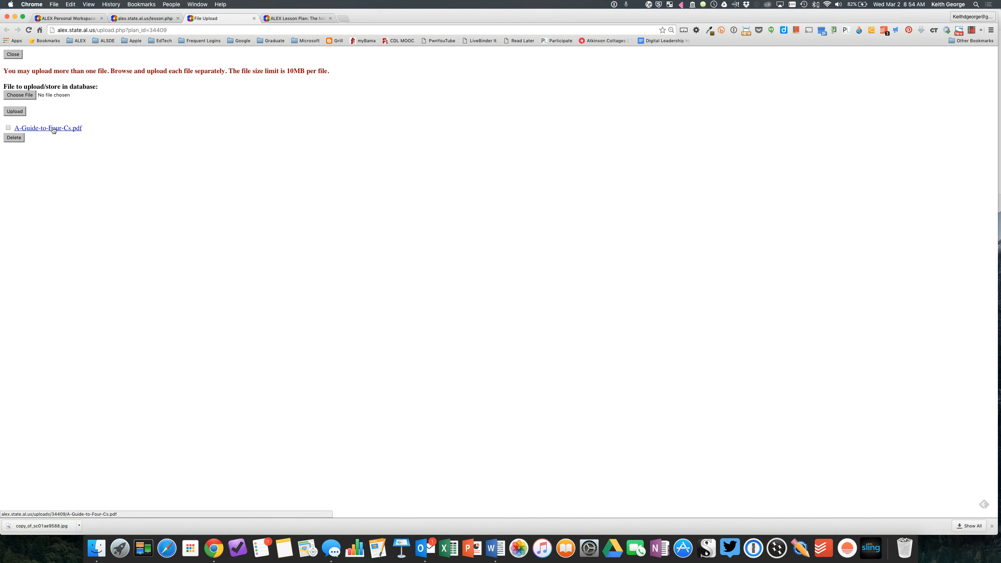
right_click(53, 130)
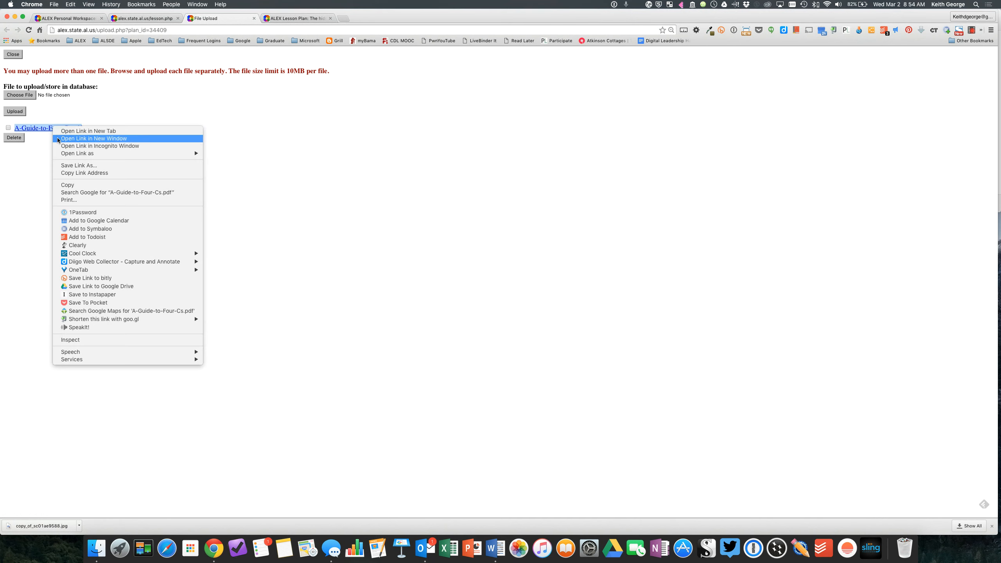
click(72, 173)
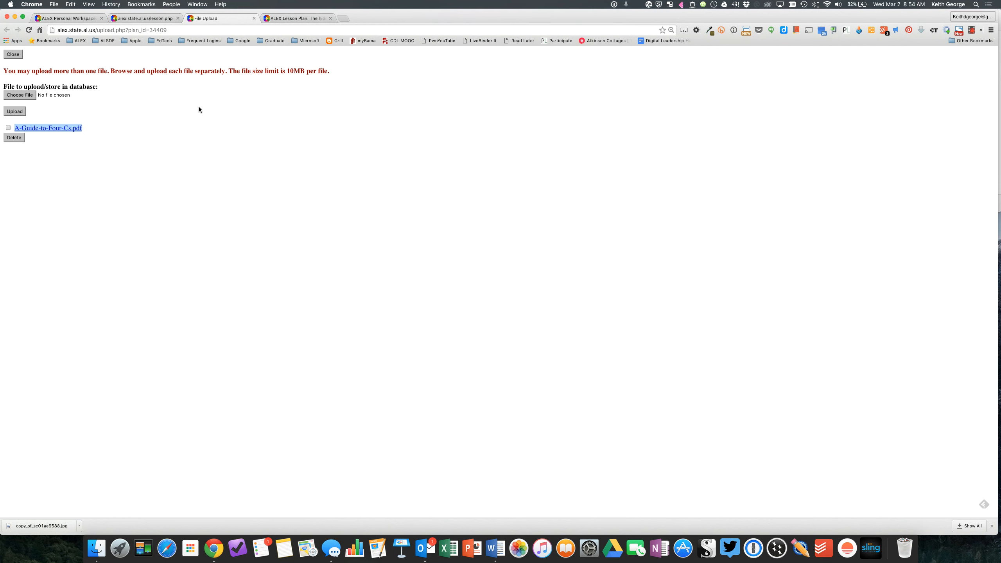
click(13, 54)
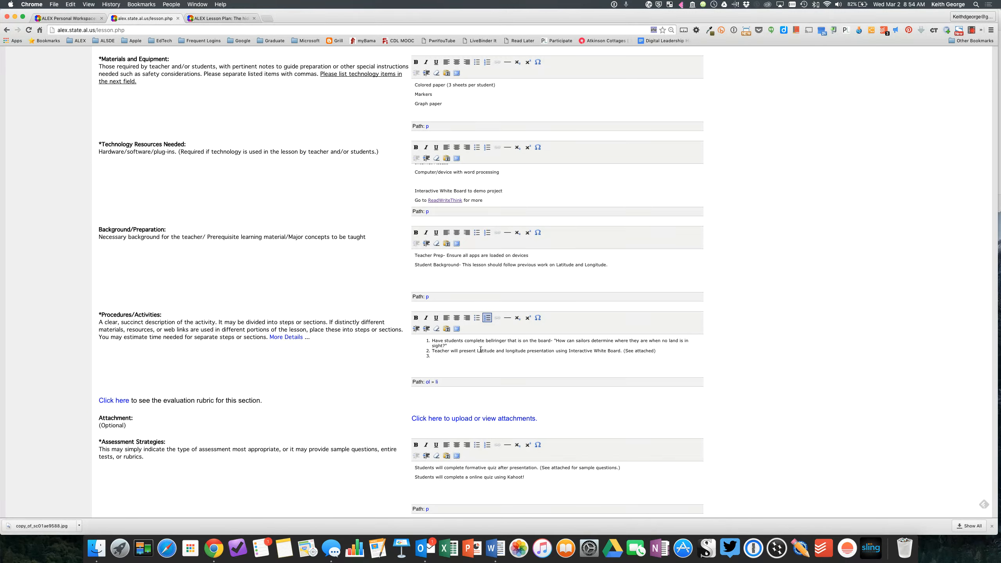
- Link "Latitude and longitude presentation" under Procedures/Activities to the copied PDF address, opening in a new window, with a title beginning "Presentation"
drag(478, 351, 553, 351)
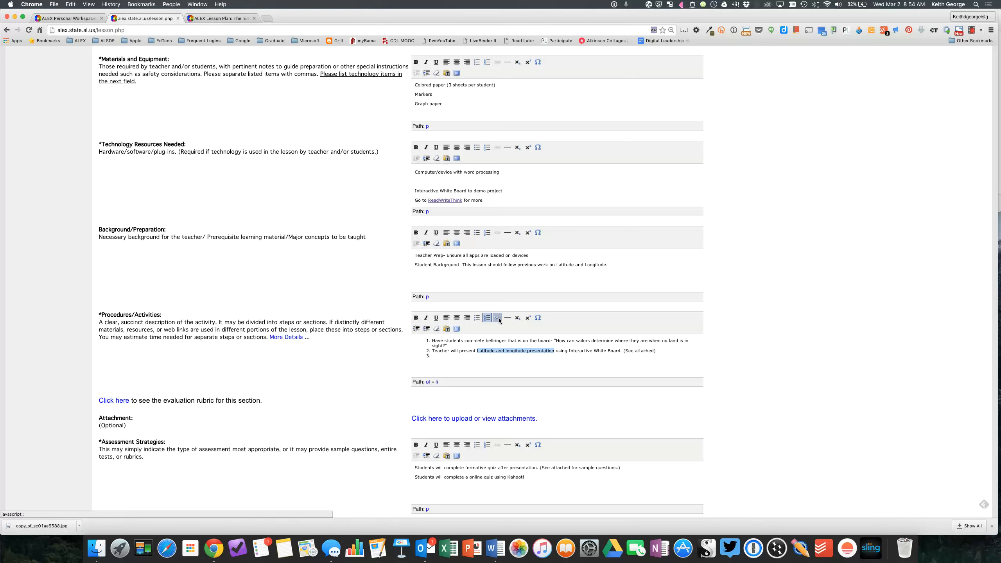
click(497, 318)
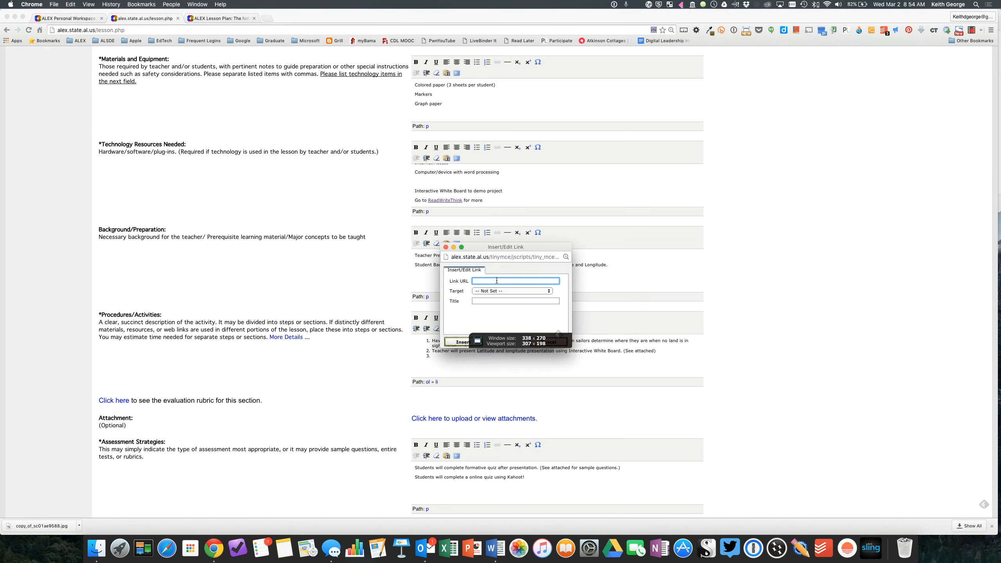
key(super+v)
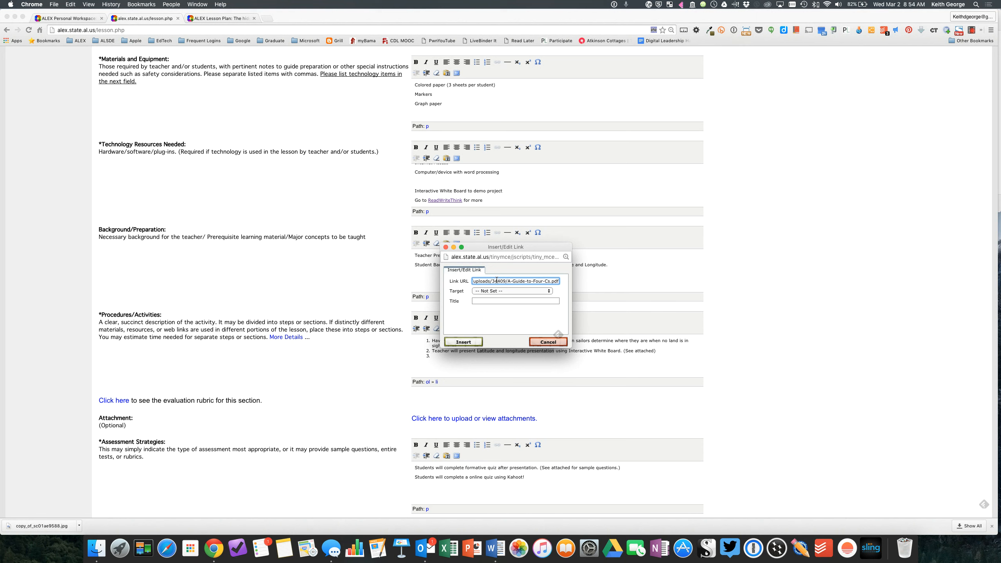
click(488, 291)
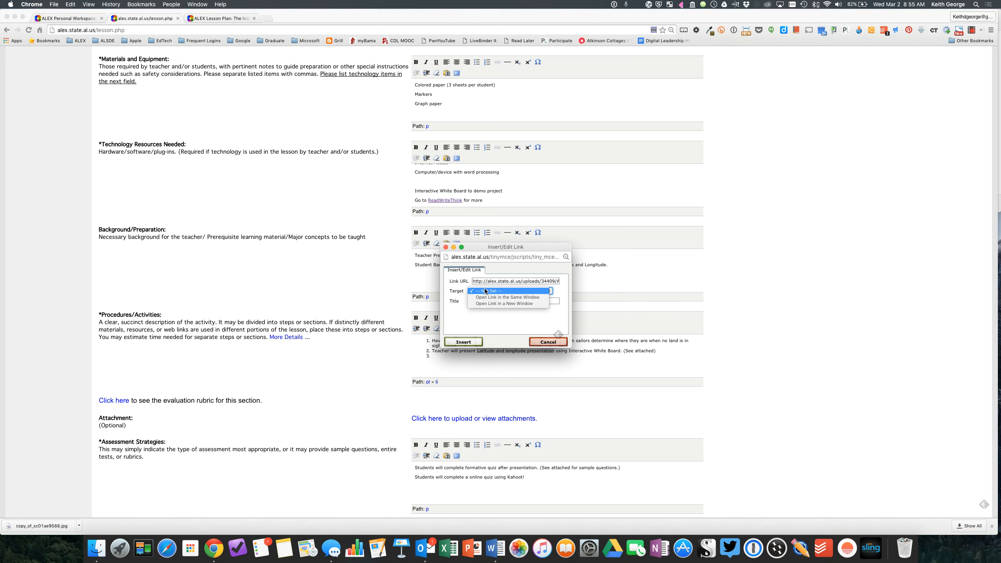
click(482, 303)
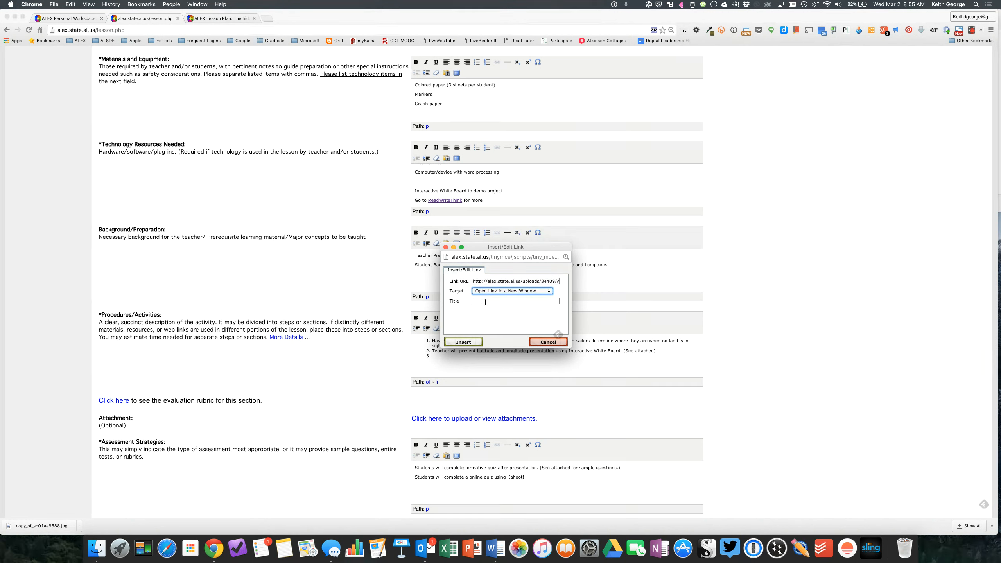
click(486, 301)
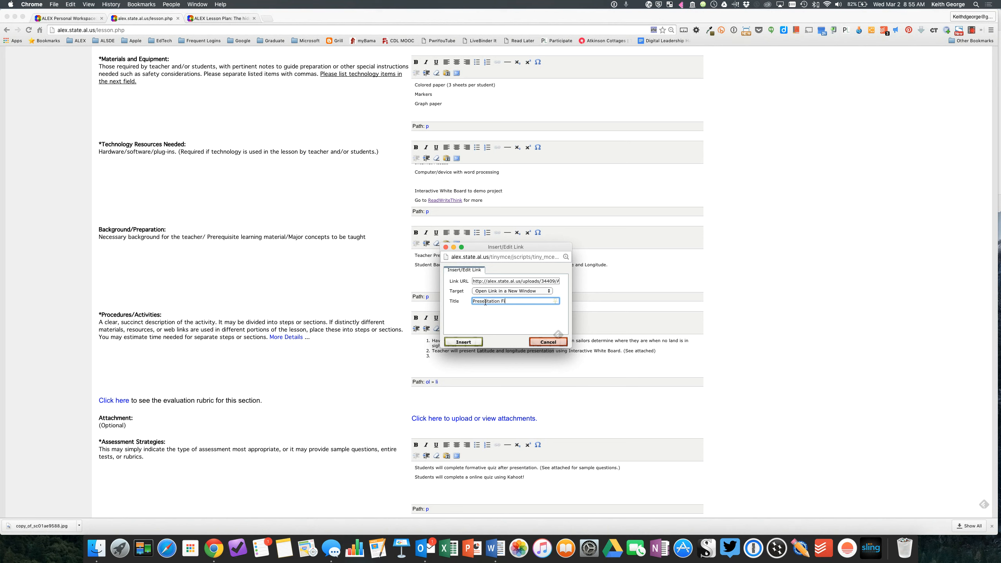
click(466, 340)
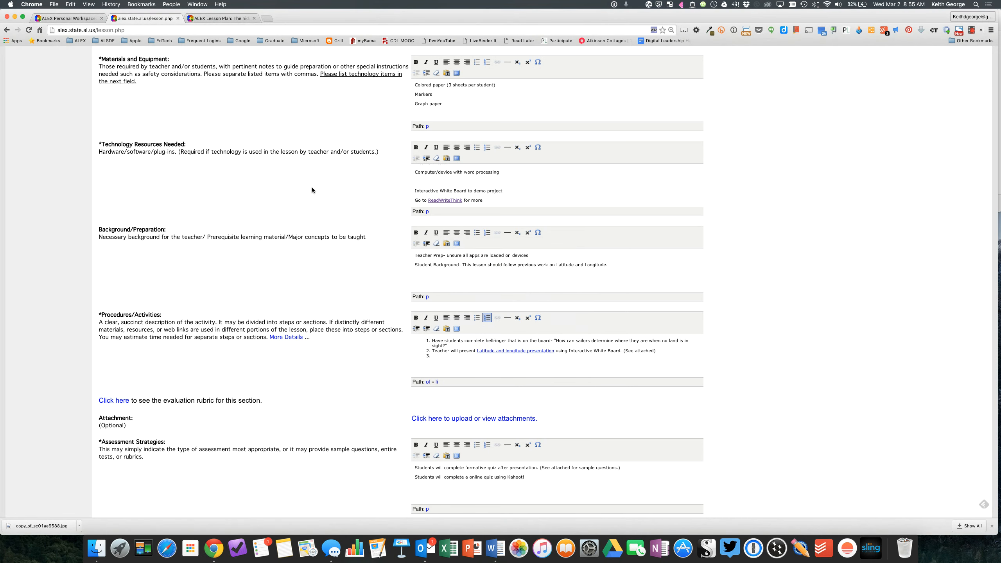
- Save the lesson plan and reload its preview to check the presentation link under Procedures/Activities
scroll(312, 187, down, 6)
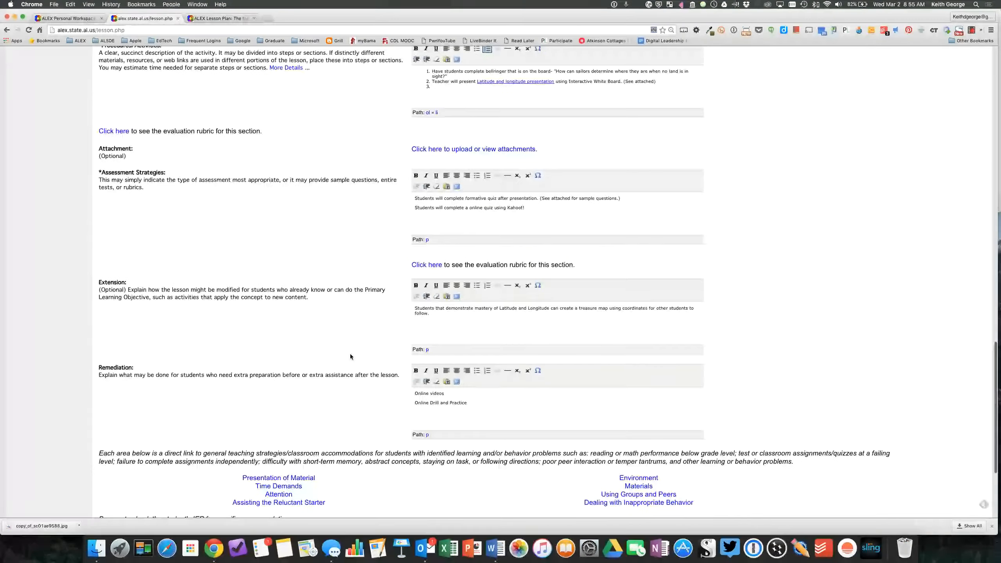
scroll(350, 353, up, 10)
click(331, 298)
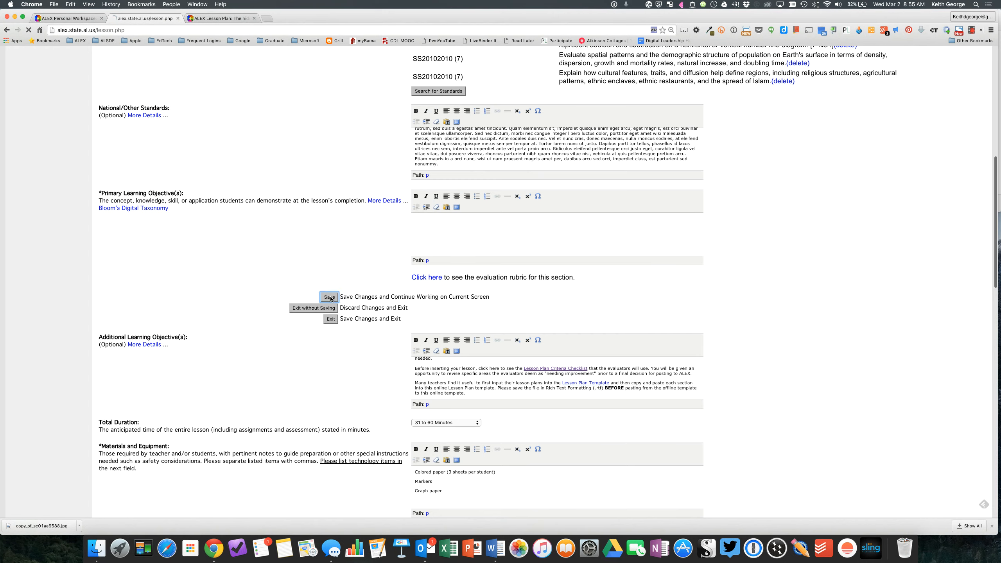
click(231, 19)
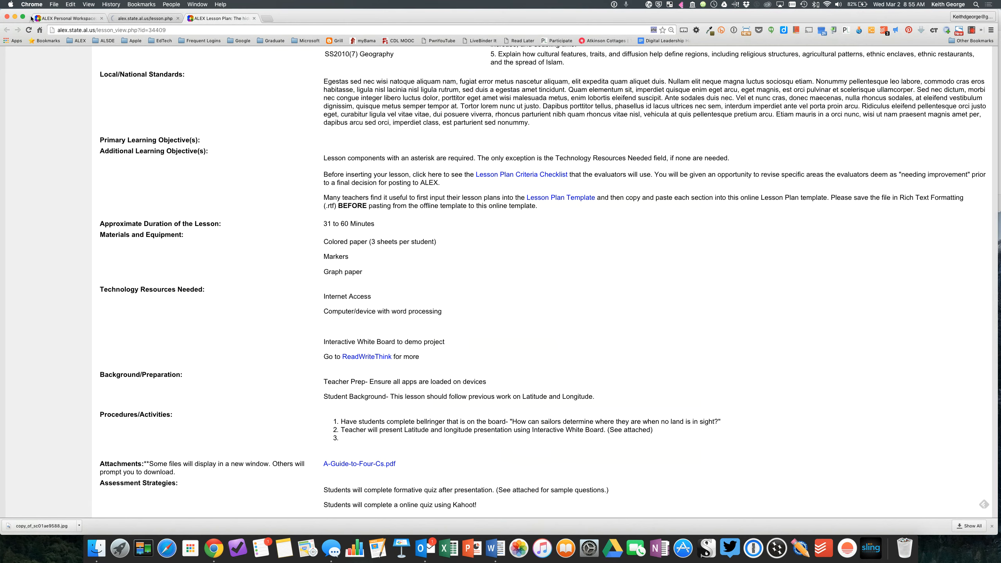
click(28, 30)
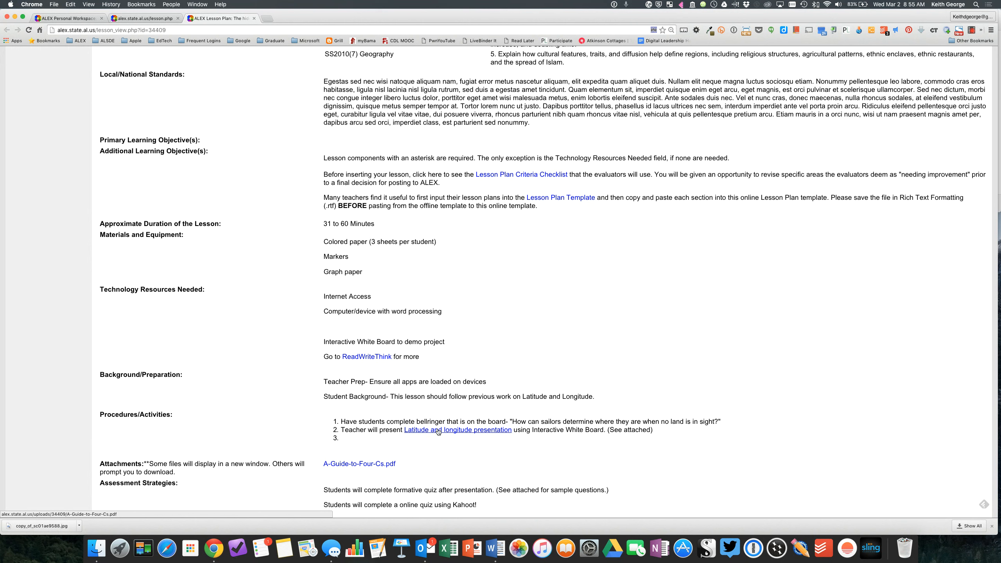
scroll(549, 334, down, 5)
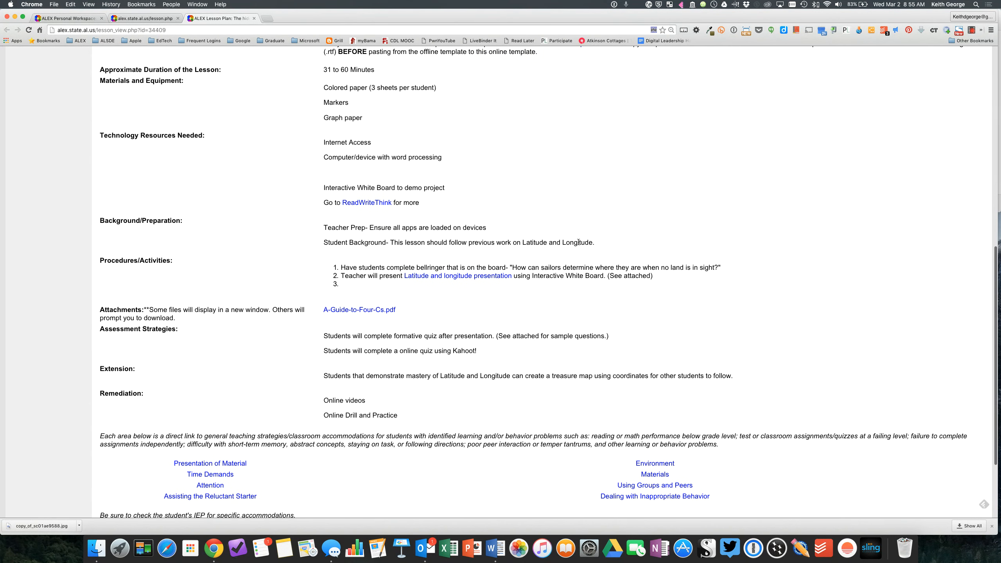
scroll(293, 85, up, 10)
- Return to the lesson plan submission form and expand the National/Other Standards editor to full screen
key(ctrl+shift+Tab)
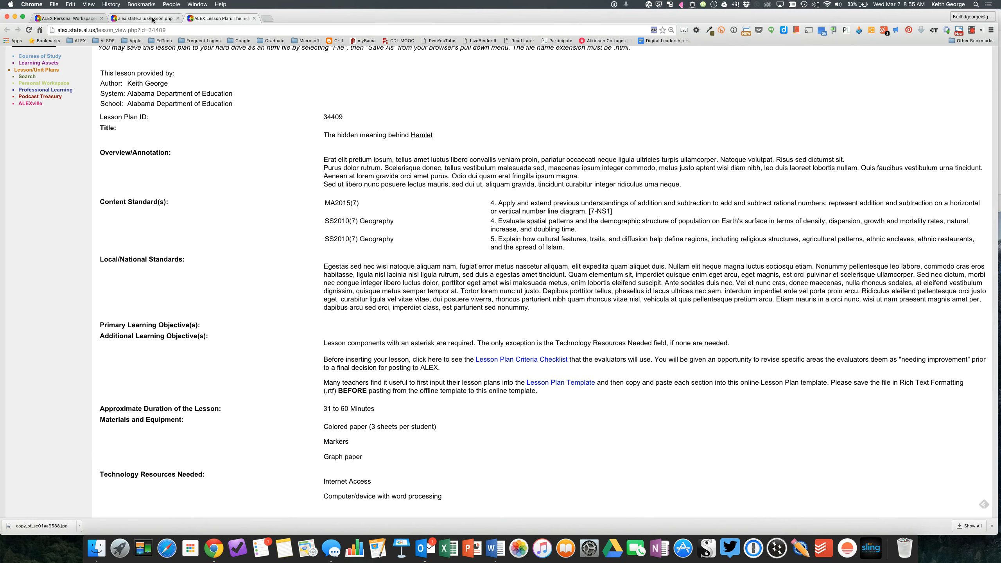
scroll(606, 247, down, 5)
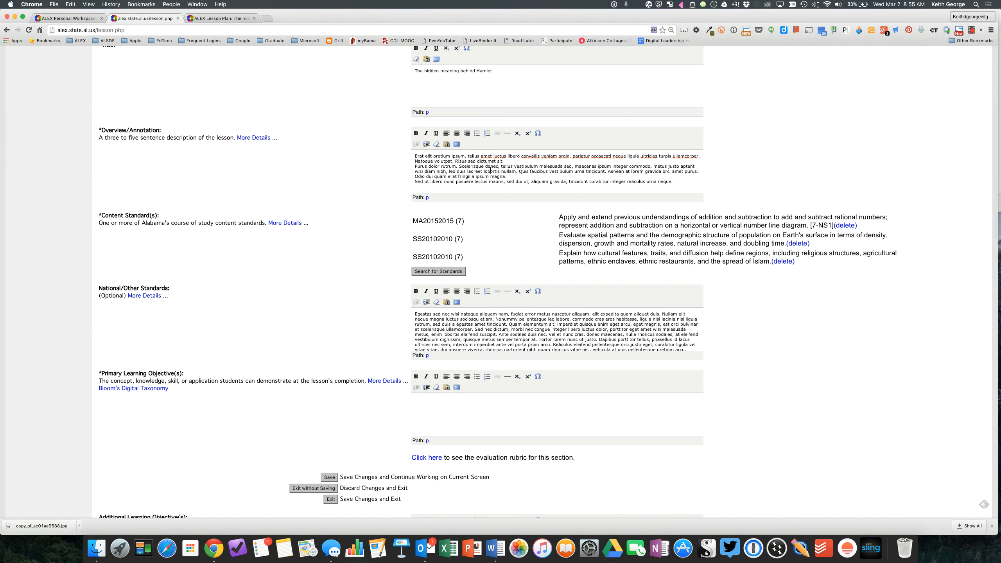
scroll(475, 320, down, 4)
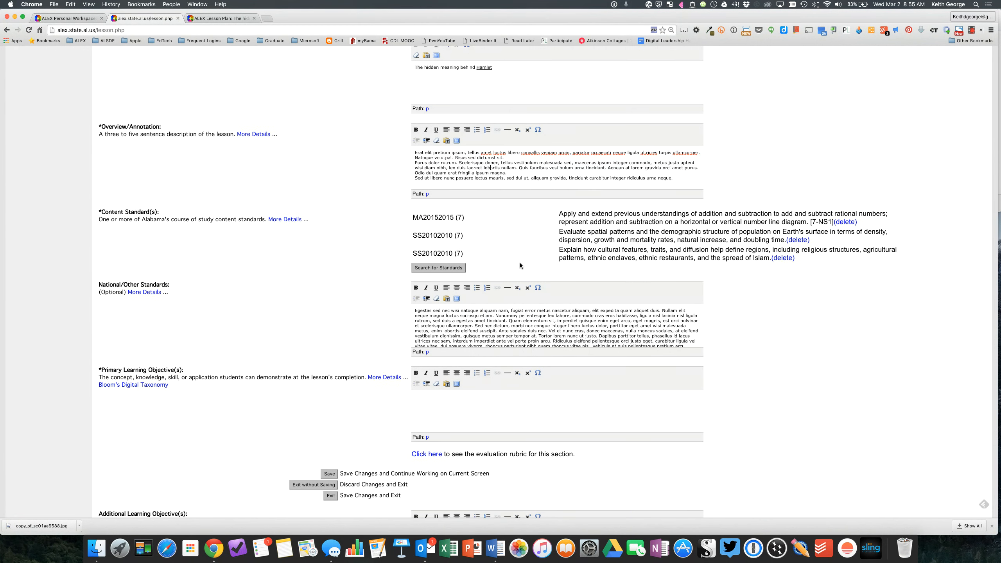
scroll(474, 258, up, 2)
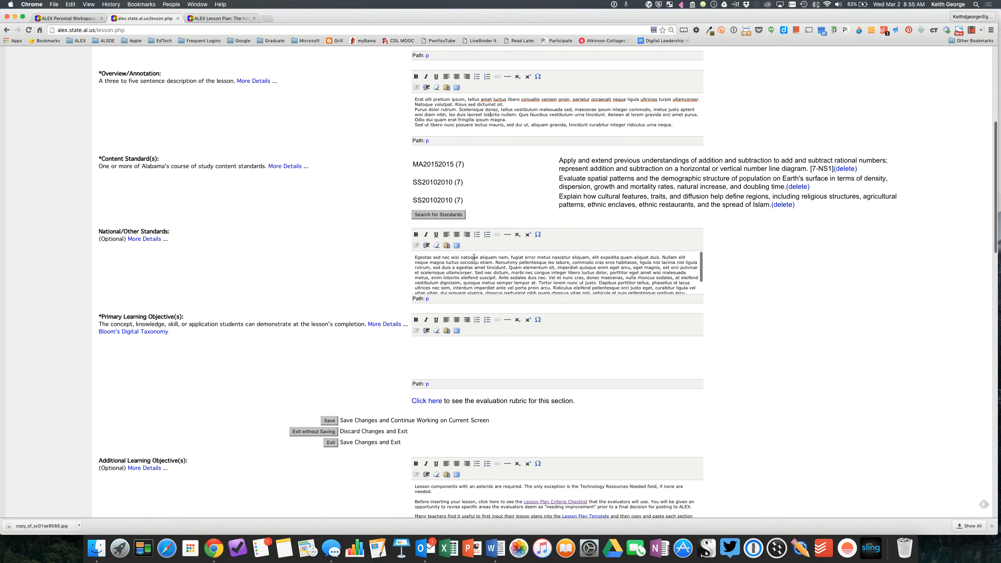
scroll(468, 272, up, 2)
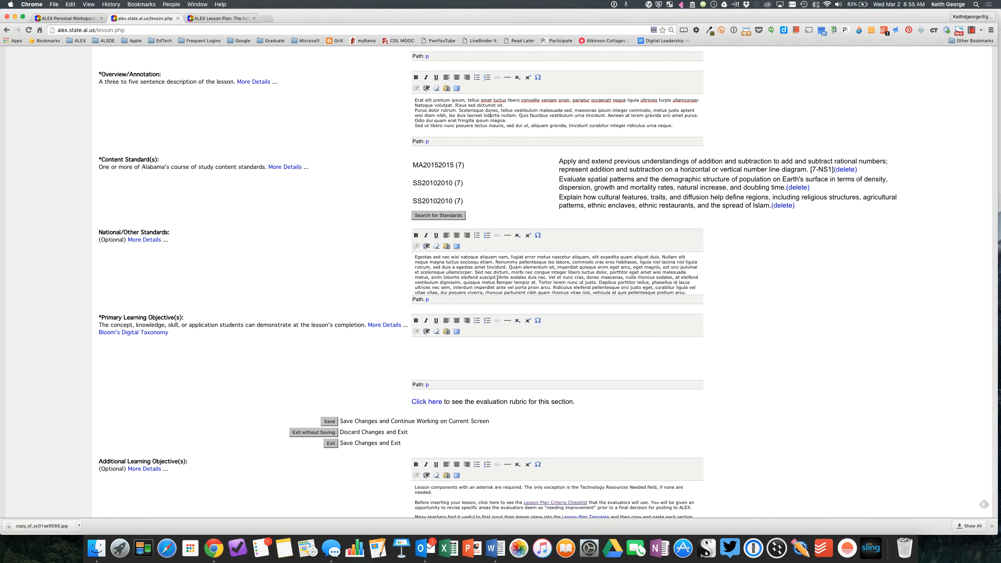
scroll(499, 273, up, 1)
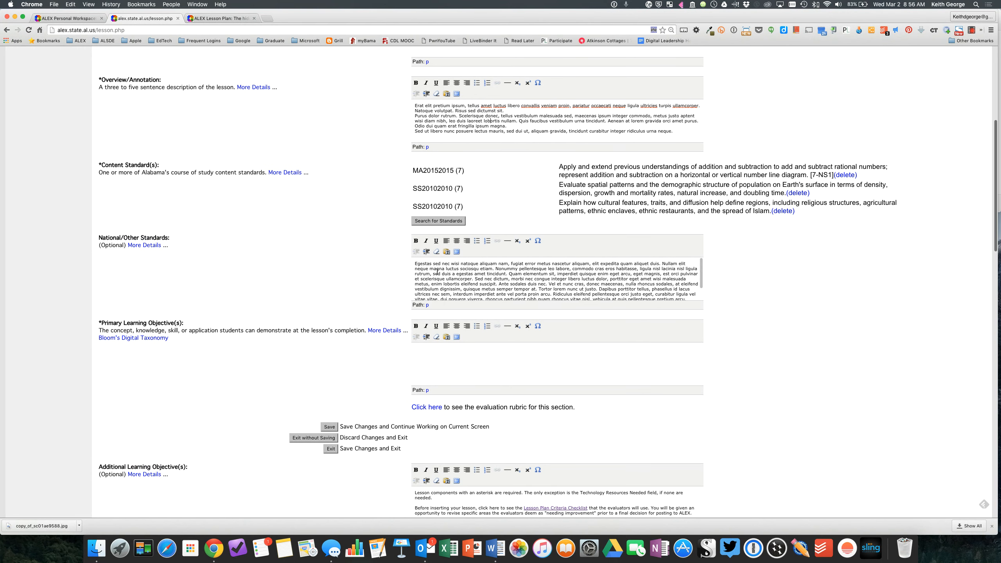
click(457, 252)
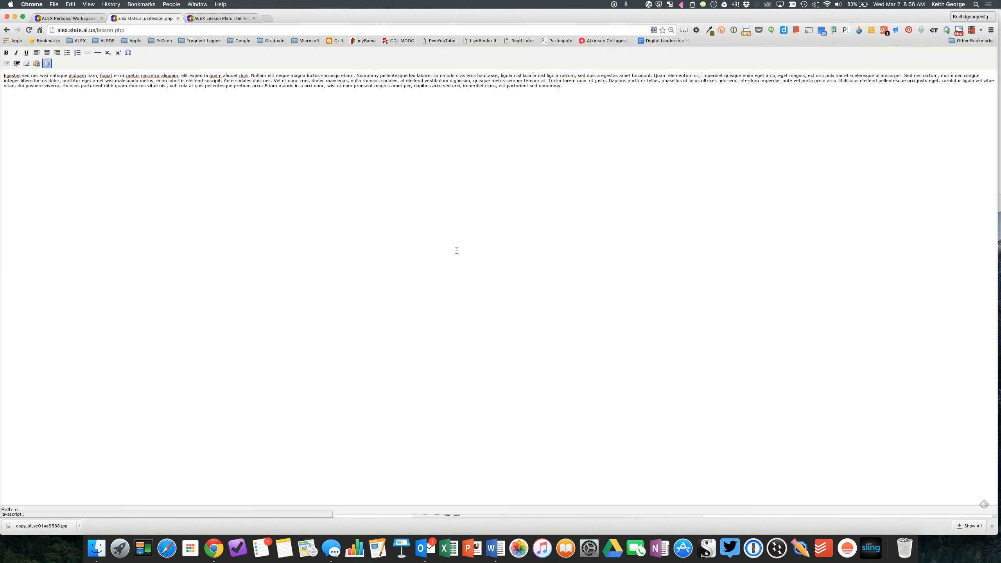
click(566, 88)
key(Return)
text(http://alex.state.al.us/uploads/34409/A-Guide-to-Four-Cs.pdf)
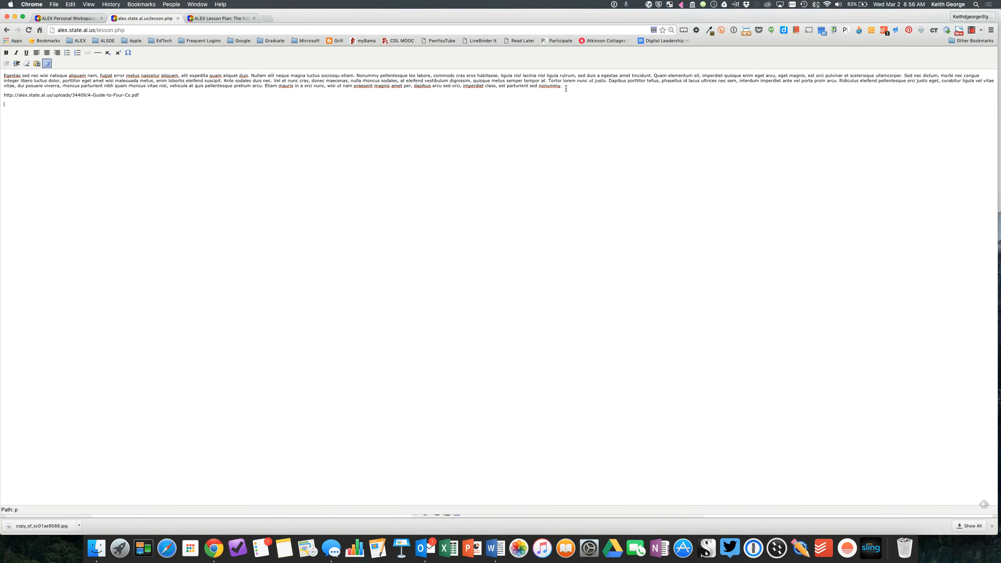
text(http://alex.state.al.us/uploads/34409/A-Guide-to-Four-Cs.pdf)
text(http://alex.state.al.us/uploads/34409/A-Guide-to-Four-Cs.pdf)
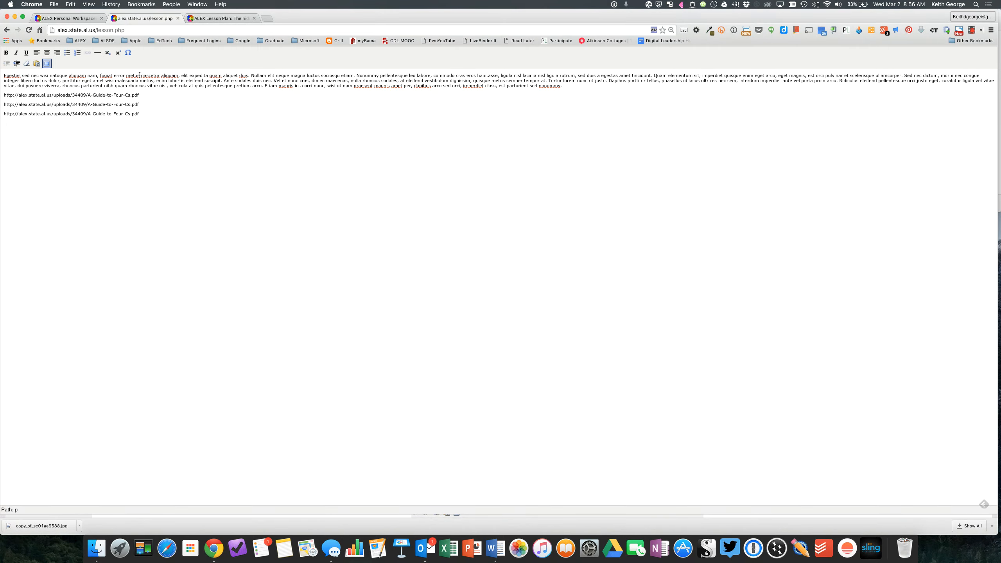
click(47, 64)
- Look over the added URL lines in the National/Other Standards field and the sections below it
scroll(453, 271, up, 3)
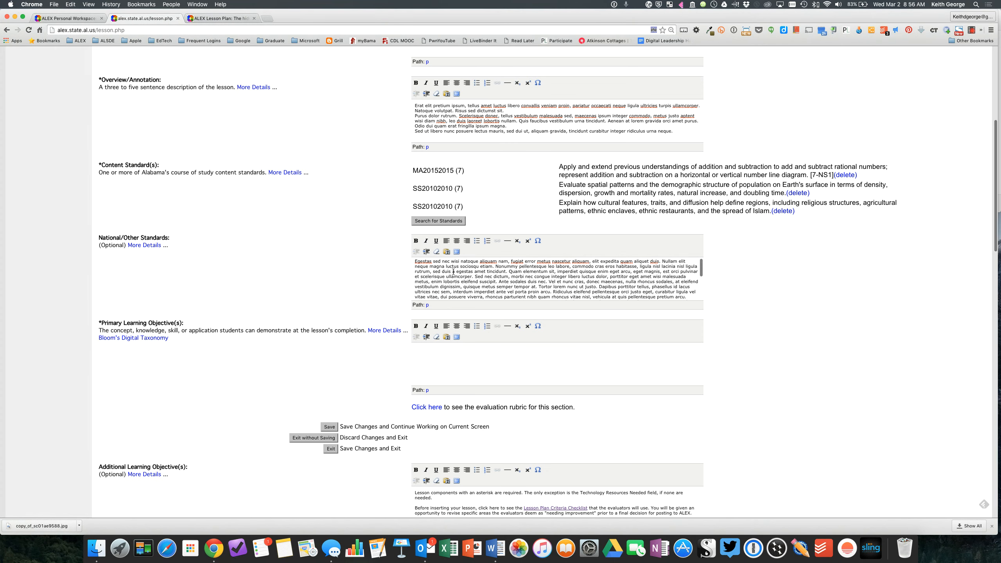
scroll(453, 271, down, 5)
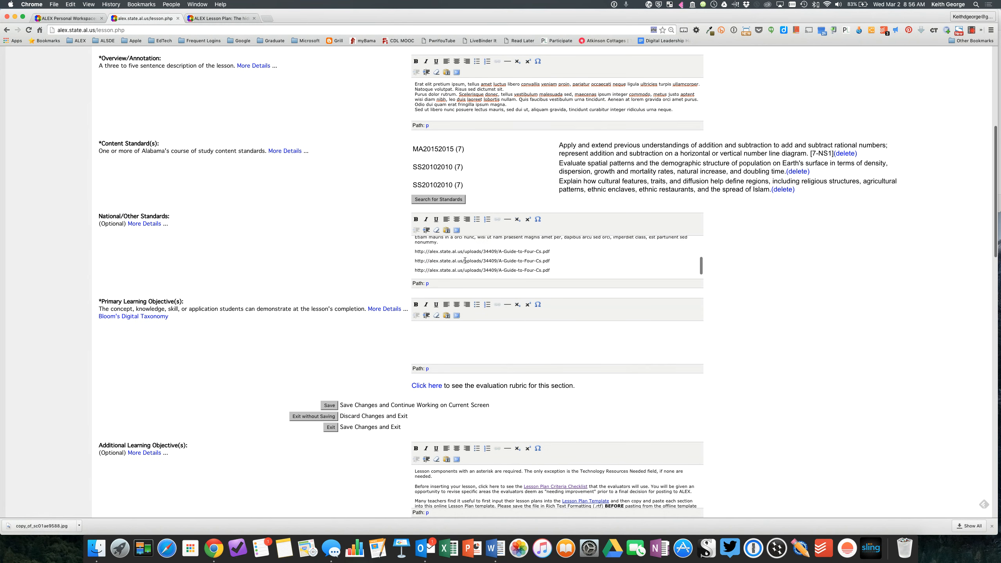
scroll(465, 261, up, 5)
scroll(465, 260, down, 4)
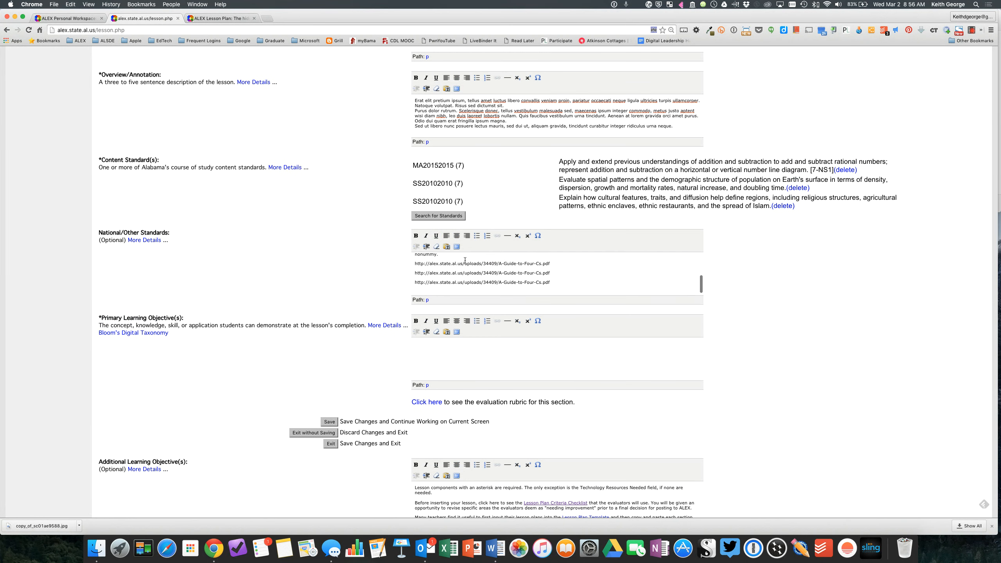
scroll(465, 260, up, 4)
scroll(465, 260, down, 5)
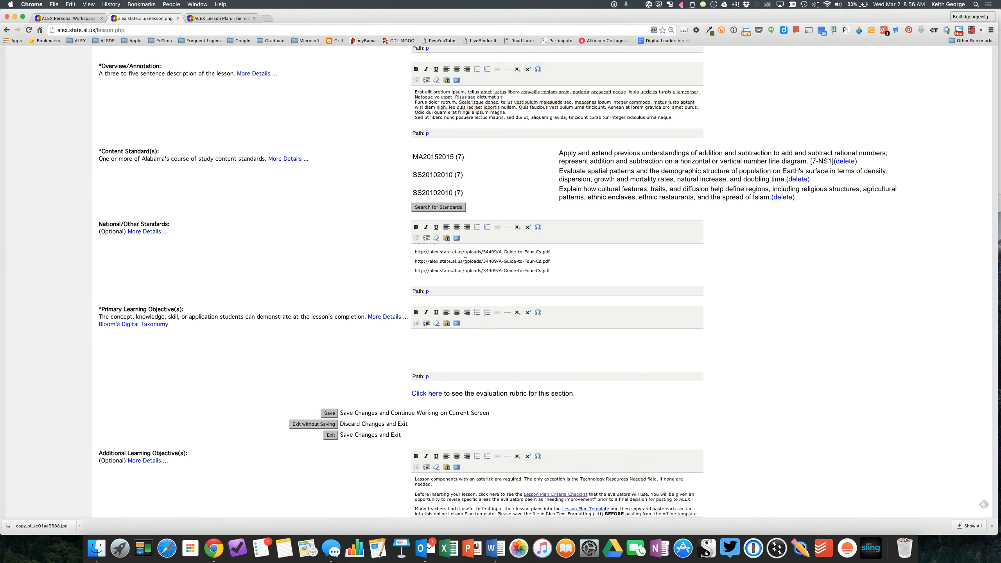
scroll(493, 254, down, 1)
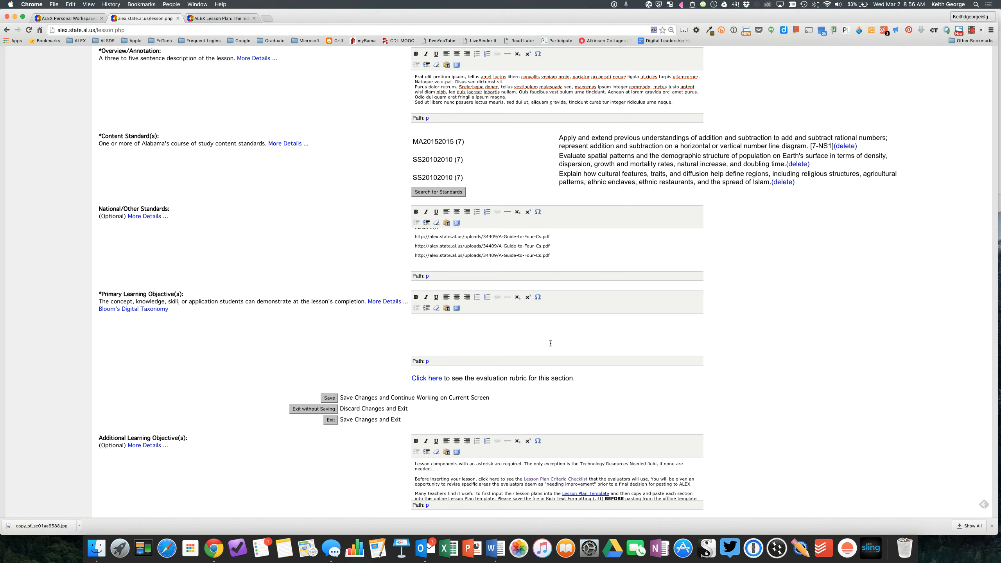
- Switch to the Word document and copy its small-text paragraph beginning "Sapien alias aliquam congue"
key(ctrl+Up)
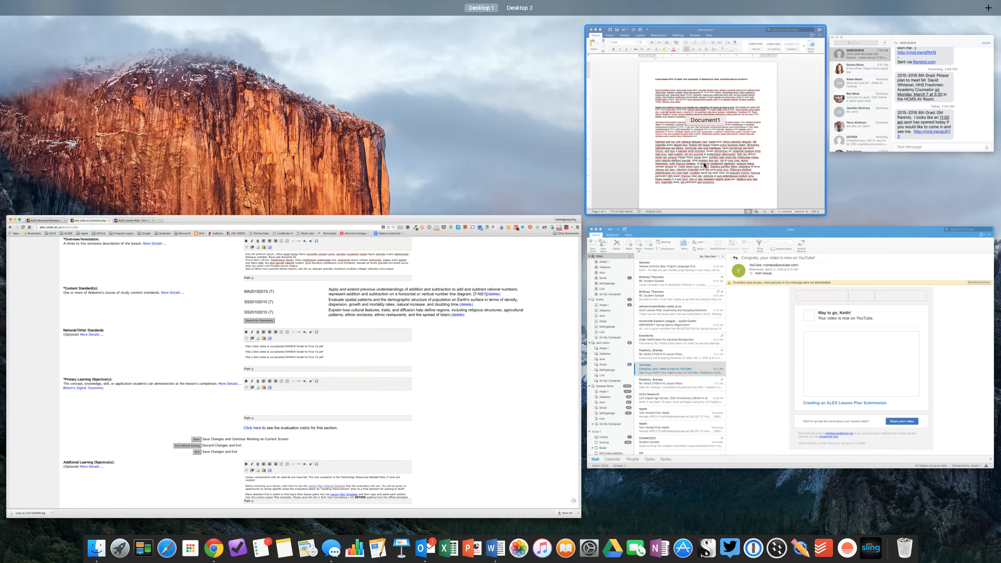
click(704, 163)
click(505, 193)
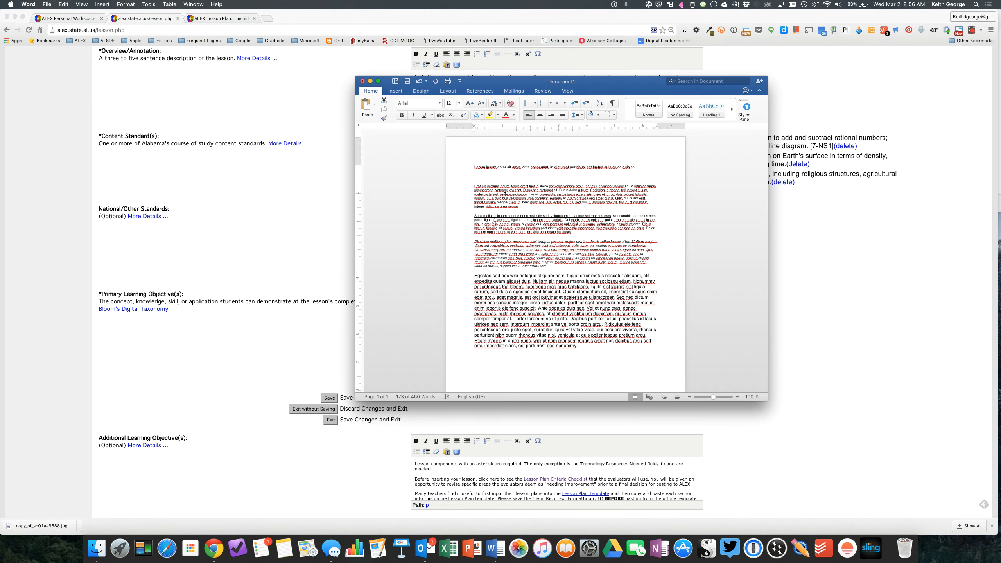
click(522, 205)
drag(474, 216, 573, 231)
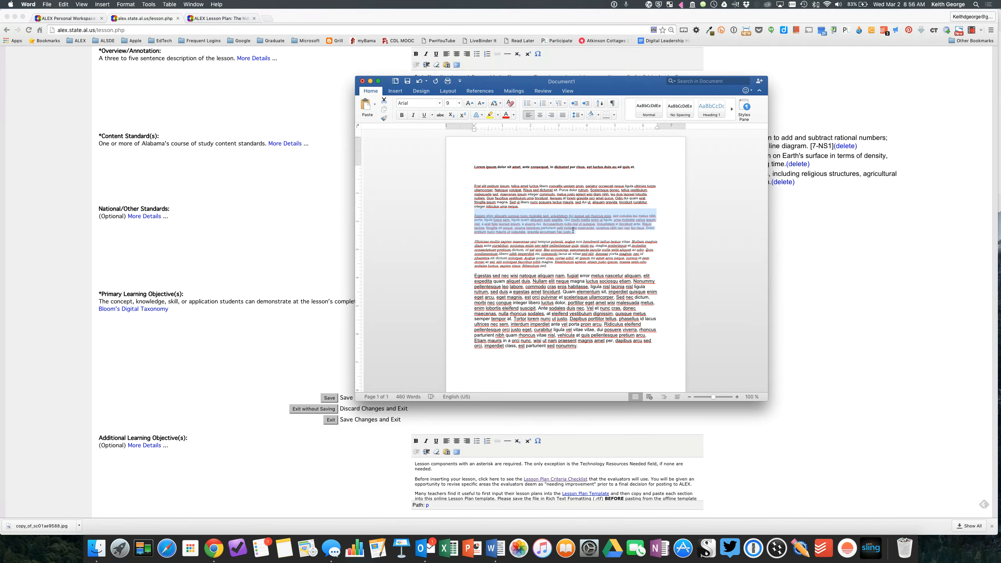
right_click(533, 223)
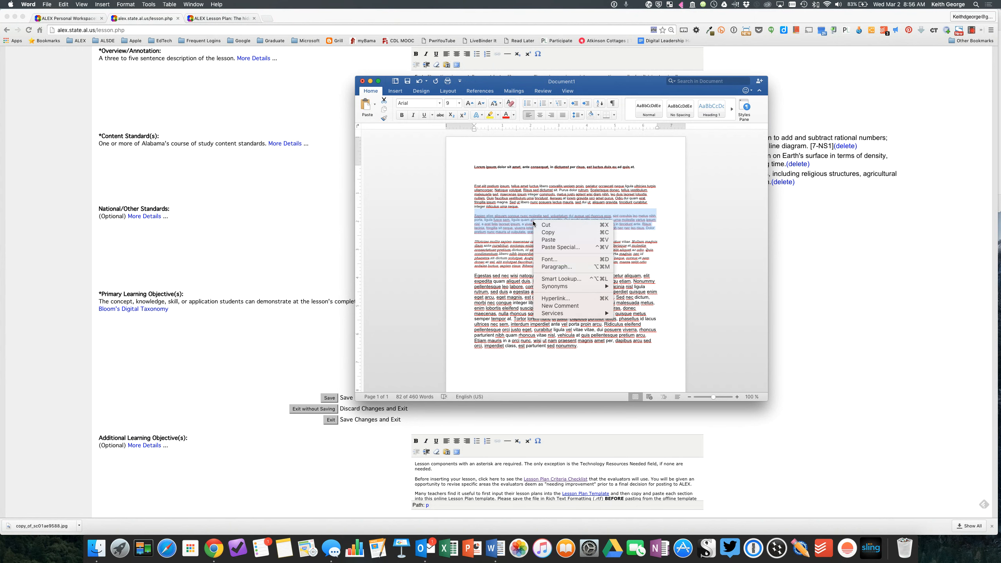
click(553, 232)
- Return to the lesson plan form and paste the copied paragraph into Primary Learning Objective(s) with the editor's special paste mode on
click(316, 341)
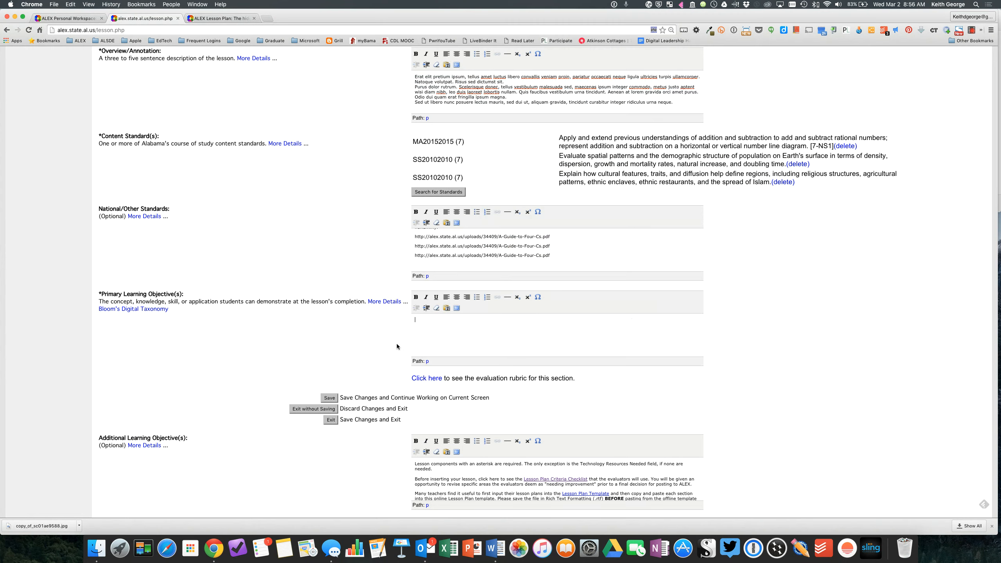
click(446, 310)
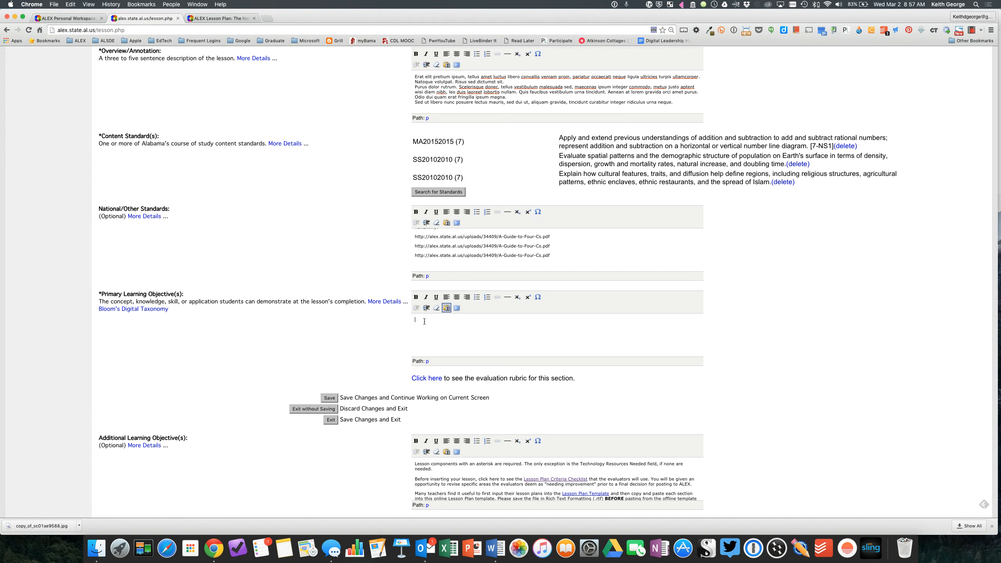
key(super+v)
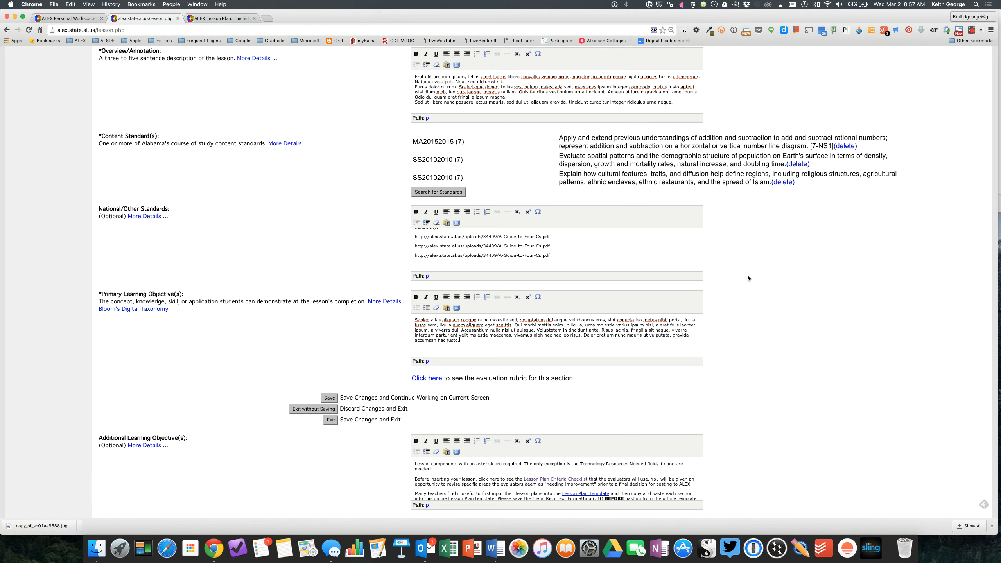
- Remove the formatting from all the text in the Additional Learning Objective(s) field
scroll(748, 278, down, 5)
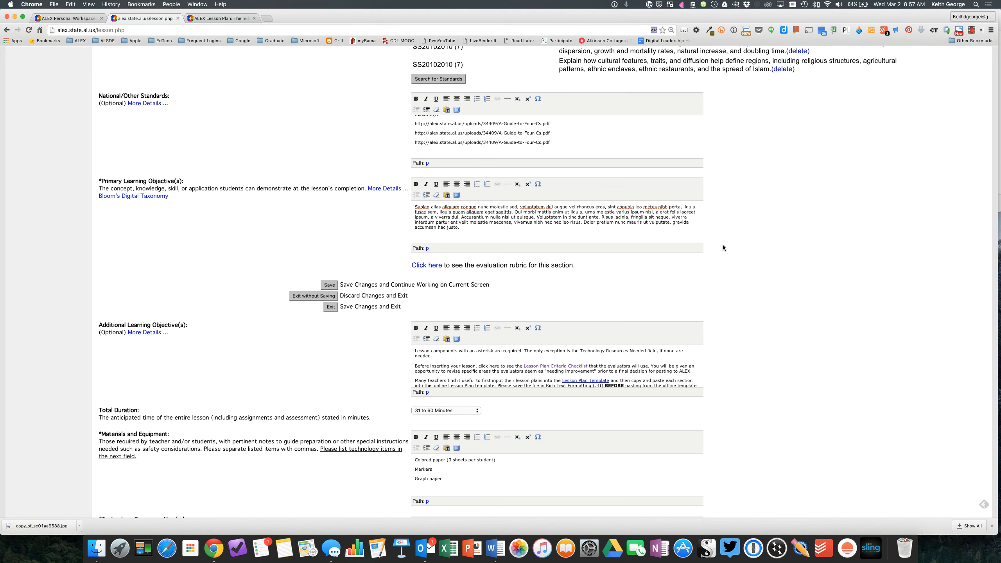
scroll(723, 248, down, 2)
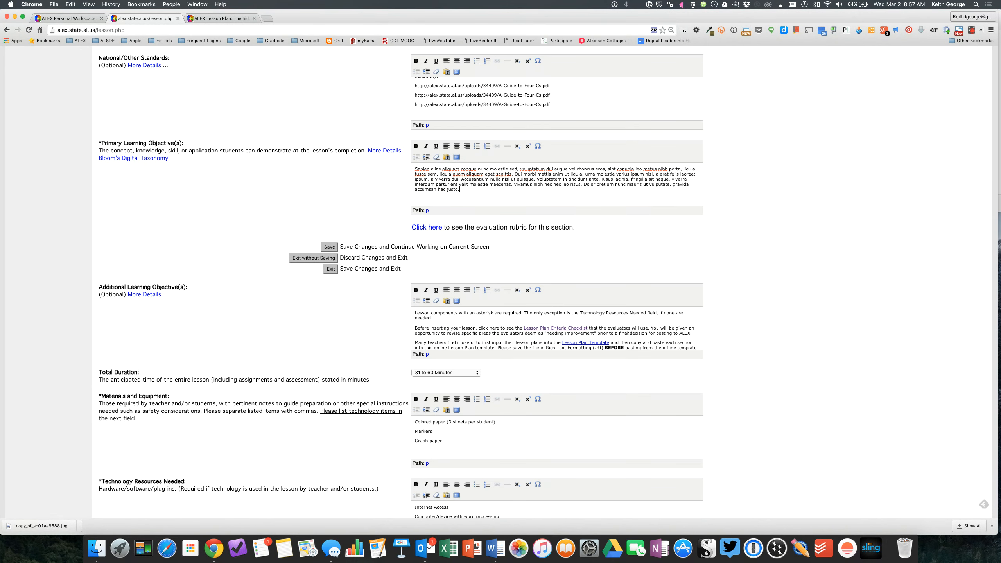
scroll(594, 339, down, 3)
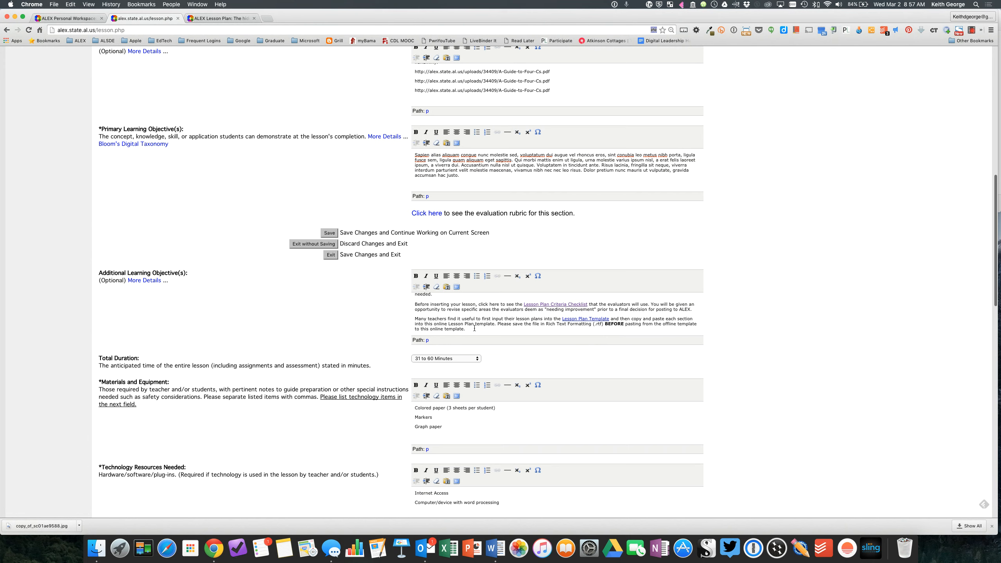
drag(470, 330, 405, 283)
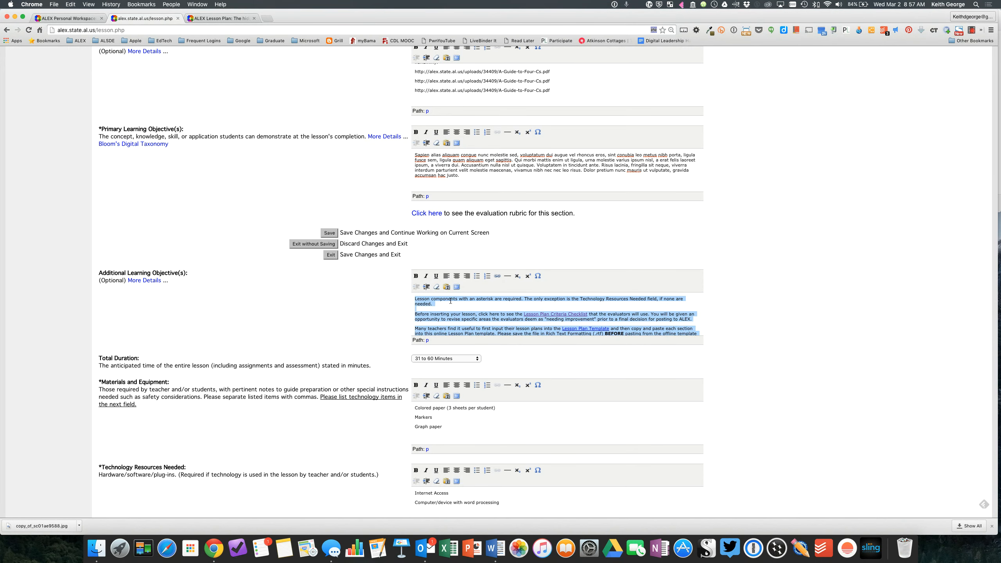
click(436, 287)
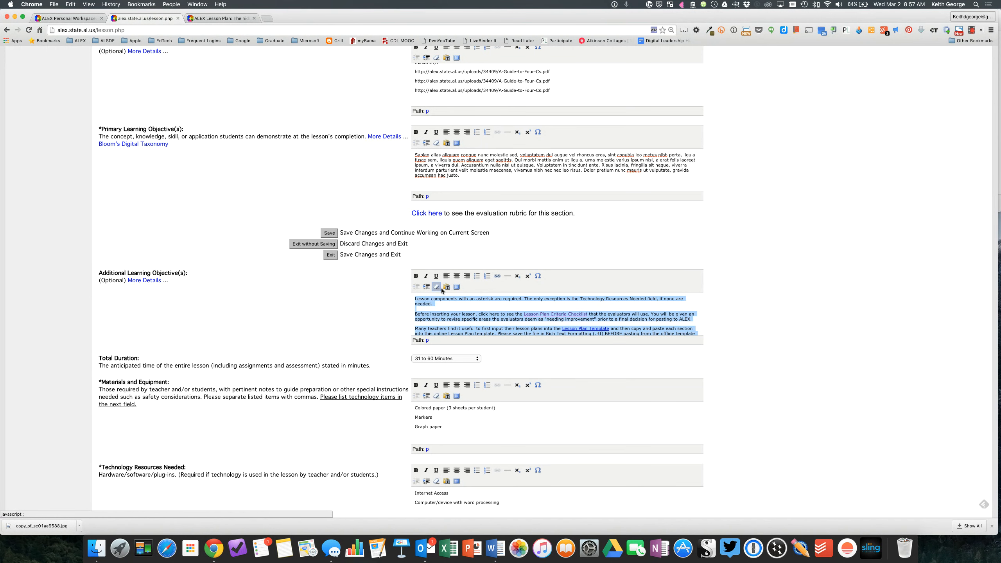
click(469, 314)
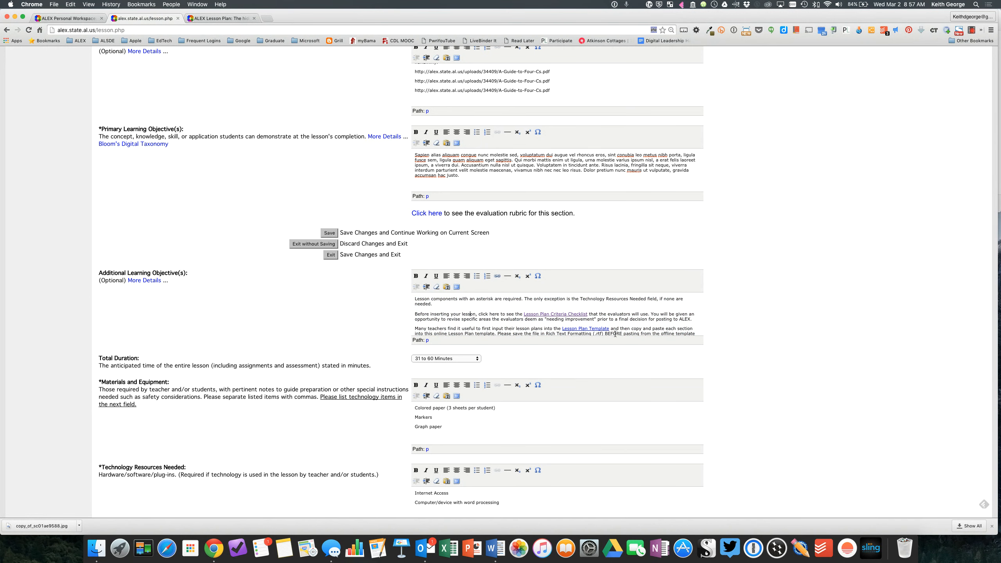
- Insert a horizontal rule after the last paragraph in the Additional Learning Objective(s) field
scroll(623, 333, down, 3)
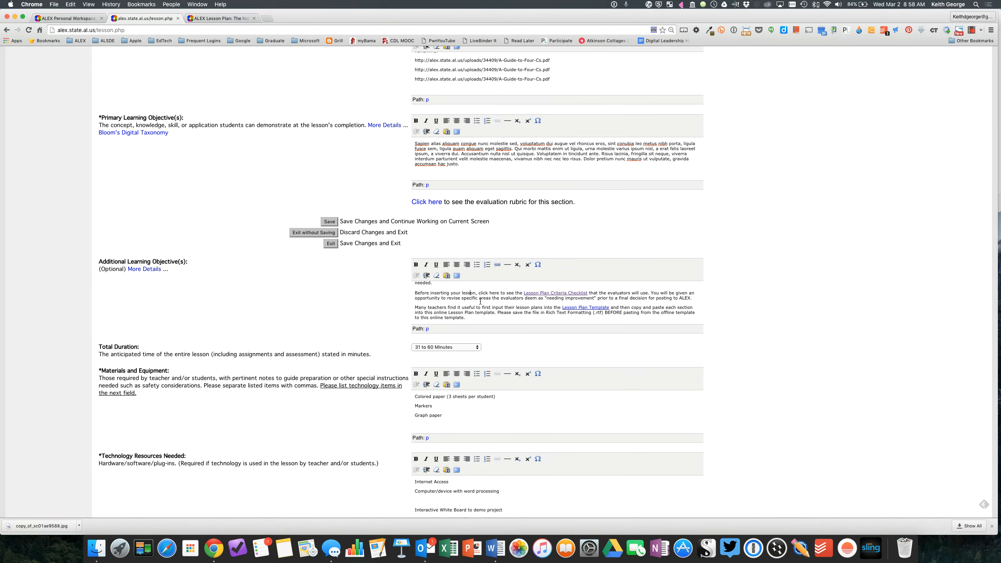
scroll(481, 302, down, 5)
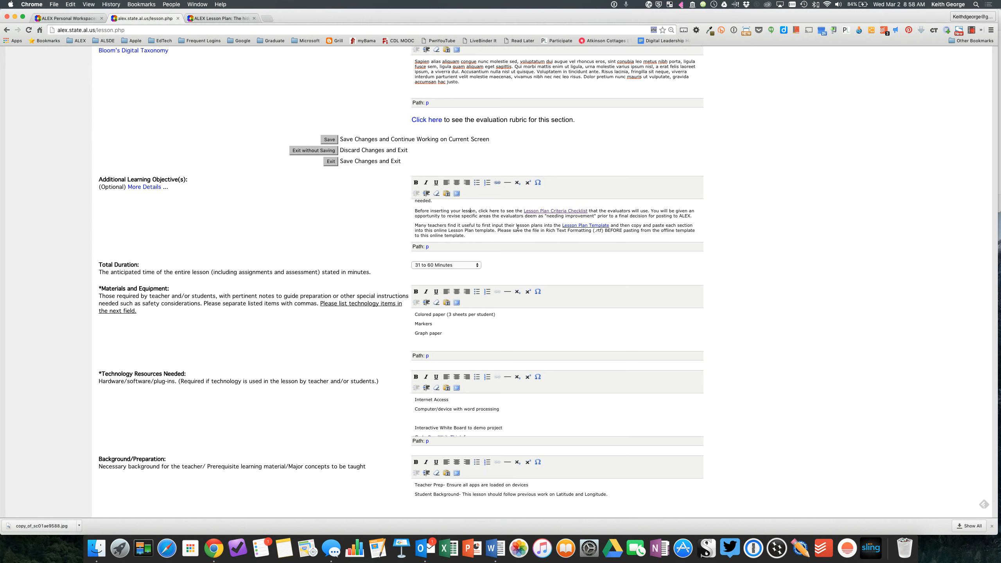
click(475, 236)
click(507, 183)
scroll(498, 213, down, 2)
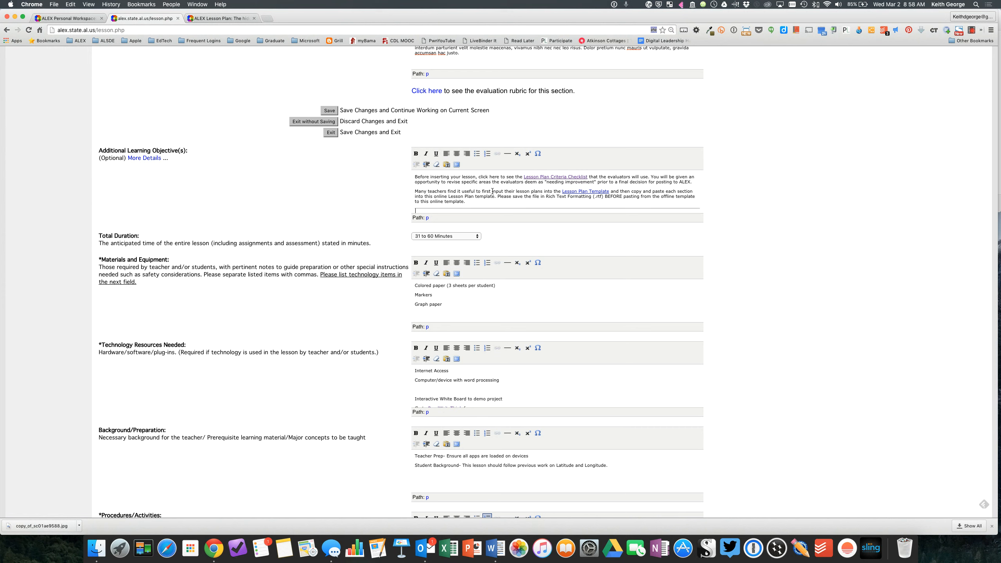
- Below the rule, enter 334 x 16 with a superscript 2, and a second line reading 334 - 16 followed by a subscript character
text(3)
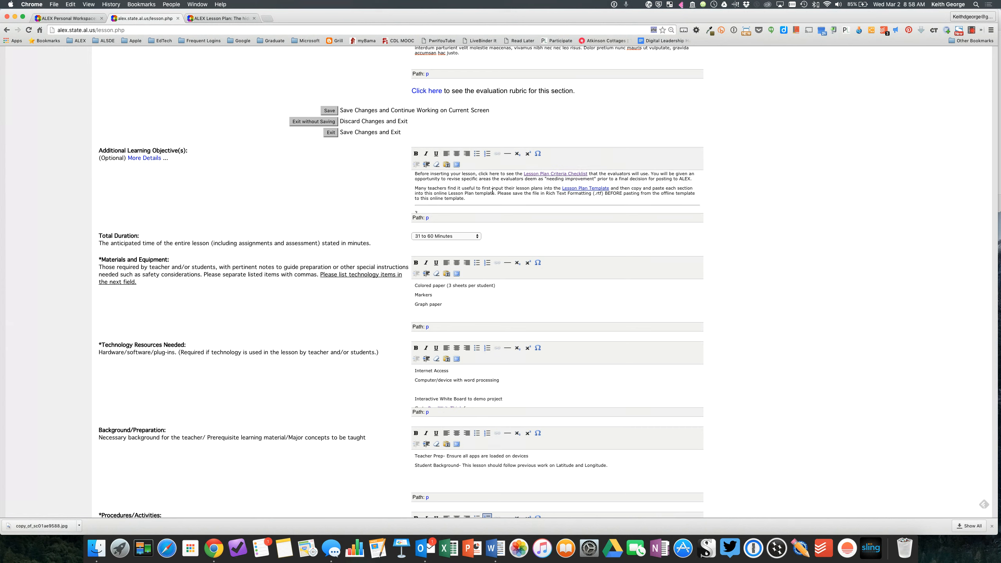
text(34 x 162)
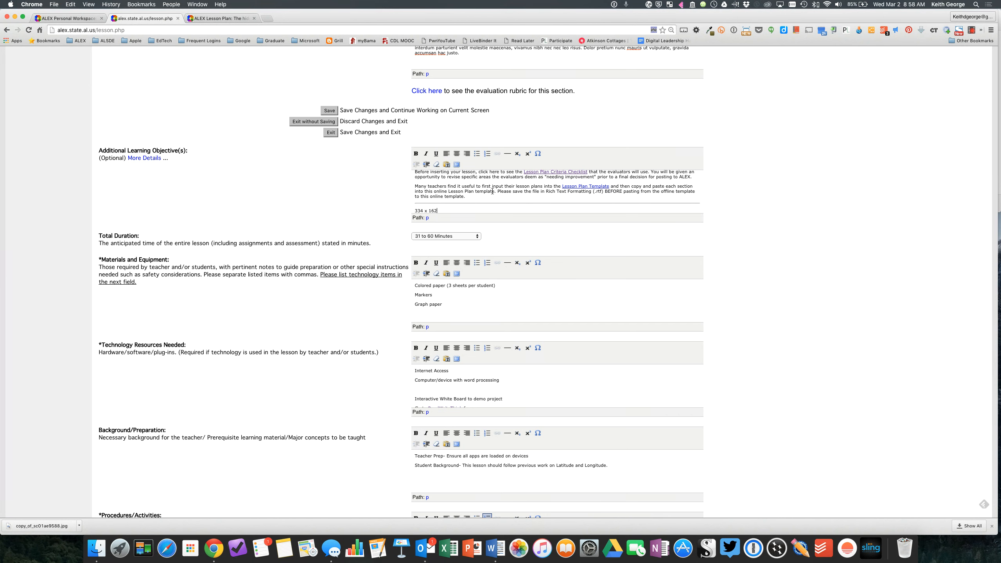
scroll(484, 190, down, 2)
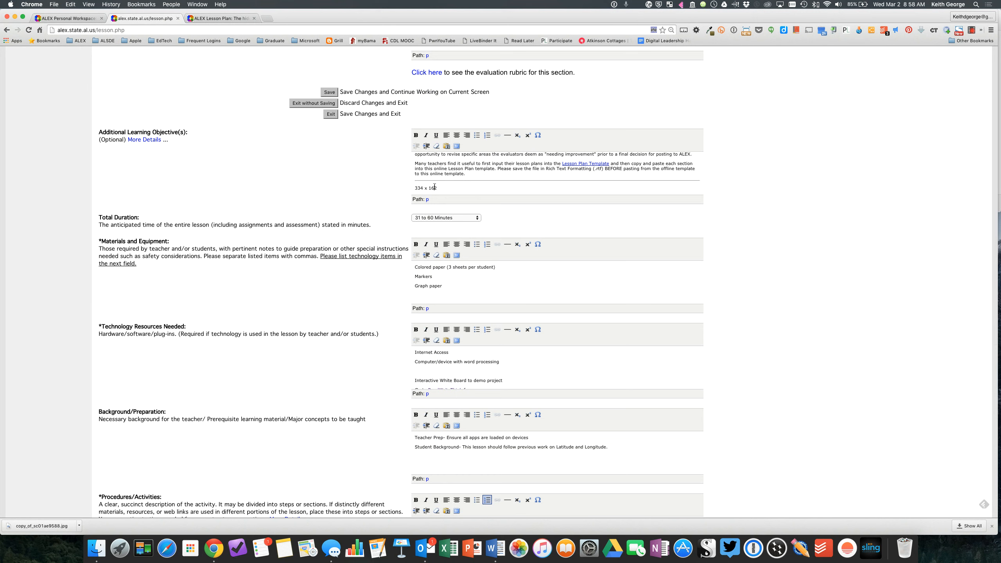
click(528, 135)
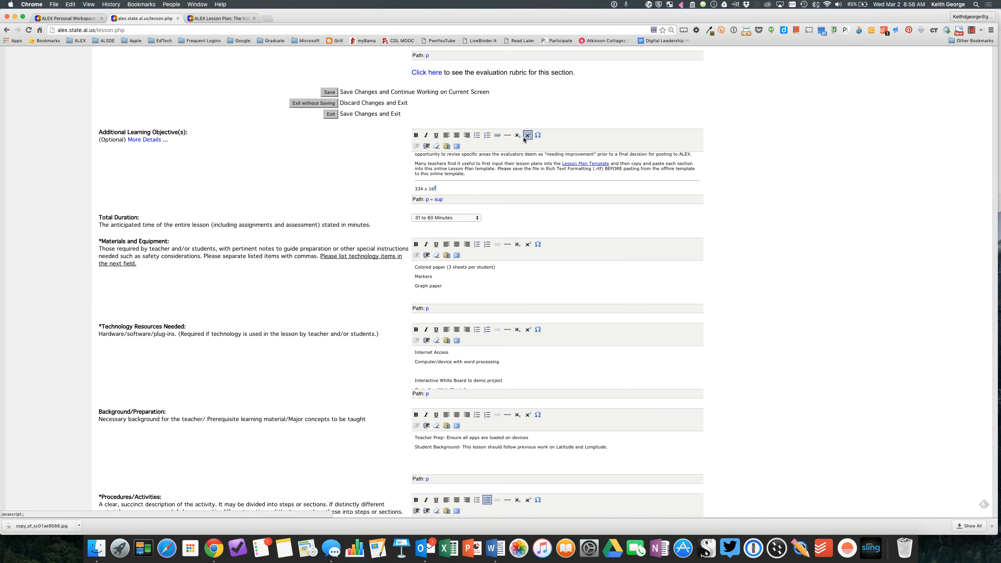
click(442, 190)
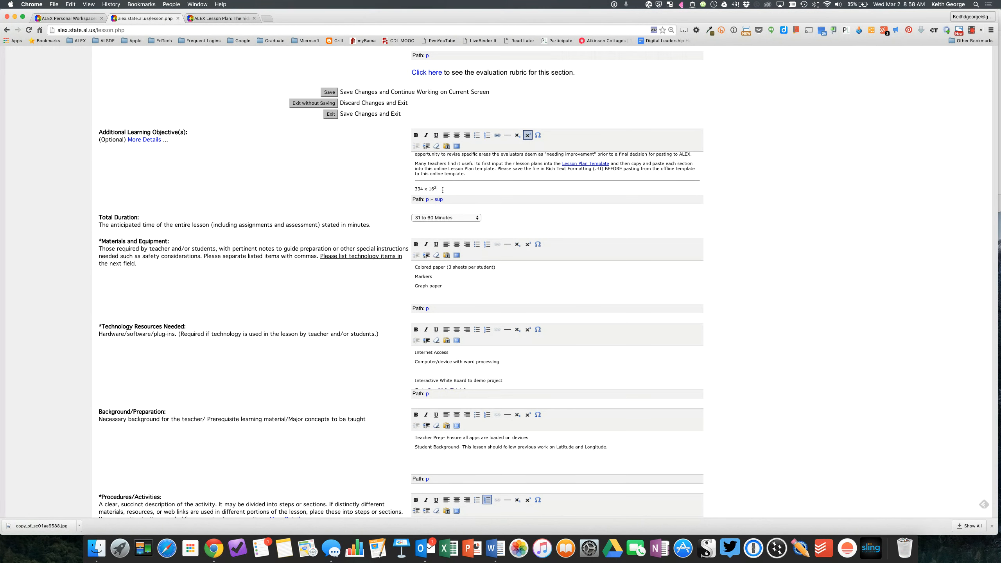
key(Return)
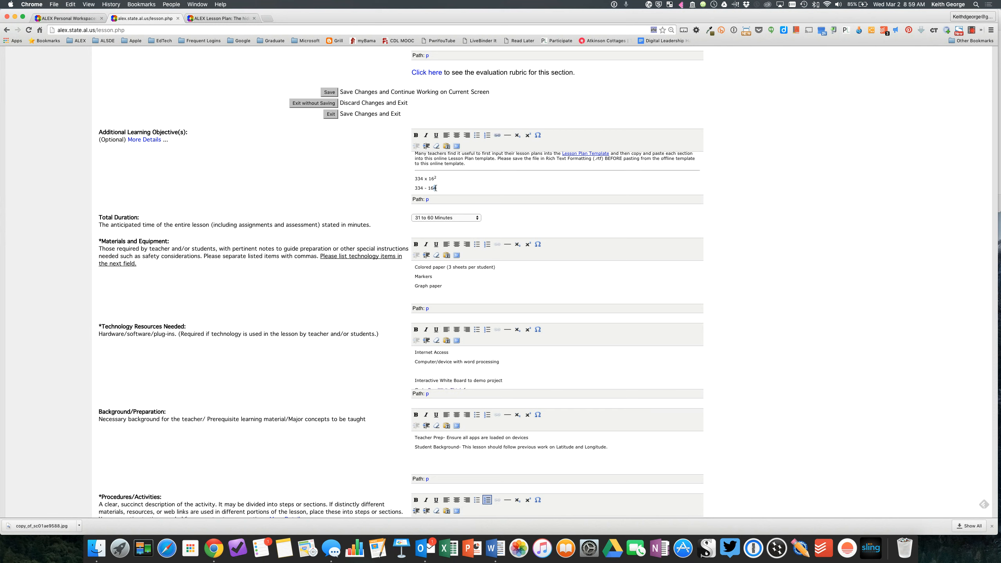
click(517, 136)
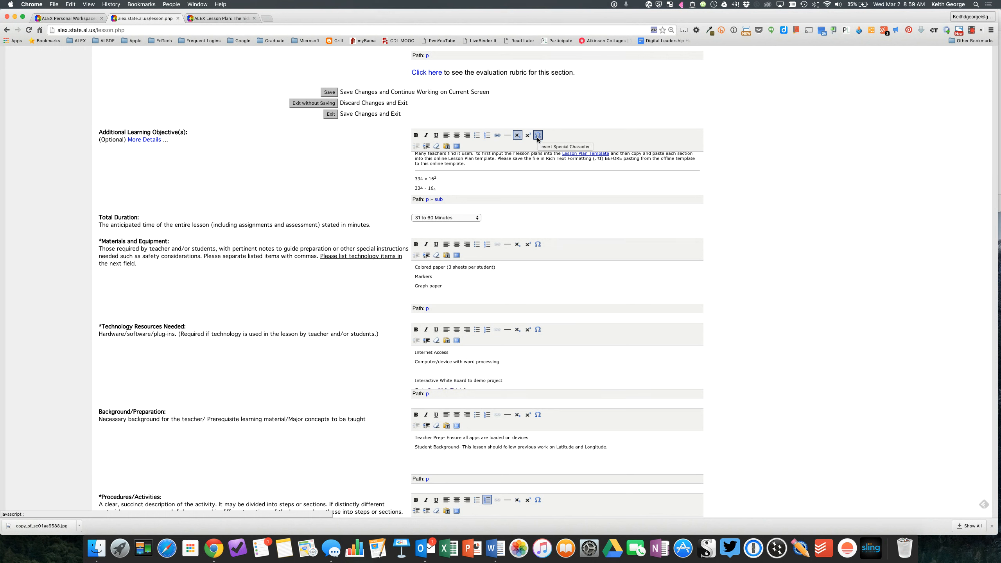
- Review the lesson plan submission form's sections from Title through Remediation, including the save options at the end
scroll(486, 177, down, 2)
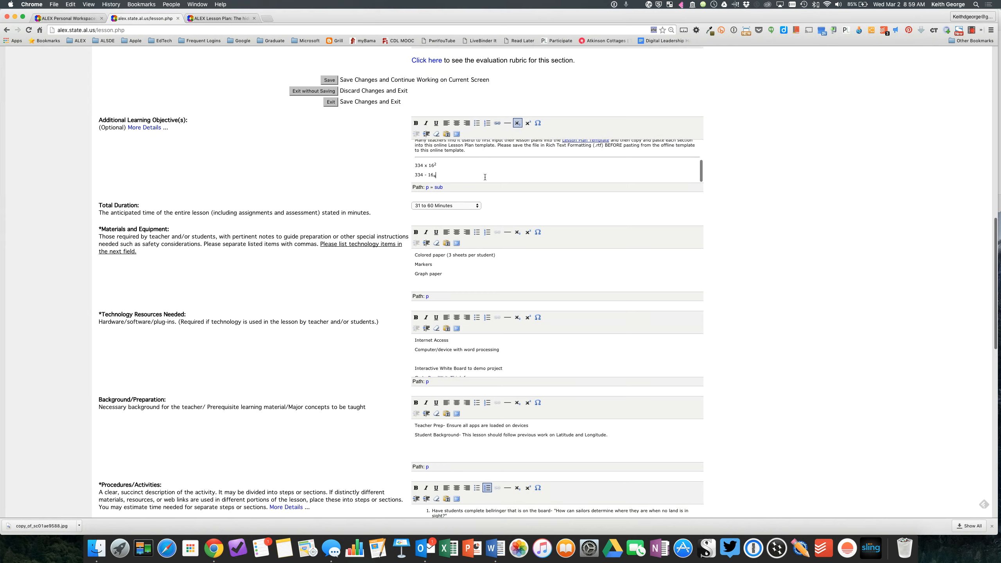
scroll(484, 177, down, 5)
scroll(485, 178, down, 2)
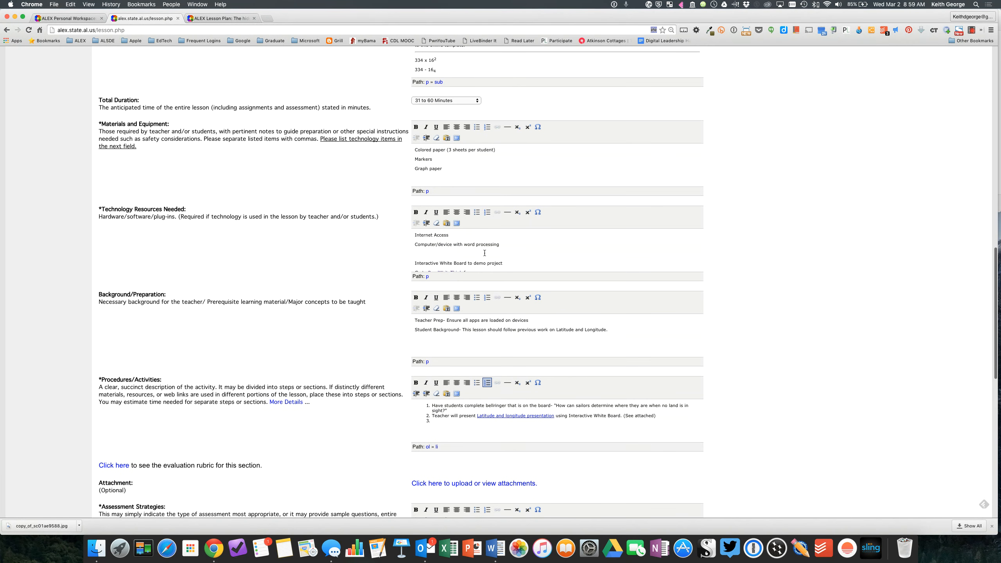
scroll(562, 259, down, 4)
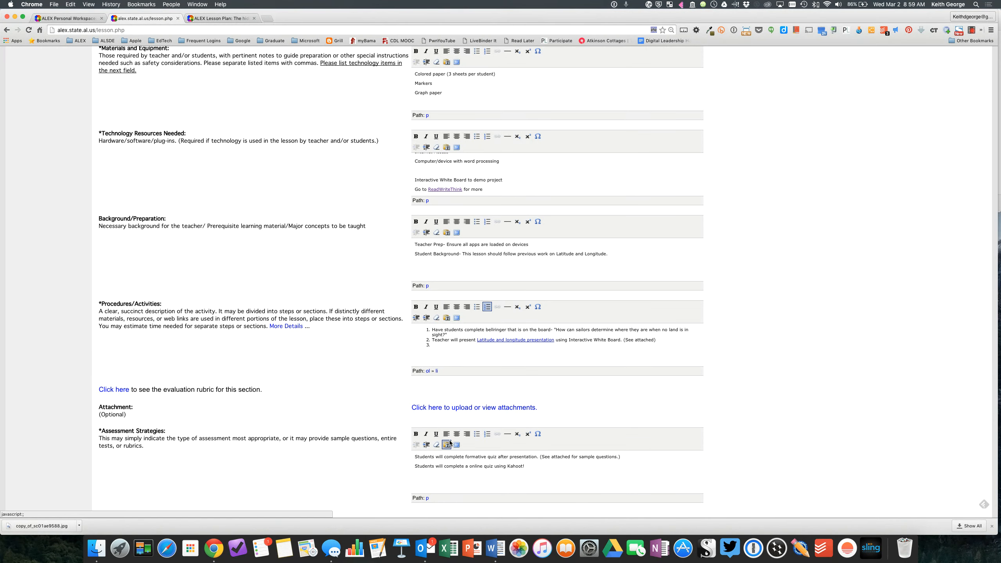
scroll(511, 461, up, 3)
scroll(576, 250, up, 6)
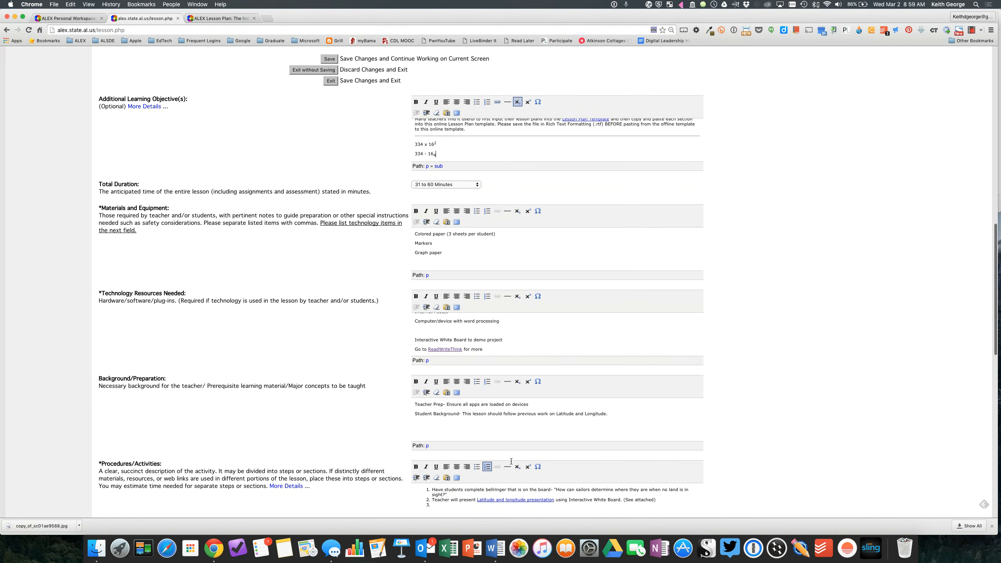
scroll(577, 250, up, 4)
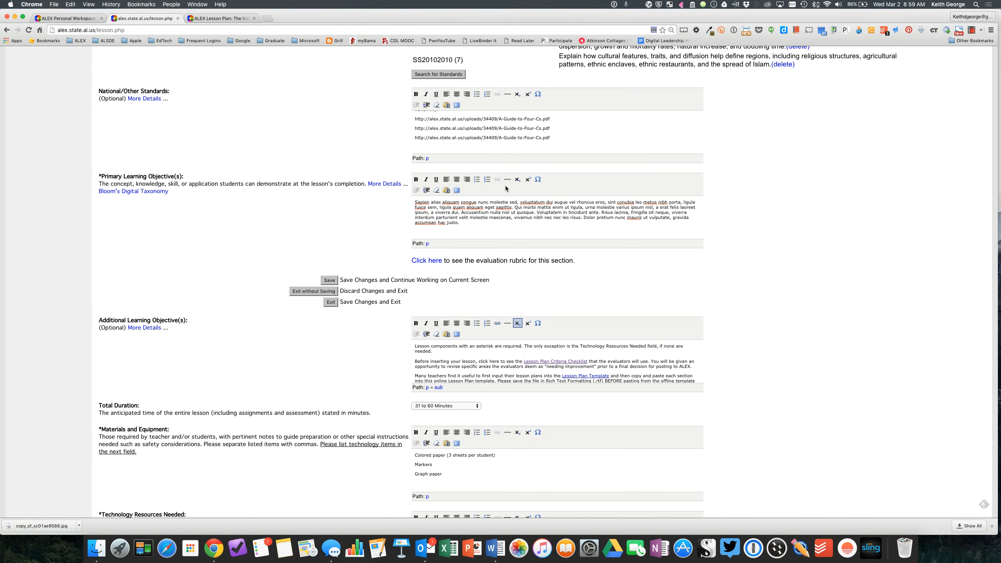
scroll(512, 200, up, 1)
scroll(512, 201, up, 2)
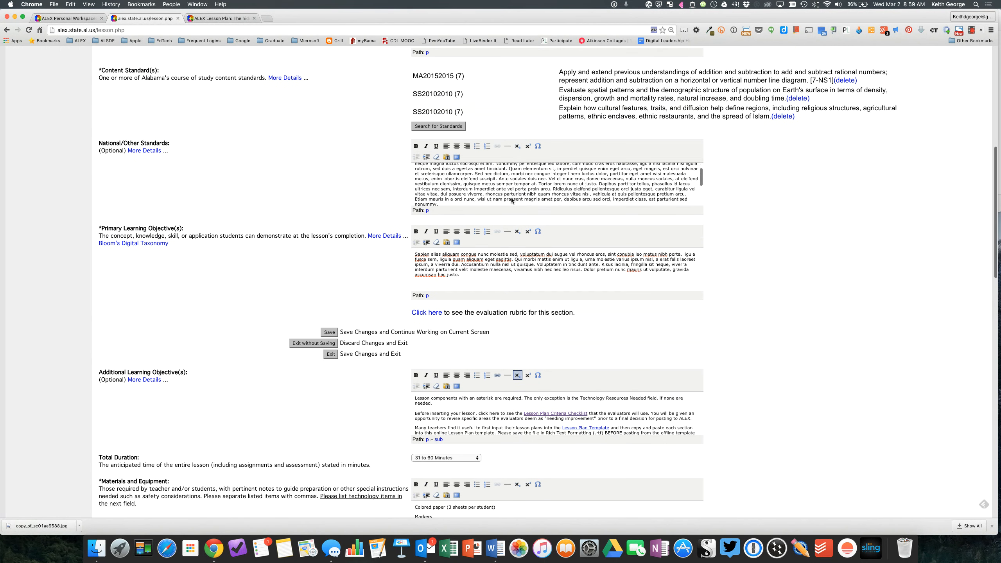
scroll(375, 115, up, 5)
scroll(375, 114, up, 2)
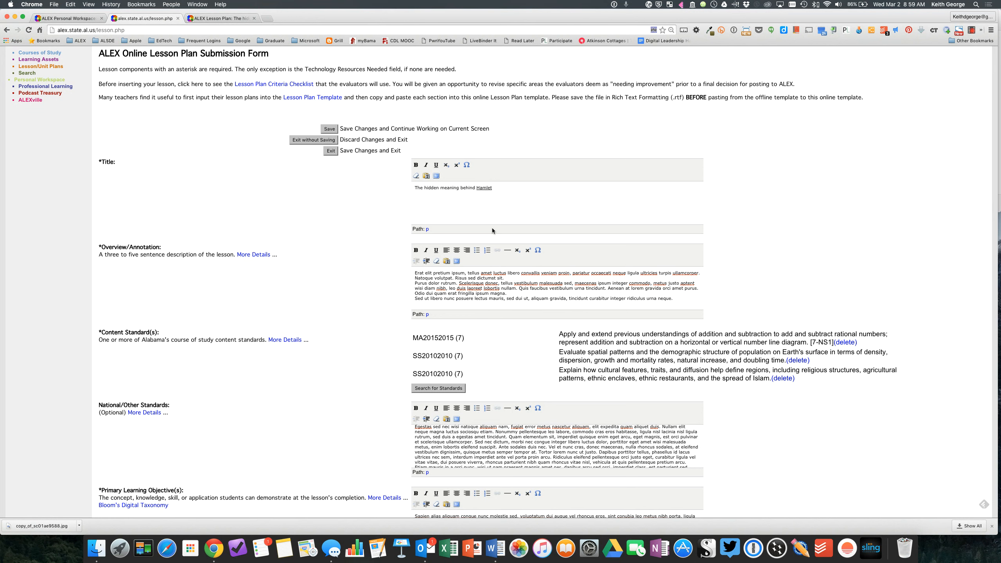
scroll(492, 229, down, 5)
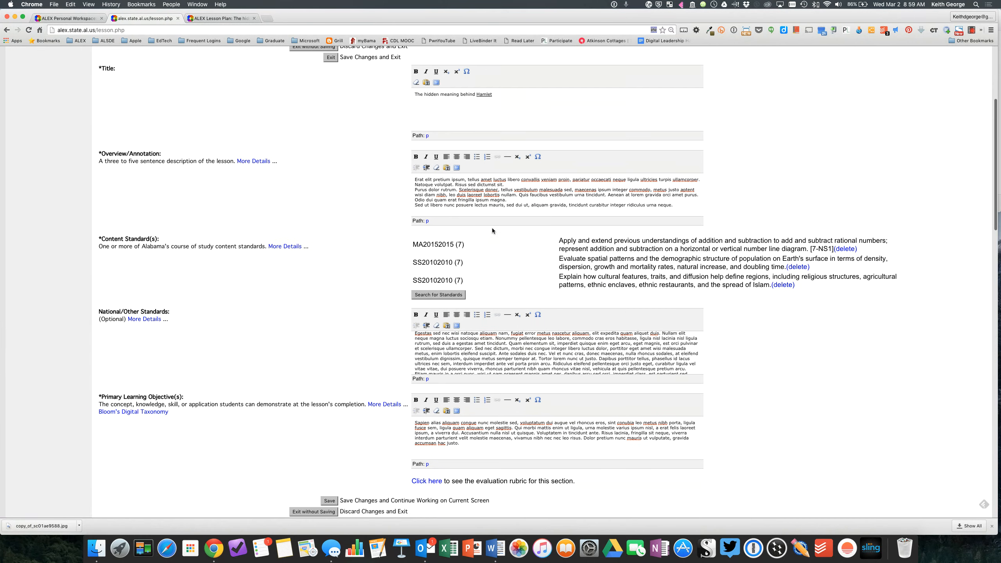
scroll(492, 229, down, 1)
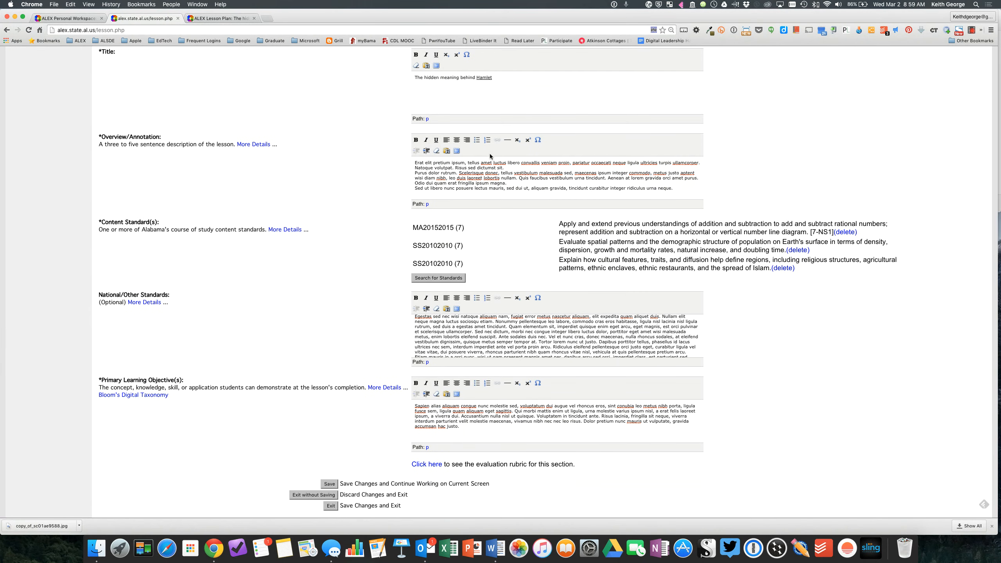
scroll(483, 126, down, 8)
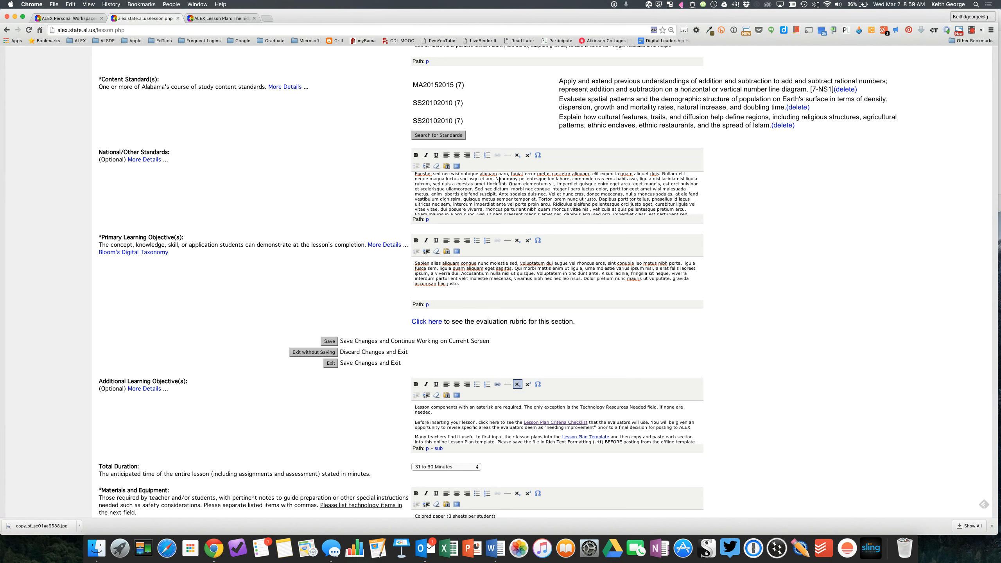
scroll(559, 220, down, 10)
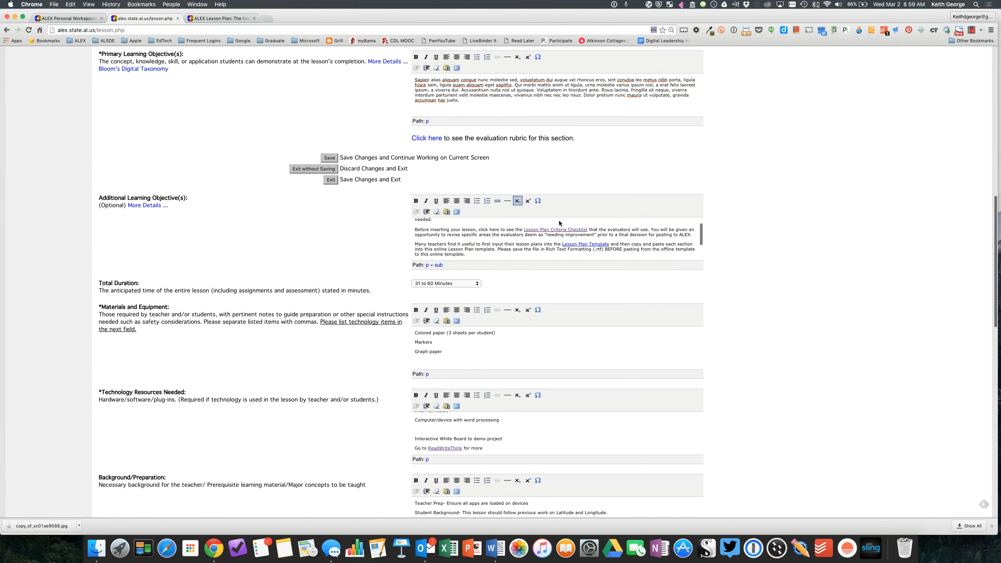
scroll(559, 221, up, 12)
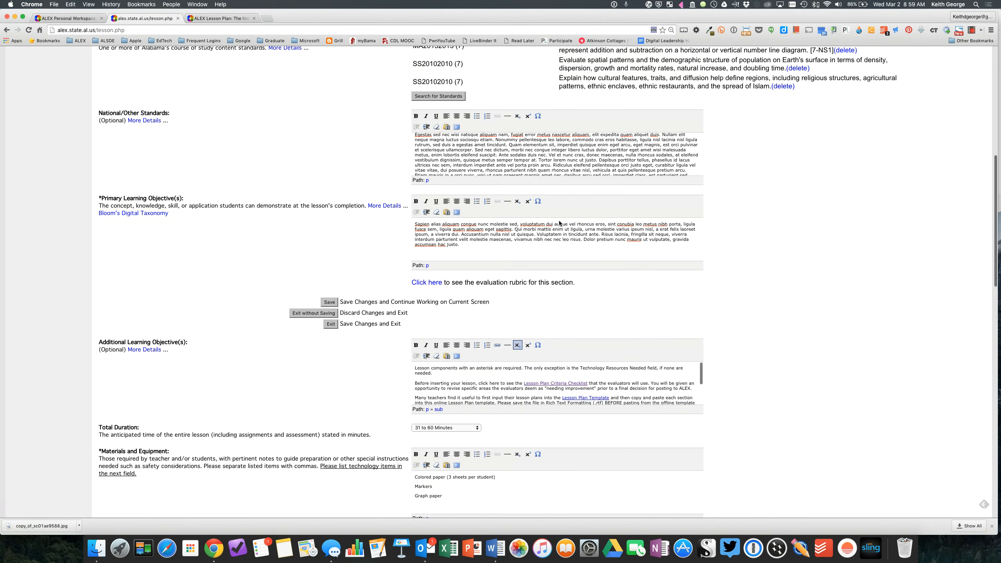
scroll(559, 223, up, 2)
scroll(518, 163, up, 15)
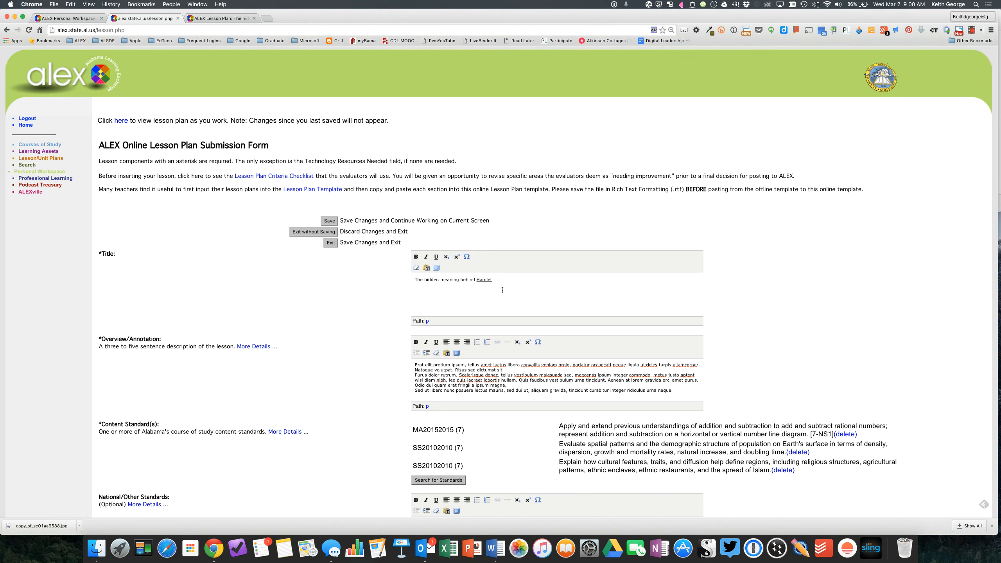
scroll(348, 326, down, 20)
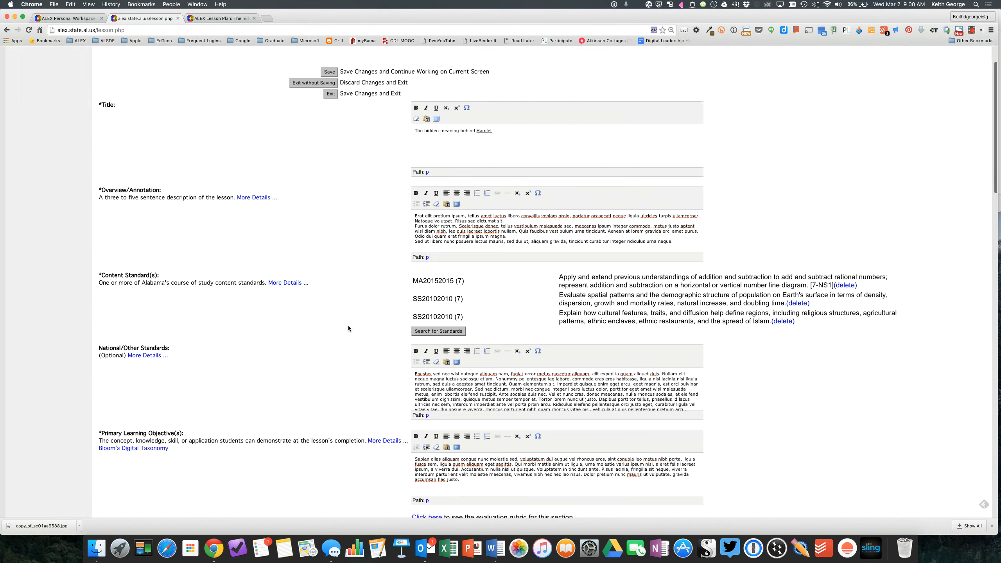
scroll(348, 326, down, 8)
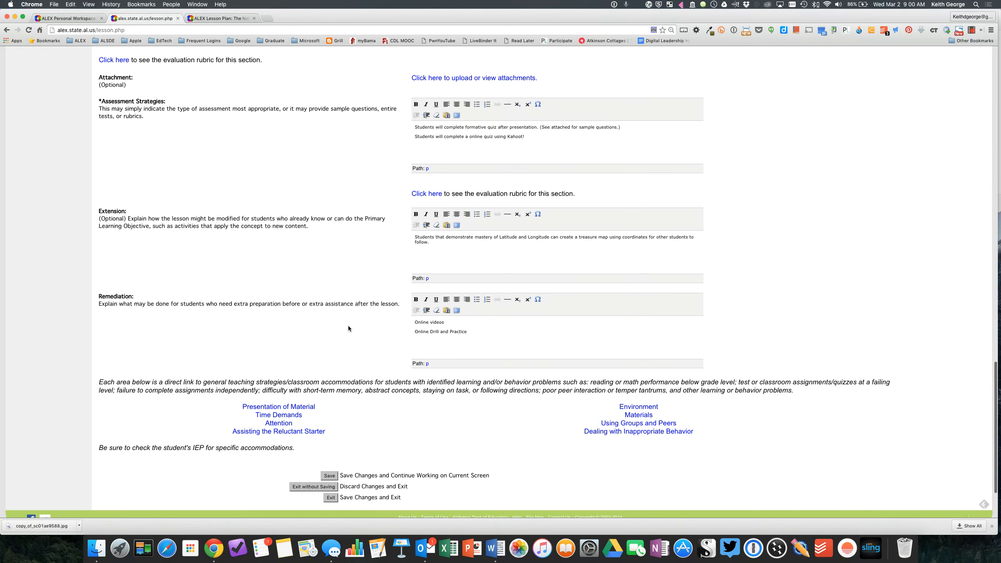